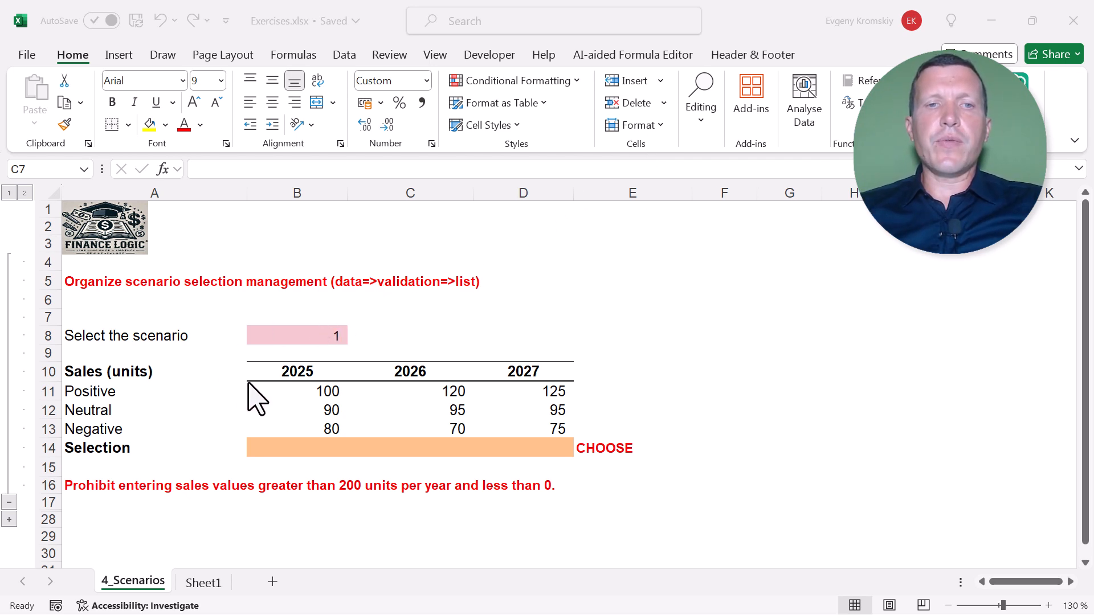
# Step: Examine the scenario selector cell, the 2025–2027 sales figures for the three scenarios, and the Selection row
pyautogui.click(356, 315)
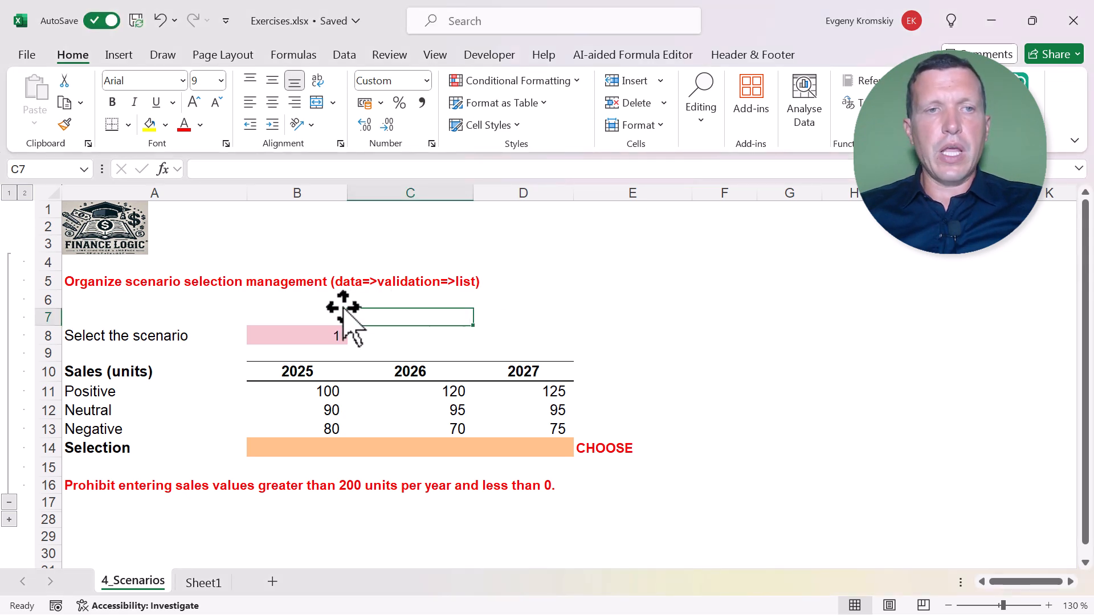
pyautogui.moveTo(291, 390); pyautogui.dragTo(516, 422)
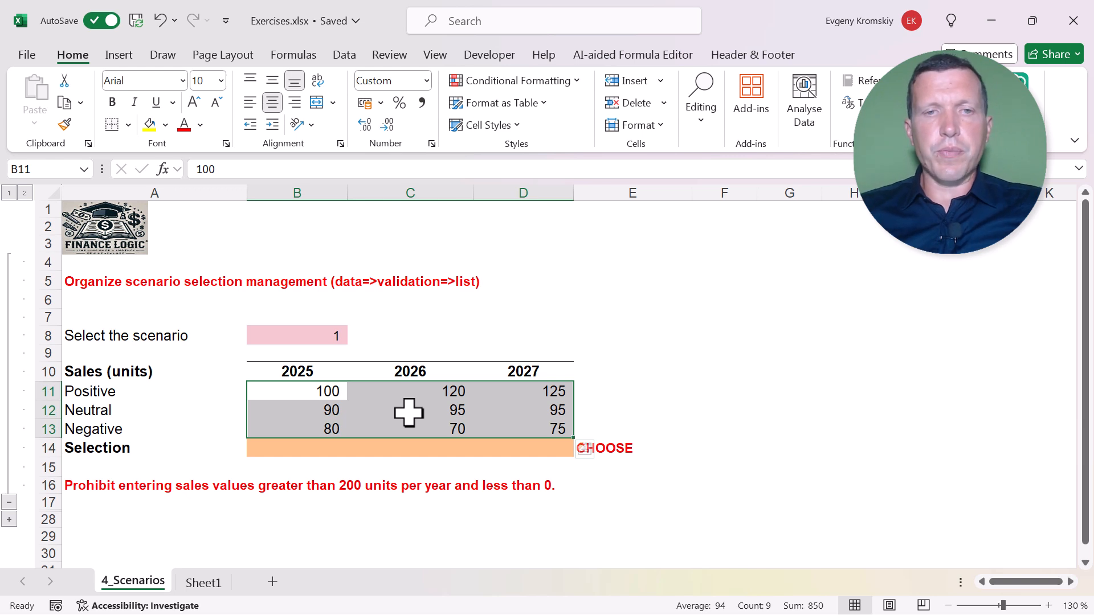
pyautogui.click(292, 452)
pyautogui.click(296, 337)
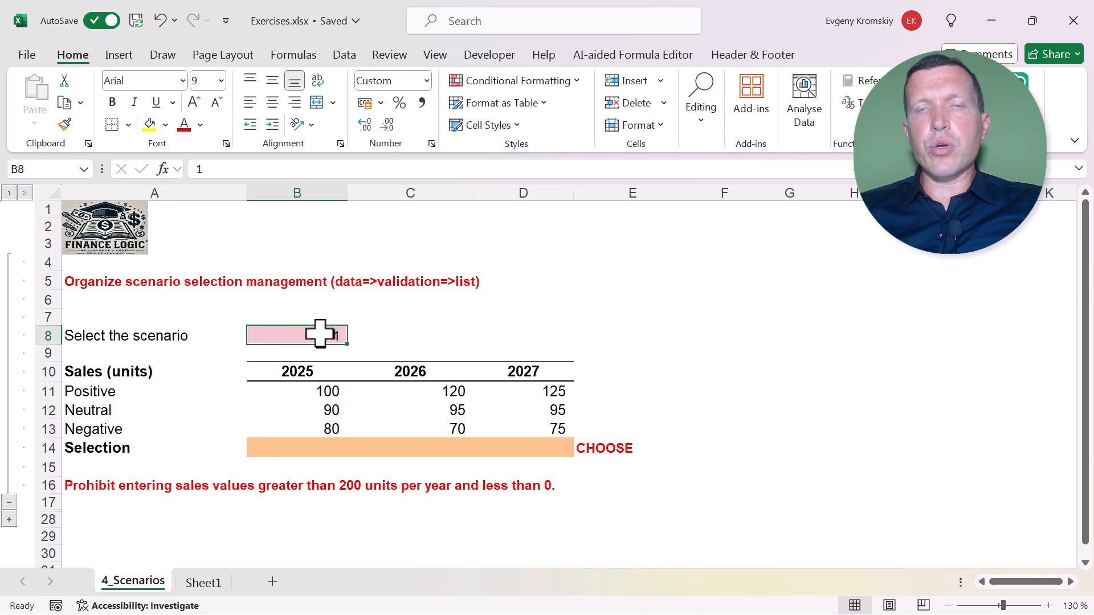
pyautogui.click(374, 332)
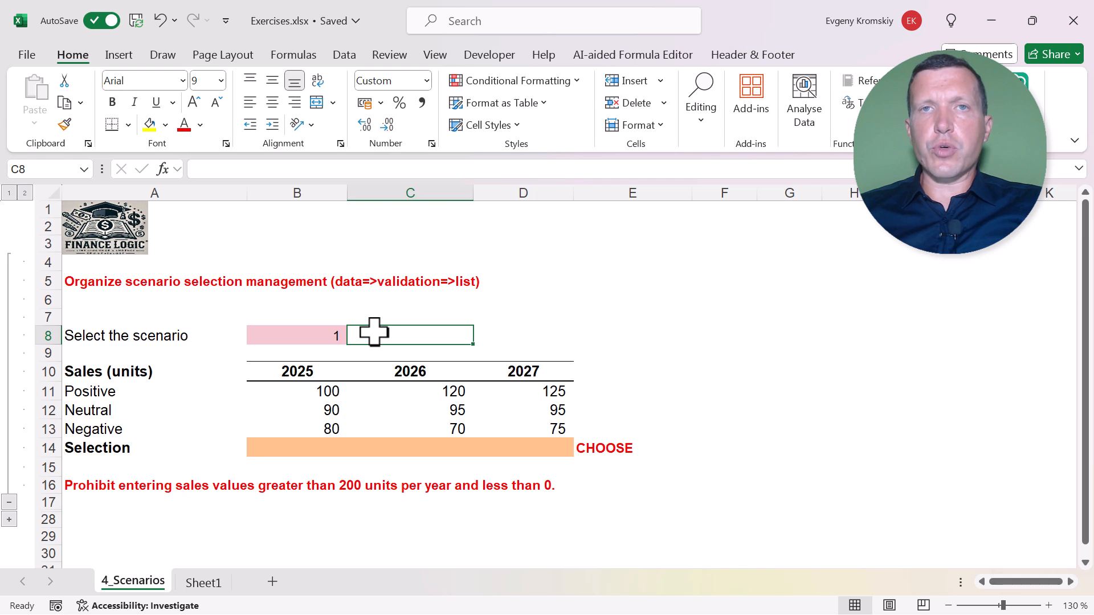
pyautogui.click(317, 332)
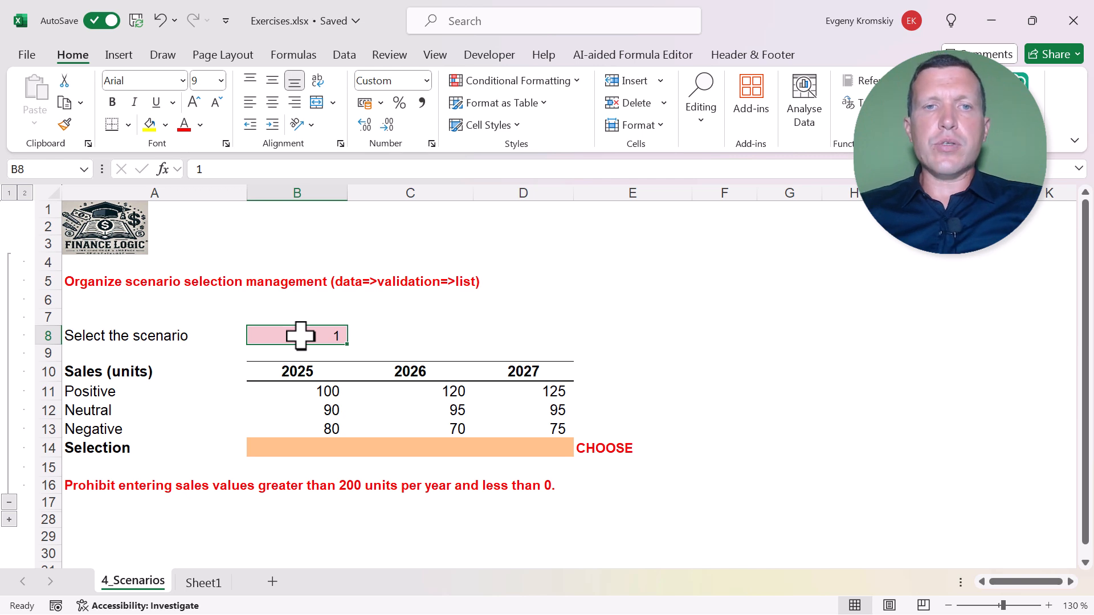
pyautogui.moveTo(296, 391); pyautogui.dragTo(297, 427)
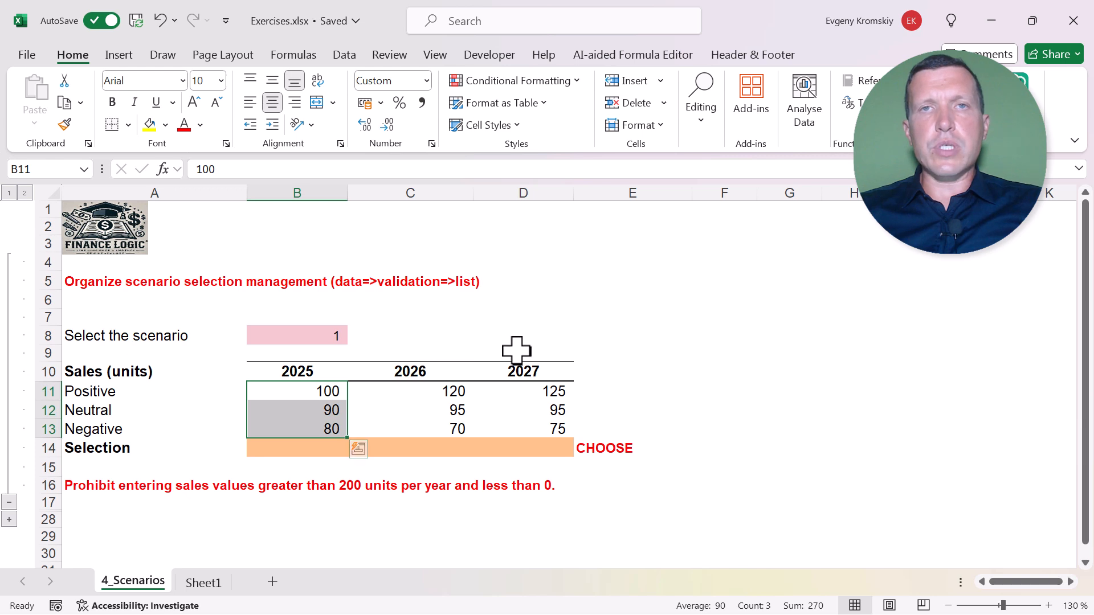
pyautogui.click(507, 318)
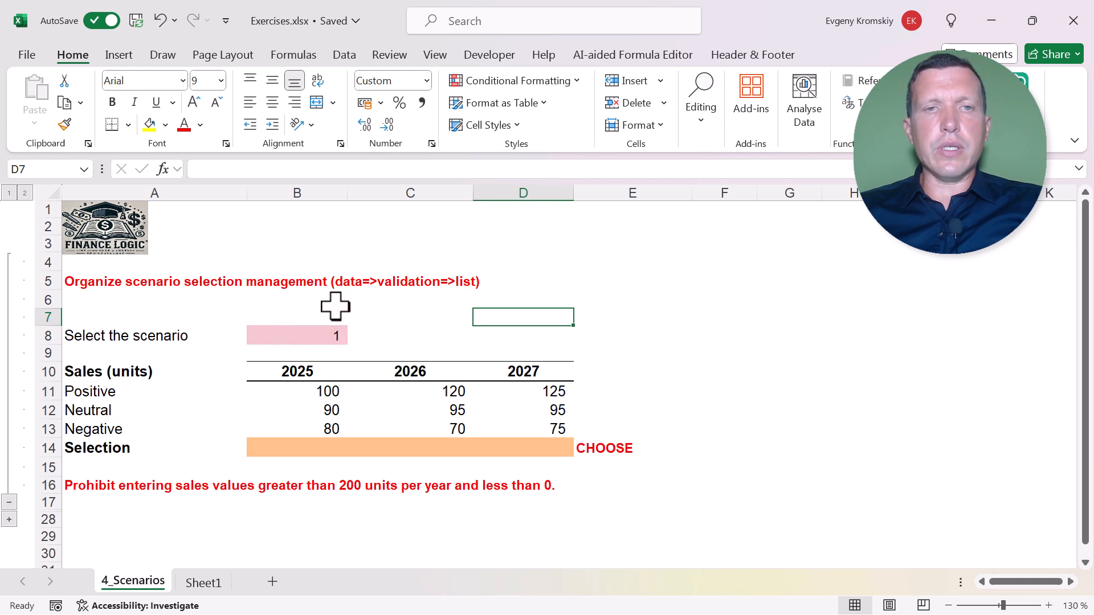
# Step: Add data validation to the scenario selector cell B8, allowing a List with the source 1;2;3
pyautogui.click(295, 334)
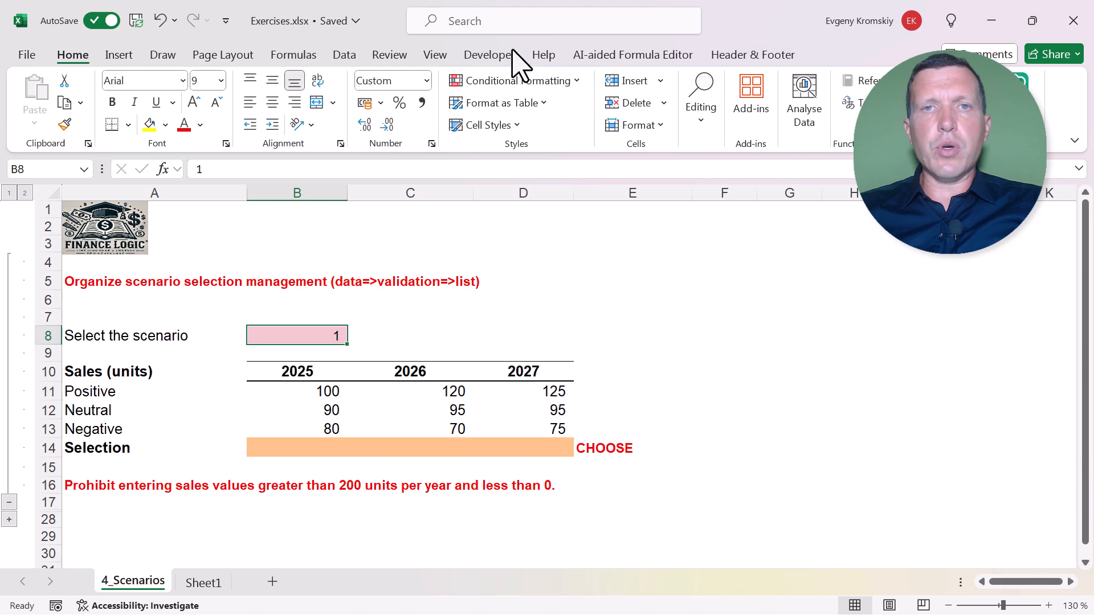
pyautogui.hotkey('alt', 'Tab')
pyautogui.click(344, 55)
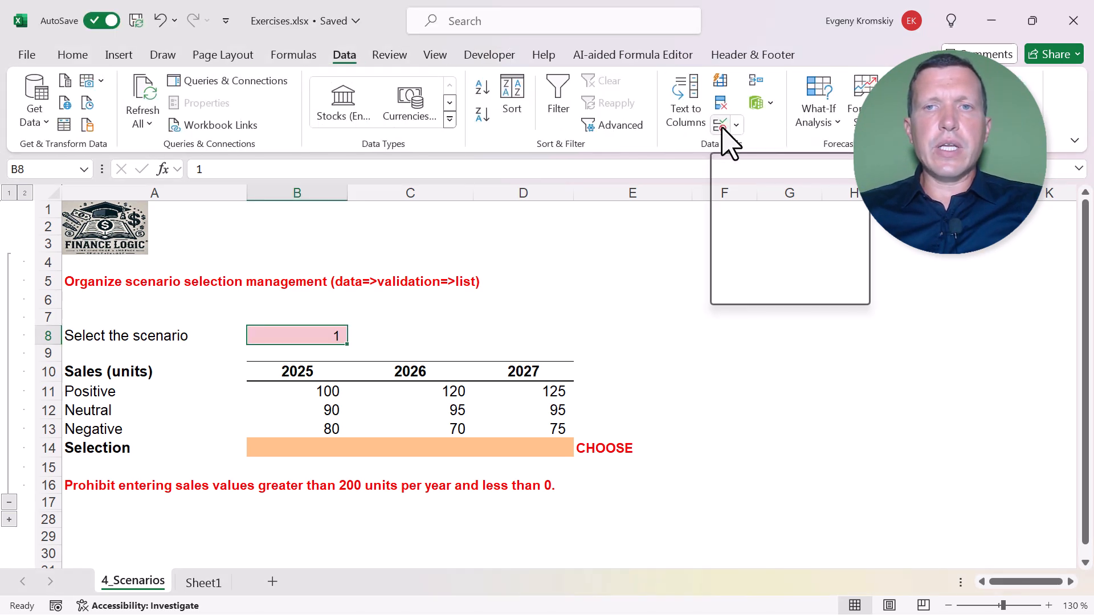
pyautogui.click(736, 125)
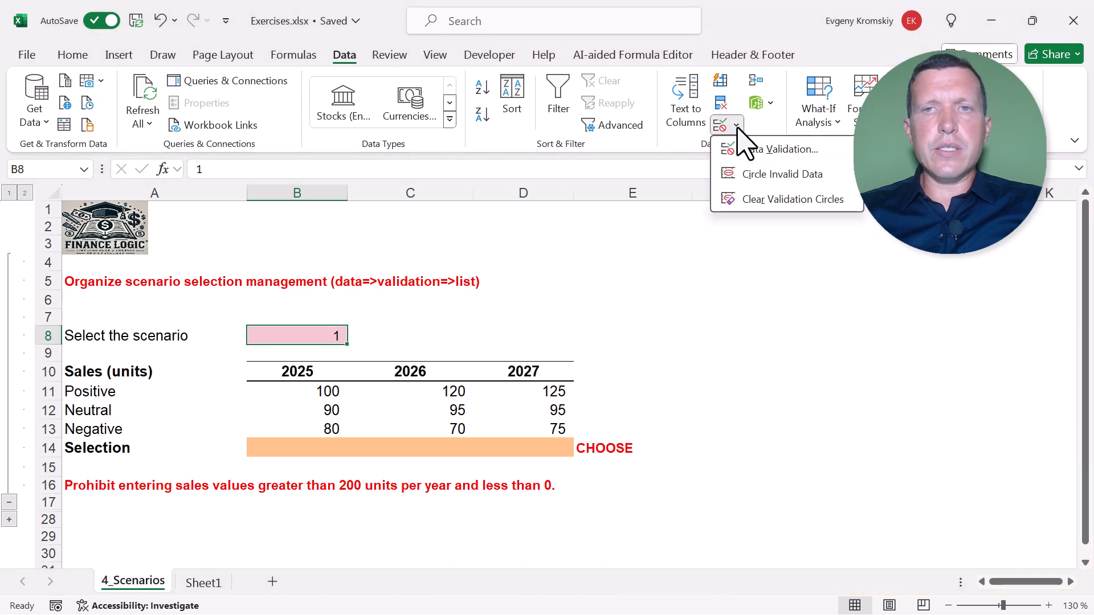
pyautogui.click(755, 149)
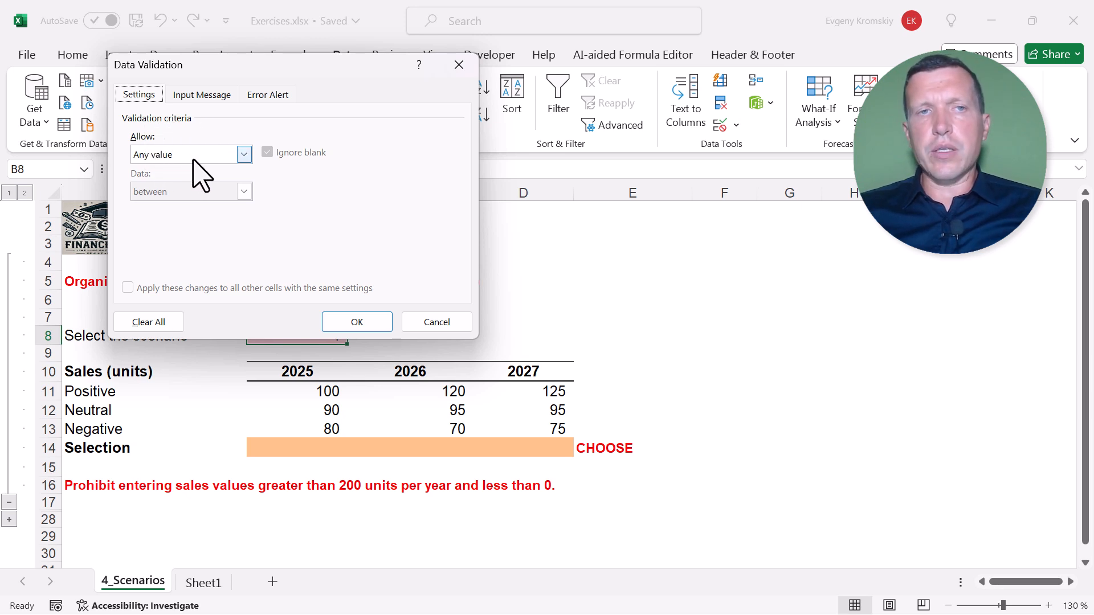
pyautogui.click(244, 155)
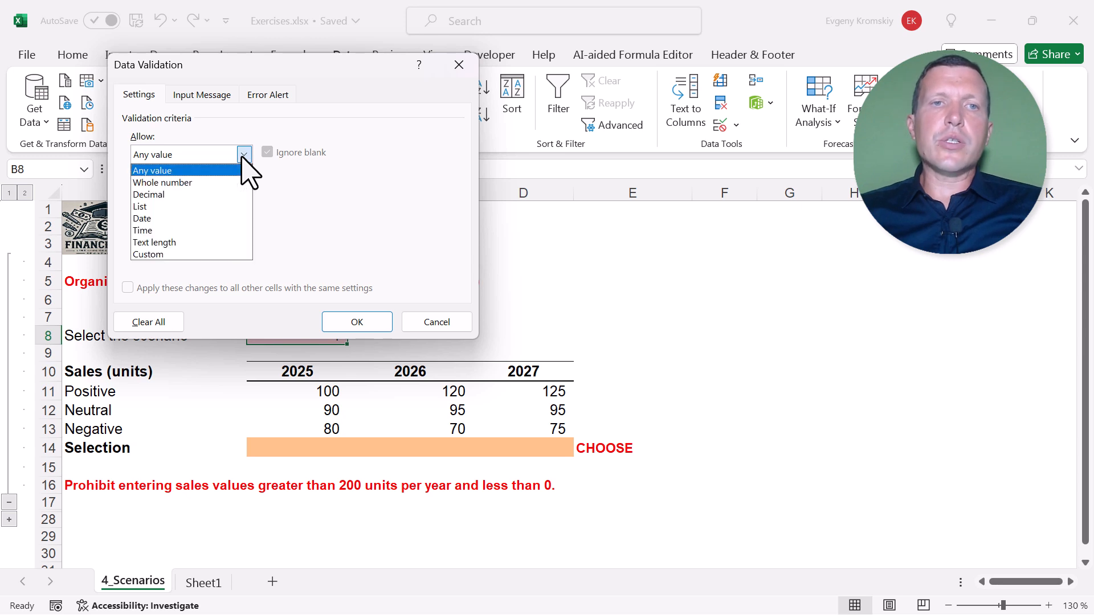
pyautogui.click(206, 205)
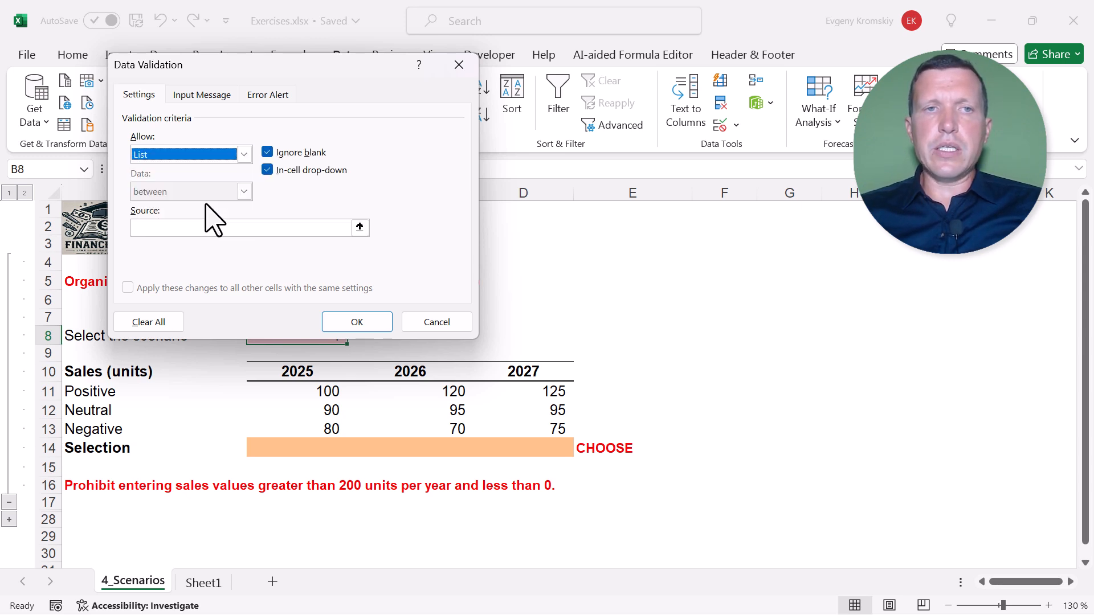
pyautogui.click(169, 228)
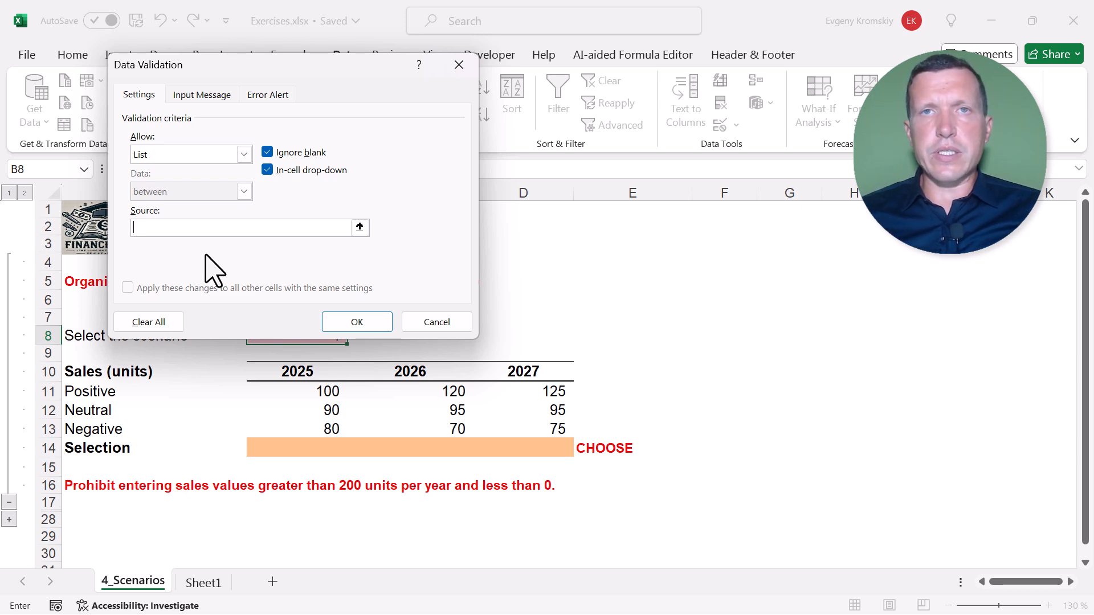
pyautogui.write('2')
pyautogui.press('BackSpace')
pyautogui.write(';2;3')
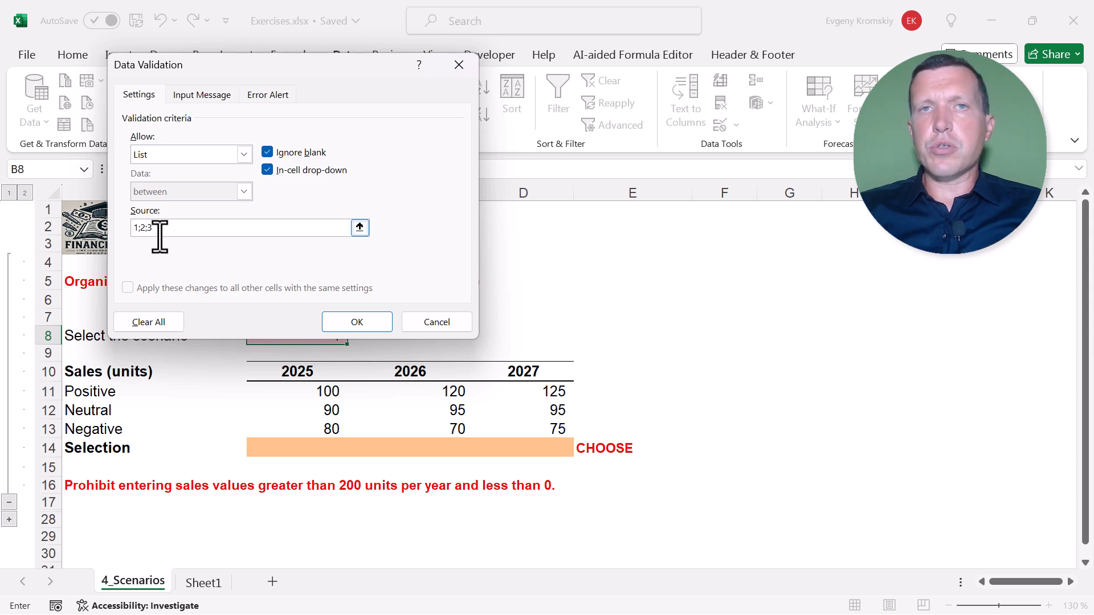
pyautogui.click(358, 325)
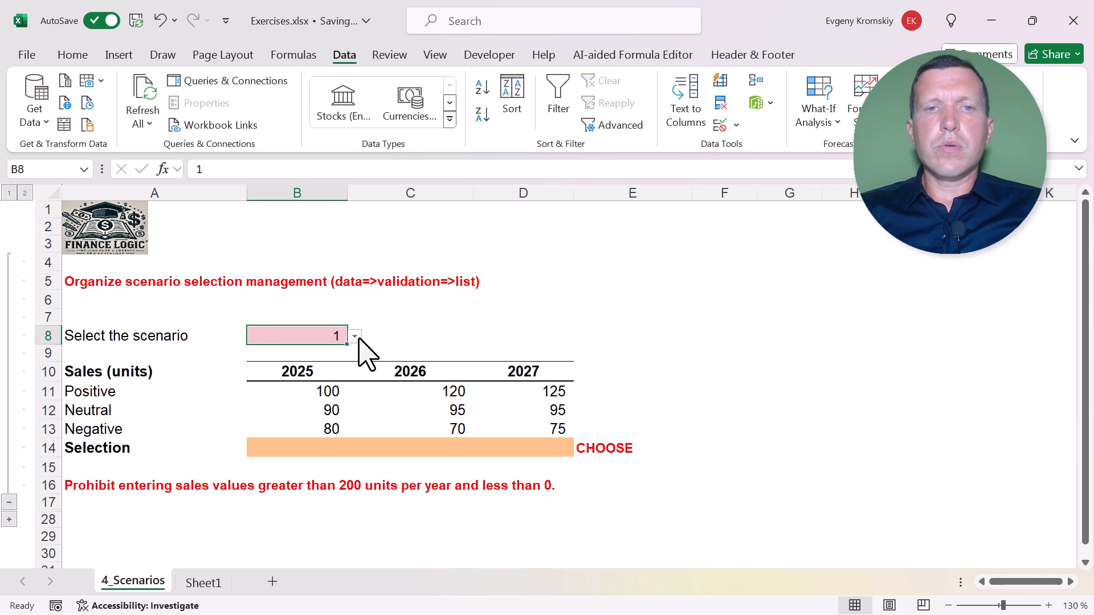
# Step: Test the drop-down list in B8 by choosing scenario 2 and switching back to scenario 1
pyautogui.click(355, 337)
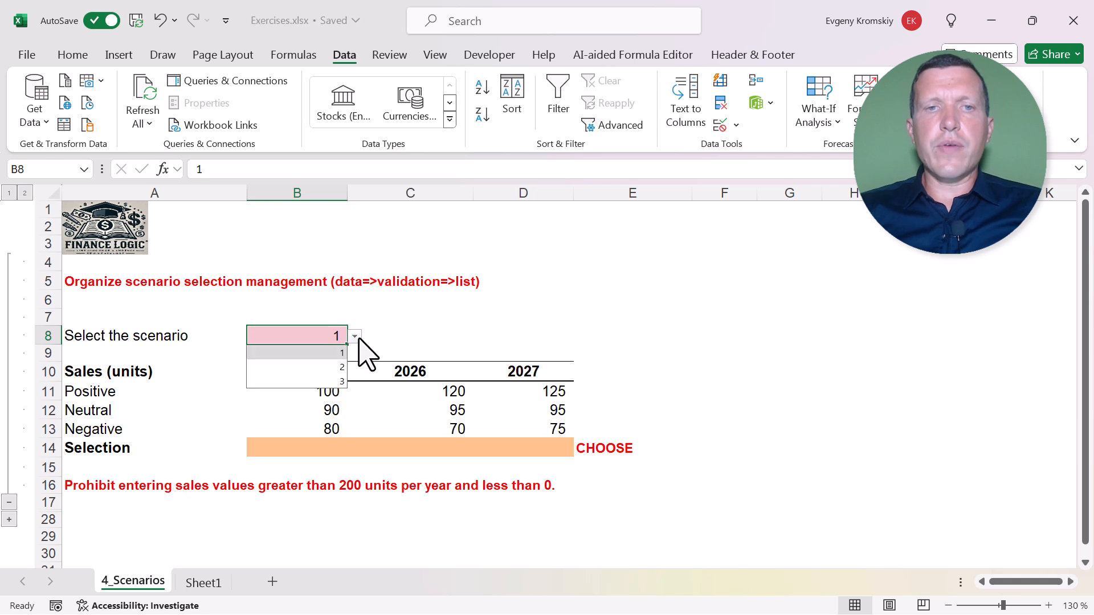
pyautogui.click(337, 368)
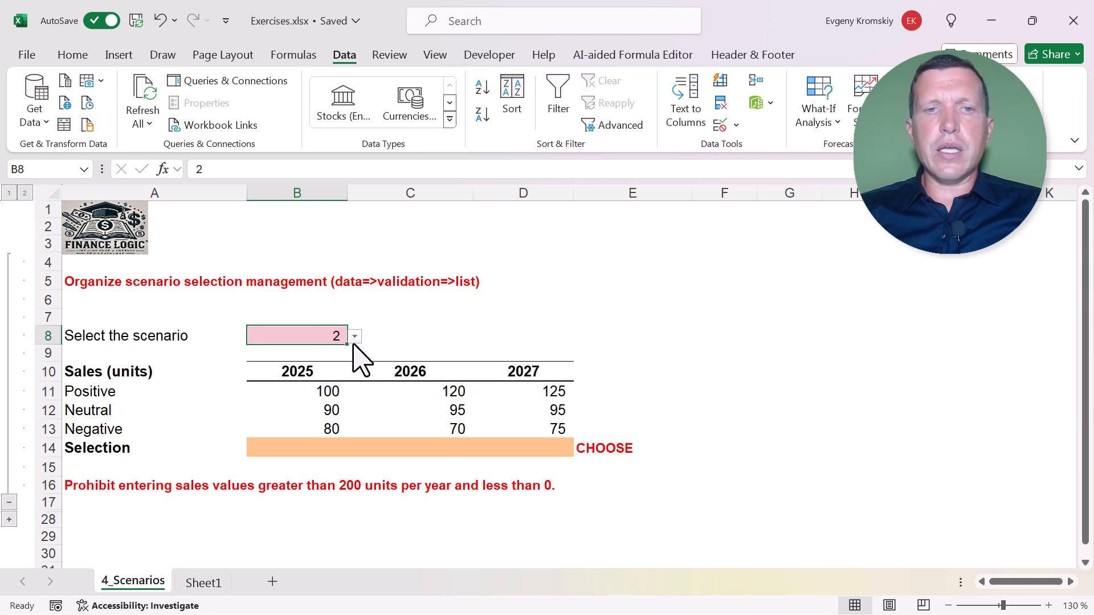
pyautogui.click(354, 339)
pyautogui.click(336, 354)
pyautogui.click(362, 336)
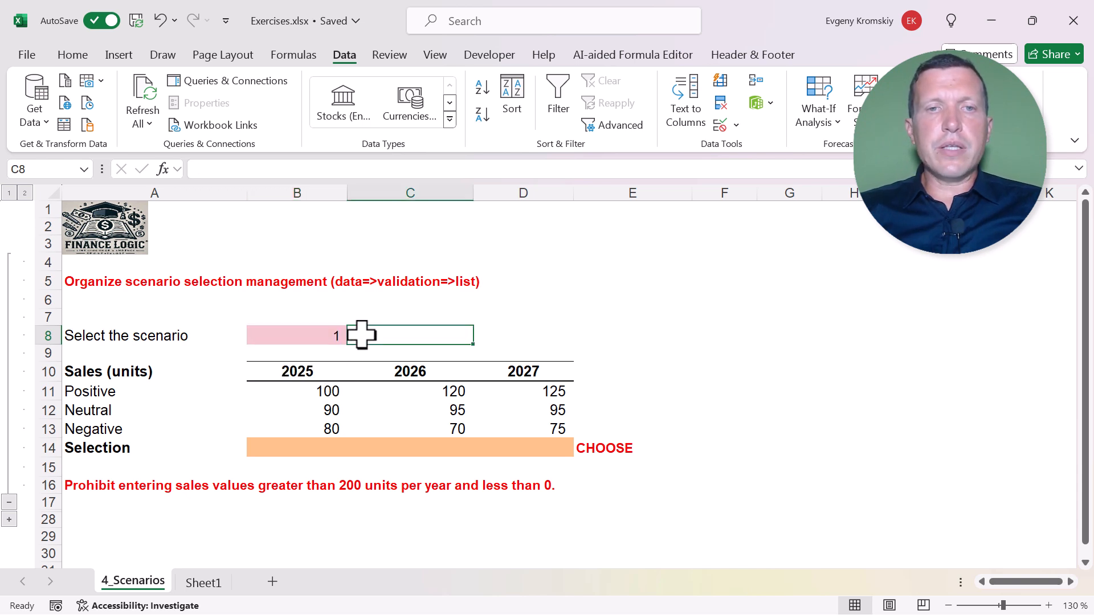
pyautogui.click(340, 339)
pyautogui.click(354, 337)
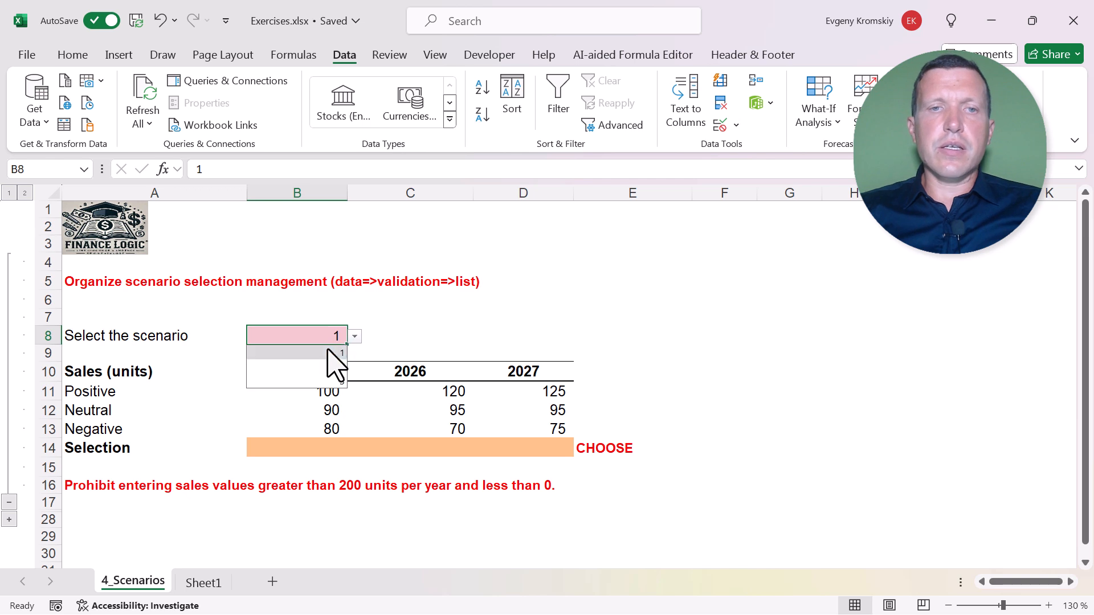
pyautogui.click(313, 355)
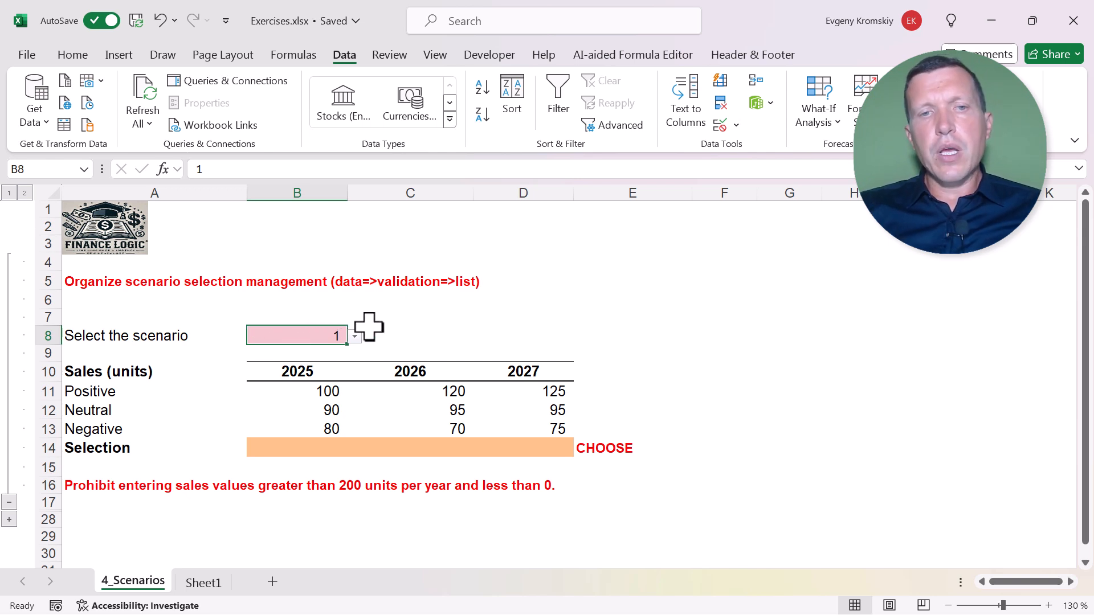
pyautogui.click(312, 449)
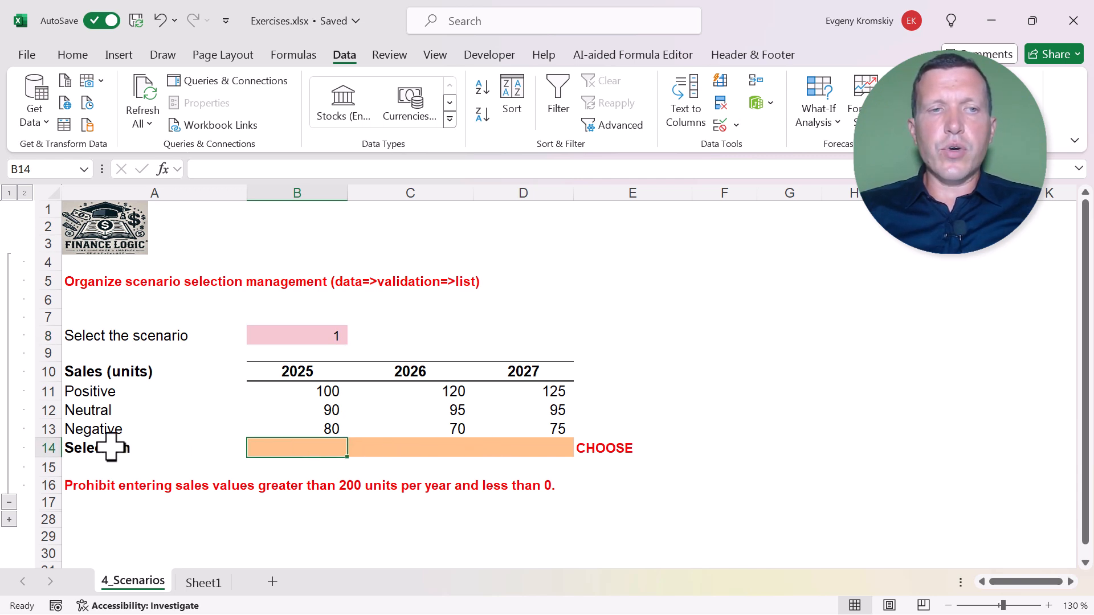
pyautogui.click(46, 448)
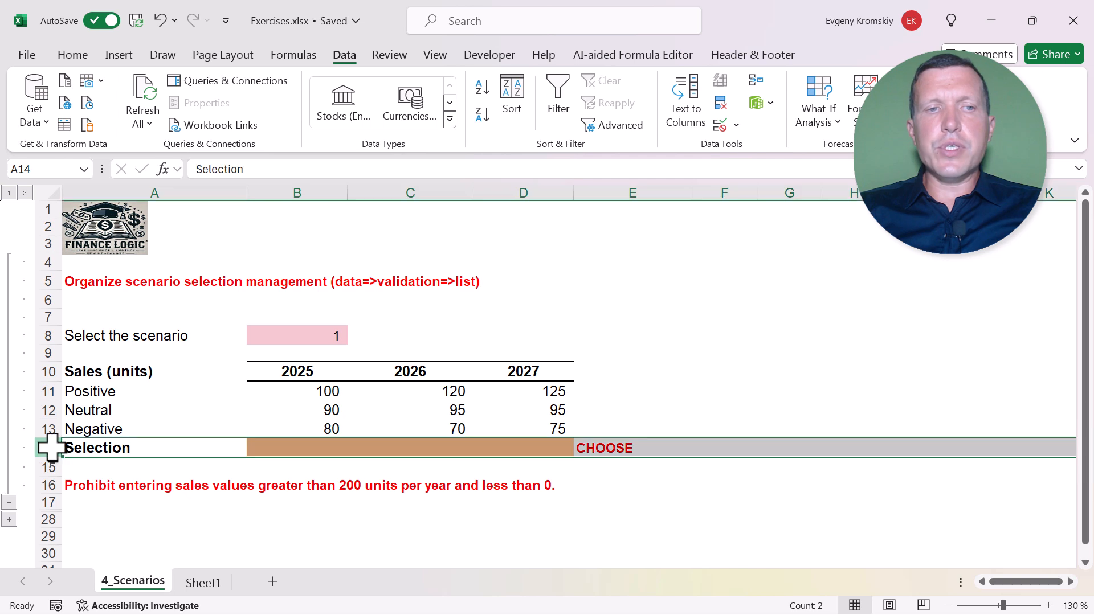
pyautogui.click(295, 445)
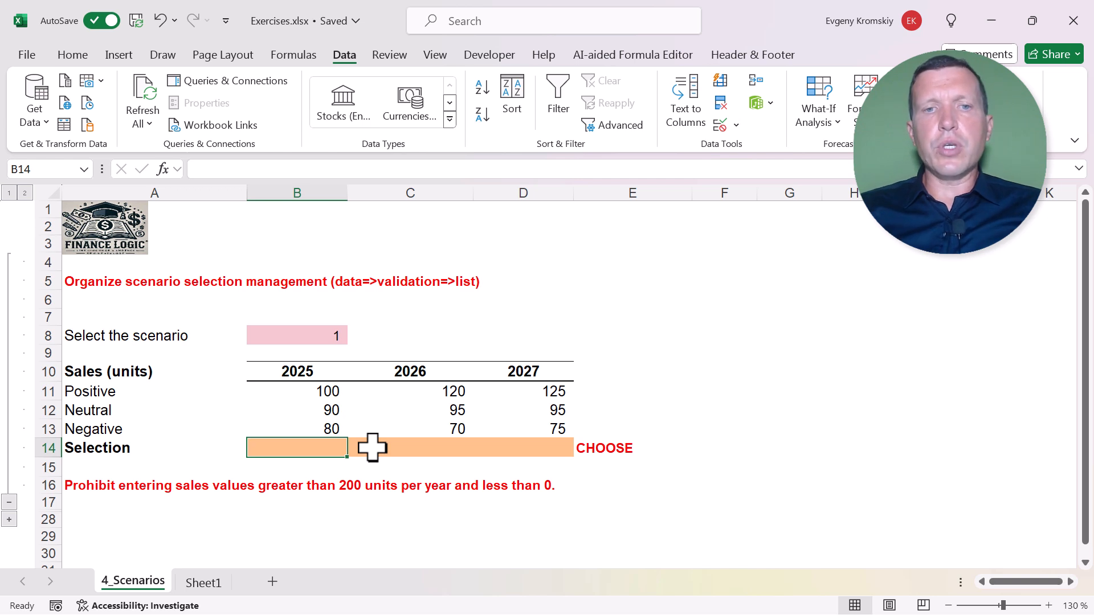
pyautogui.moveTo(310, 447); pyautogui.dragTo(502, 449)
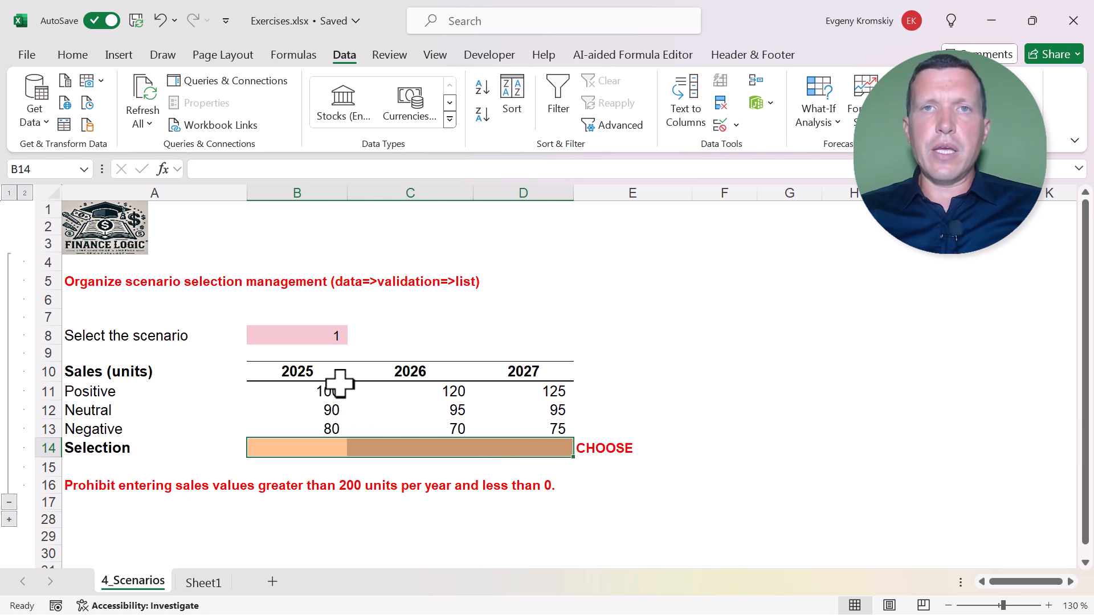
pyautogui.click(318, 336)
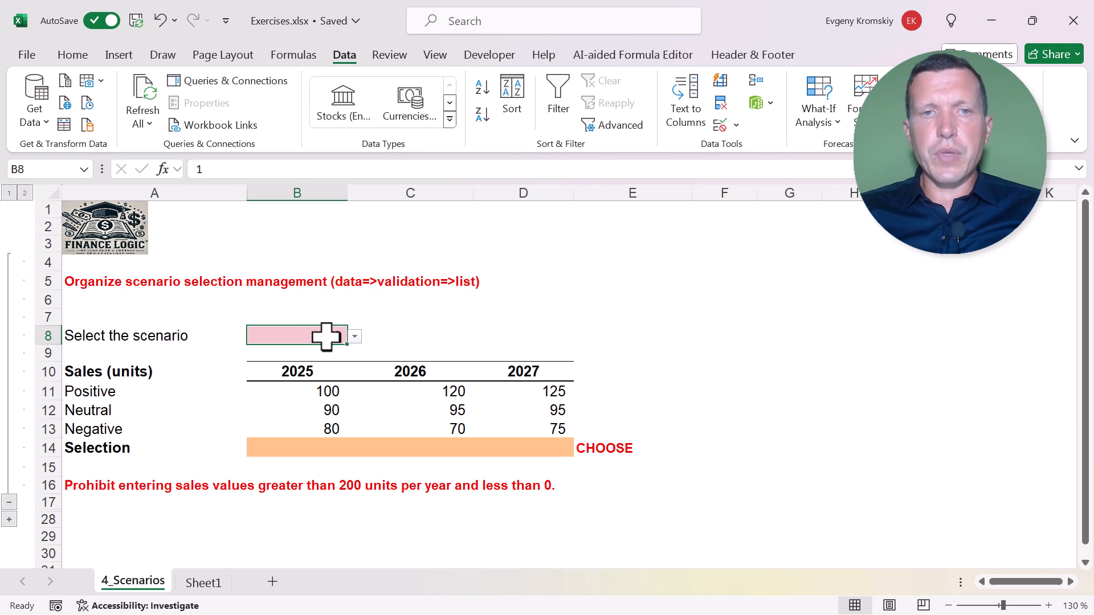
# Step: Enter the formula =CHOOSE($B$8;B11;B12;B13) in B14 to return the 2025 sales of the selected scenario
pyautogui.click(319, 449)
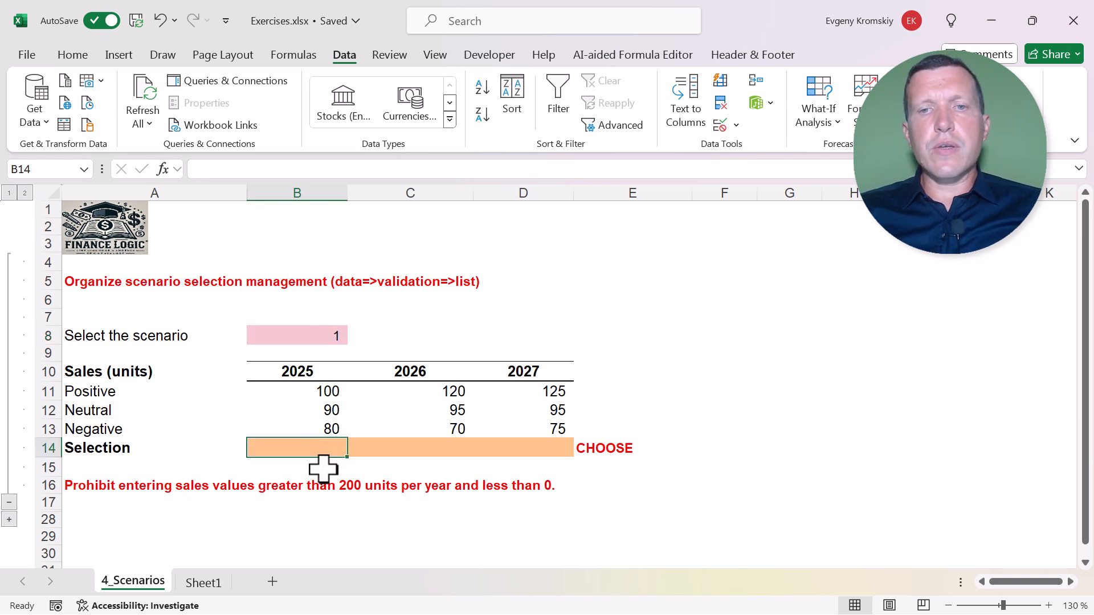
pyautogui.write('choose(')
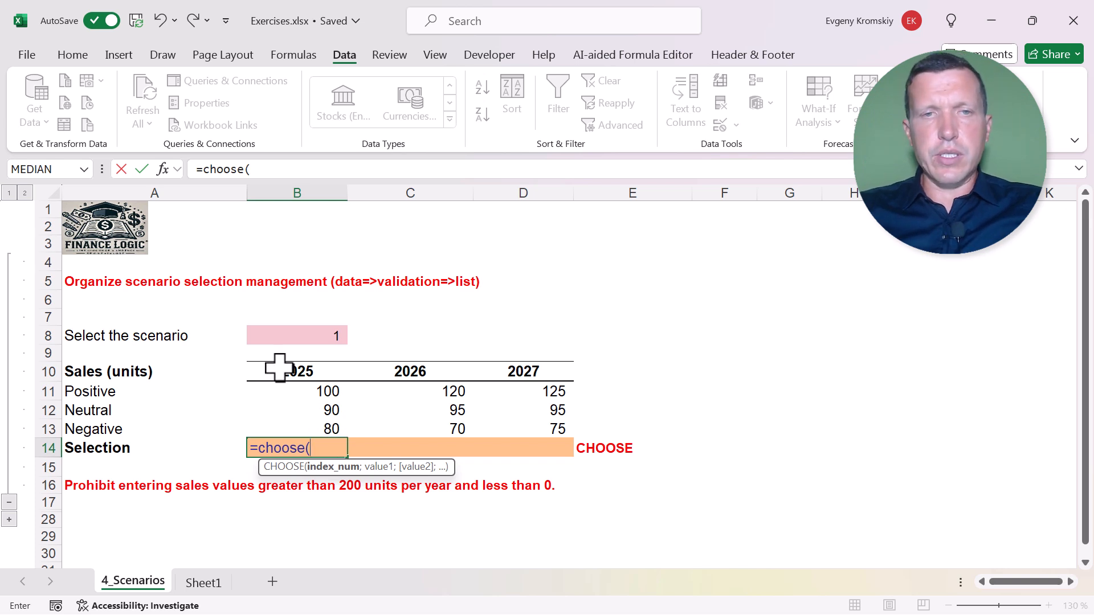
pyautogui.click(283, 336)
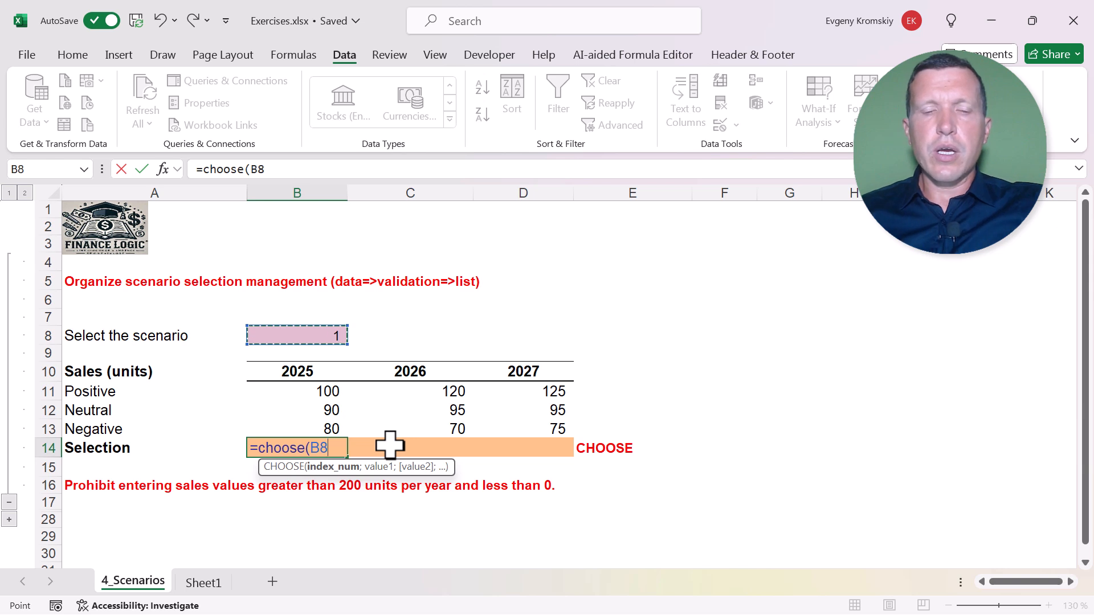
pyautogui.press('F4')
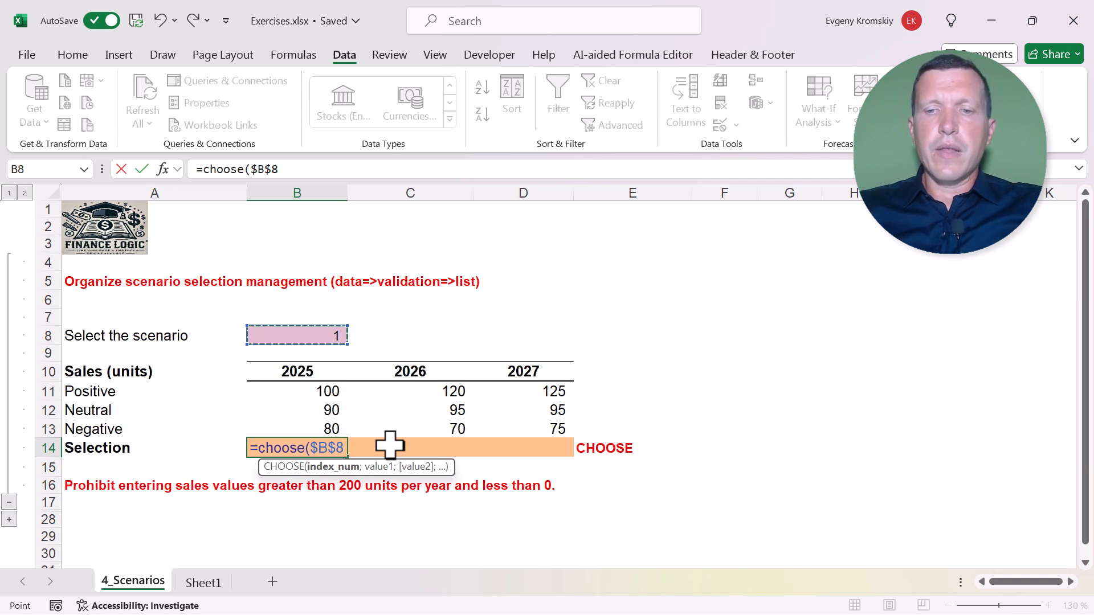
pyautogui.write(';')
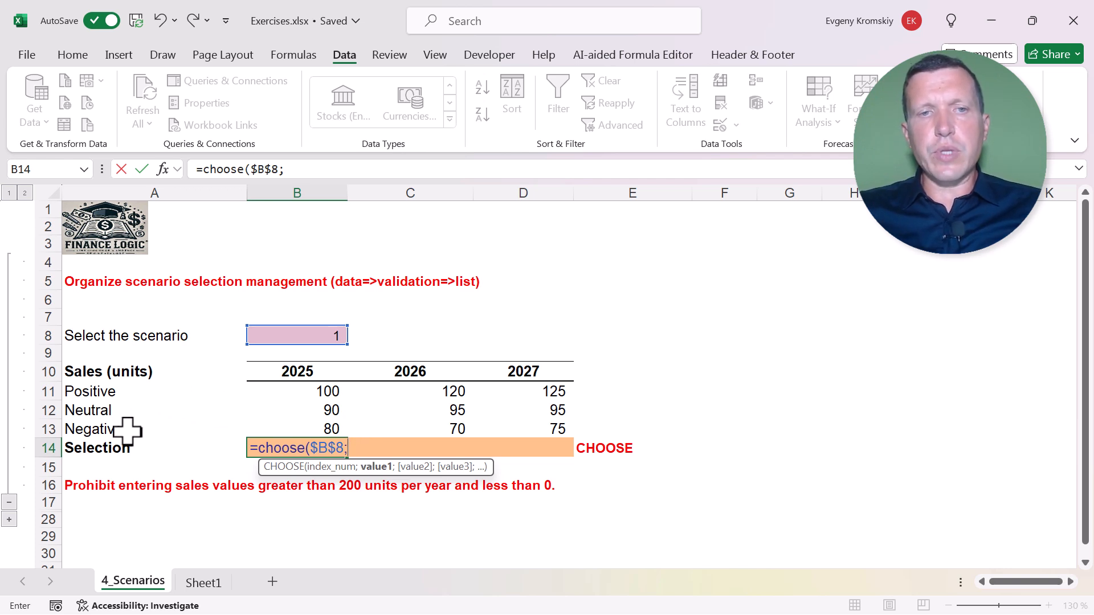
pyautogui.click(290, 391)
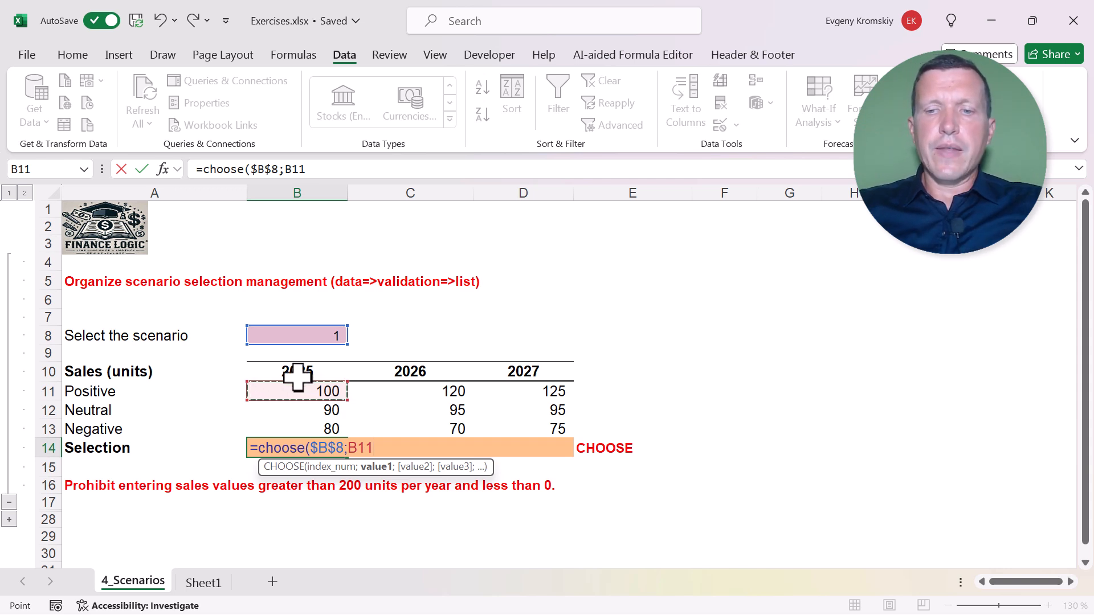
pyautogui.write(';')
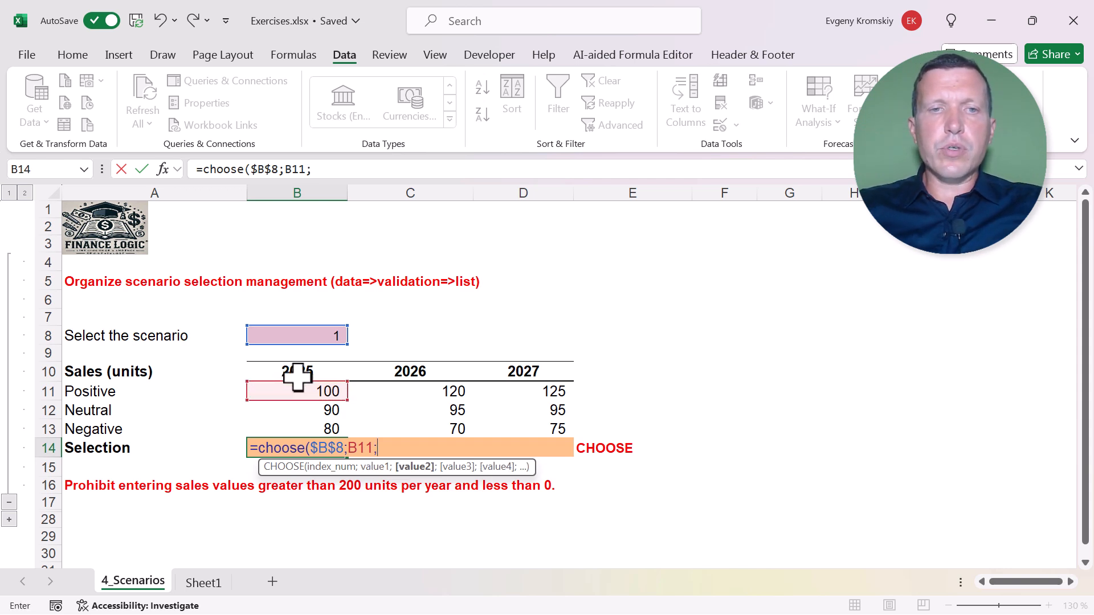
pyautogui.click(297, 410)
pyautogui.write(';')
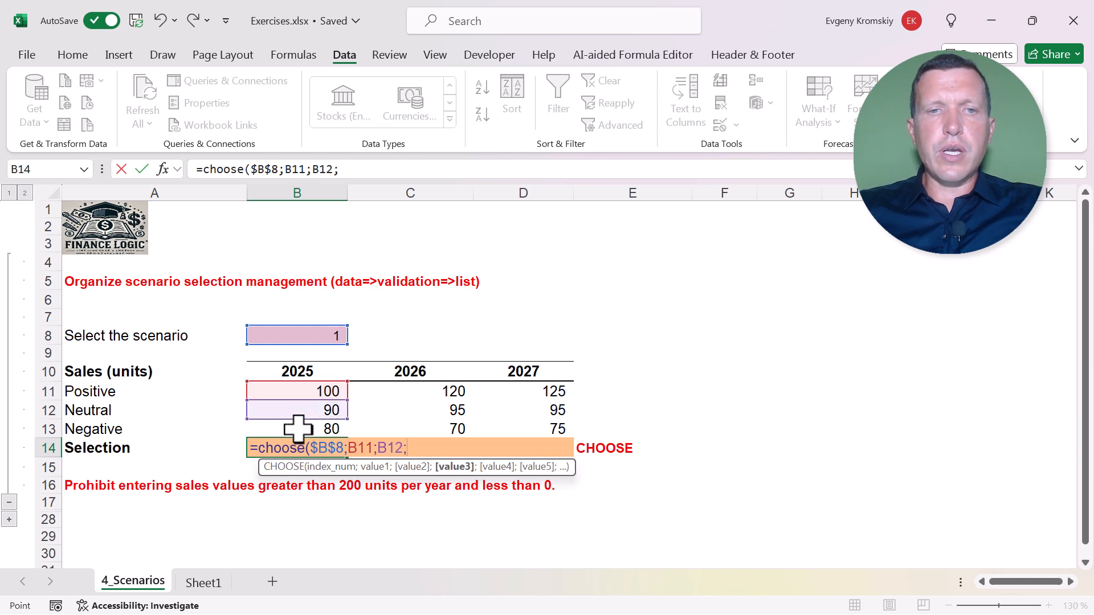
pyautogui.click(297, 428)
pyautogui.write(')')
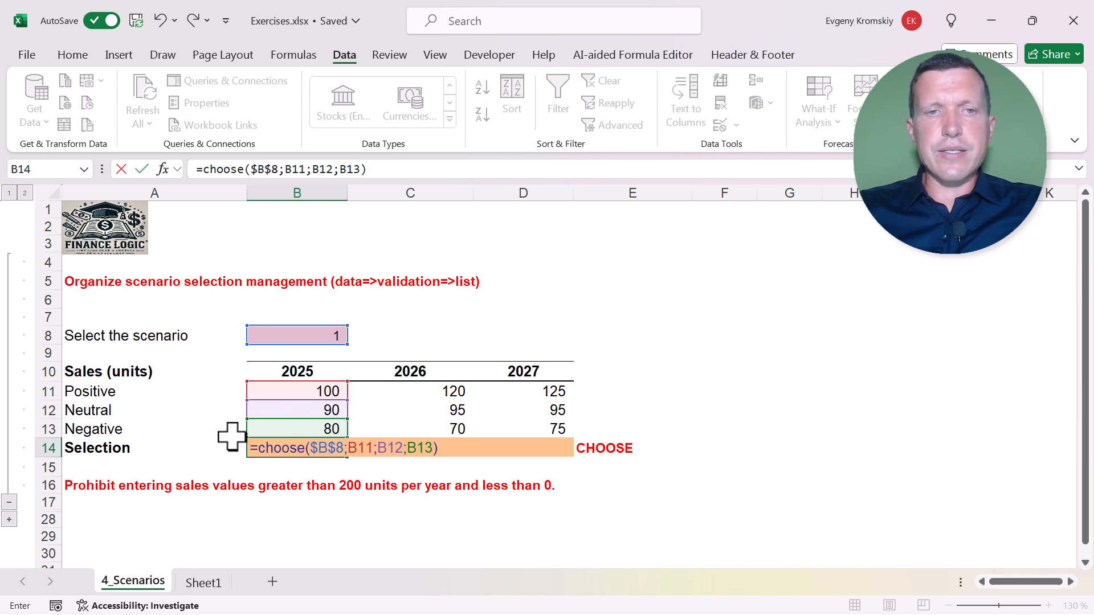
pyautogui.press('Return')
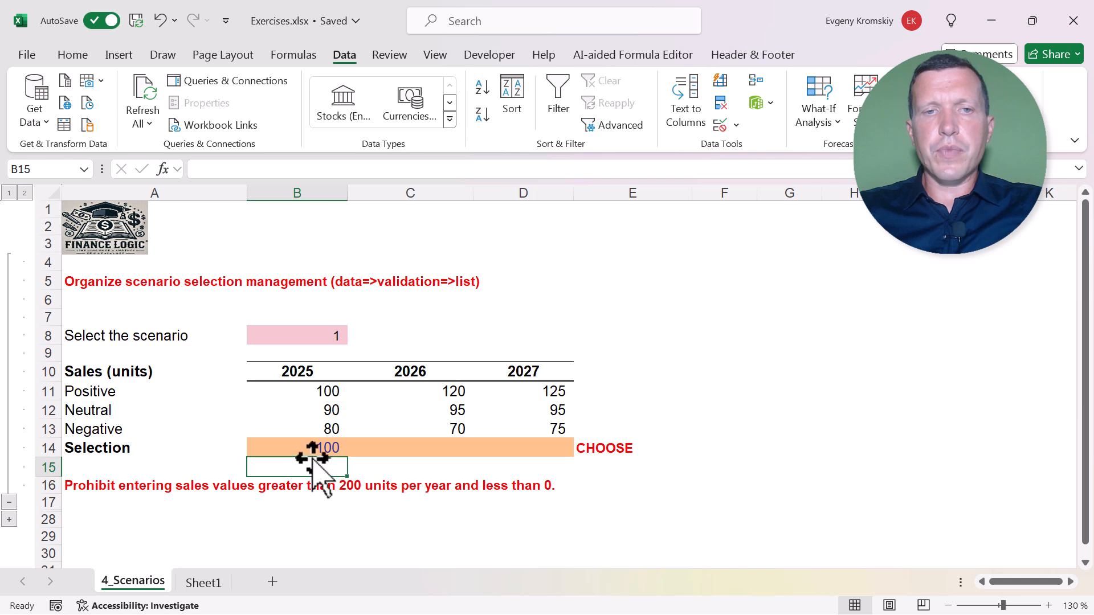
# Step: Test the B14 formula by choosing scenario 3 and scenario 2 in the B8 drop-down list
pyautogui.click(327, 329)
pyautogui.click(354, 336)
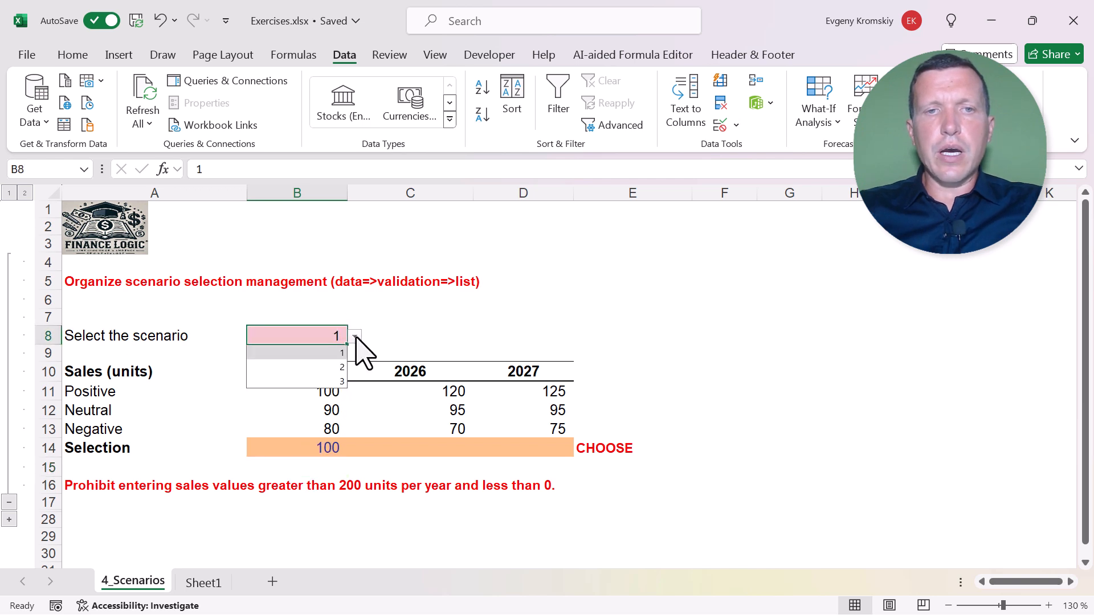
pyautogui.click(291, 381)
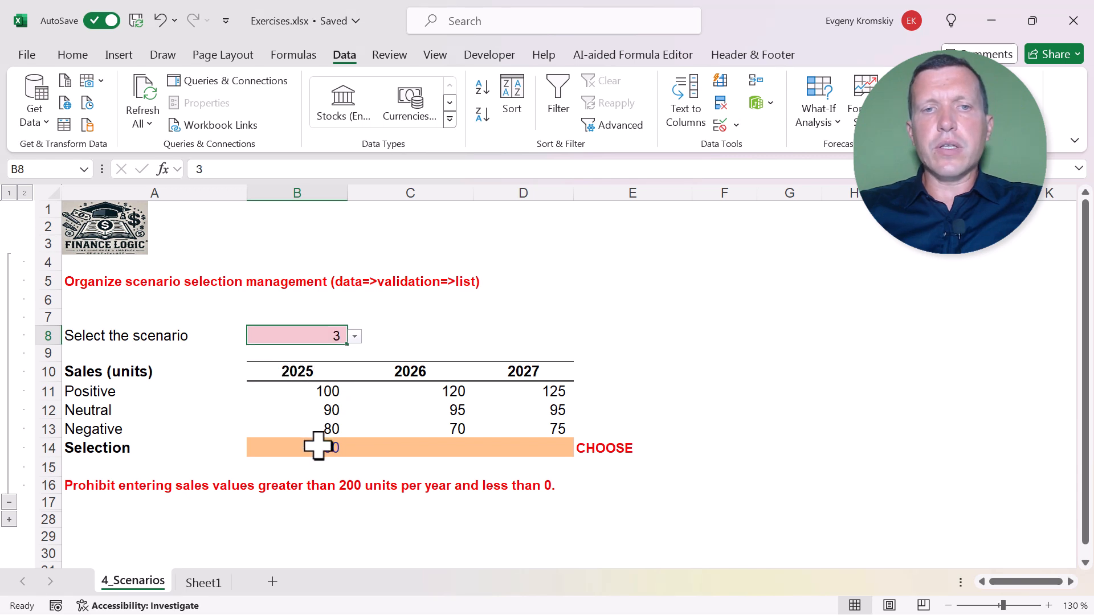
pyautogui.click(355, 336)
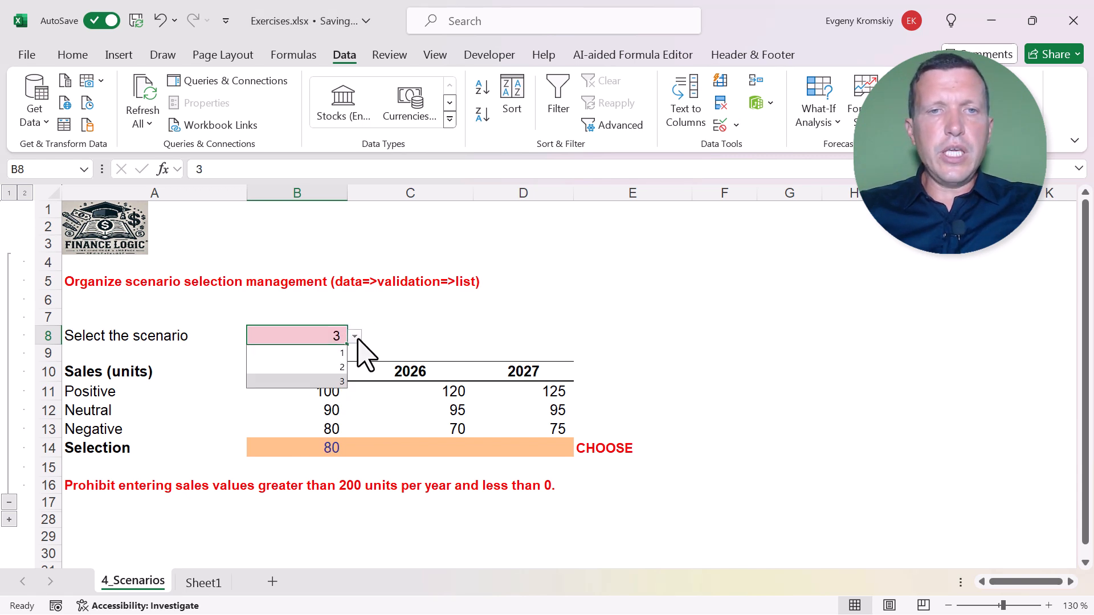
pyautogui.click(315, 367)
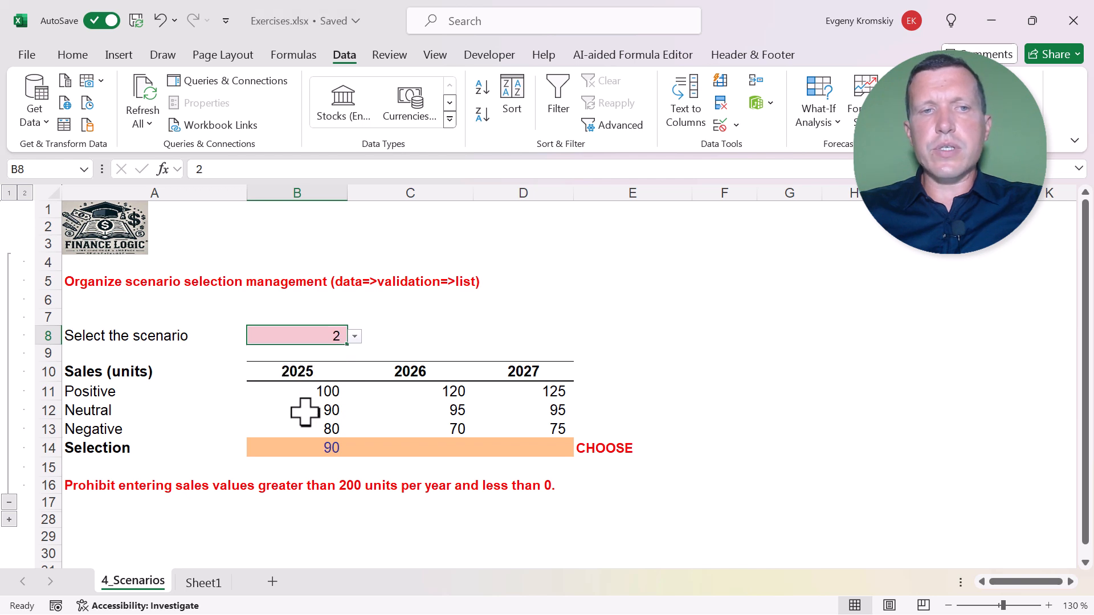
# Step: Fill the CHOOSE formula from B14 across to D14 and check it by choosing scenario 1 and scenario 2 in B8
pyautogui.click(318, 448)
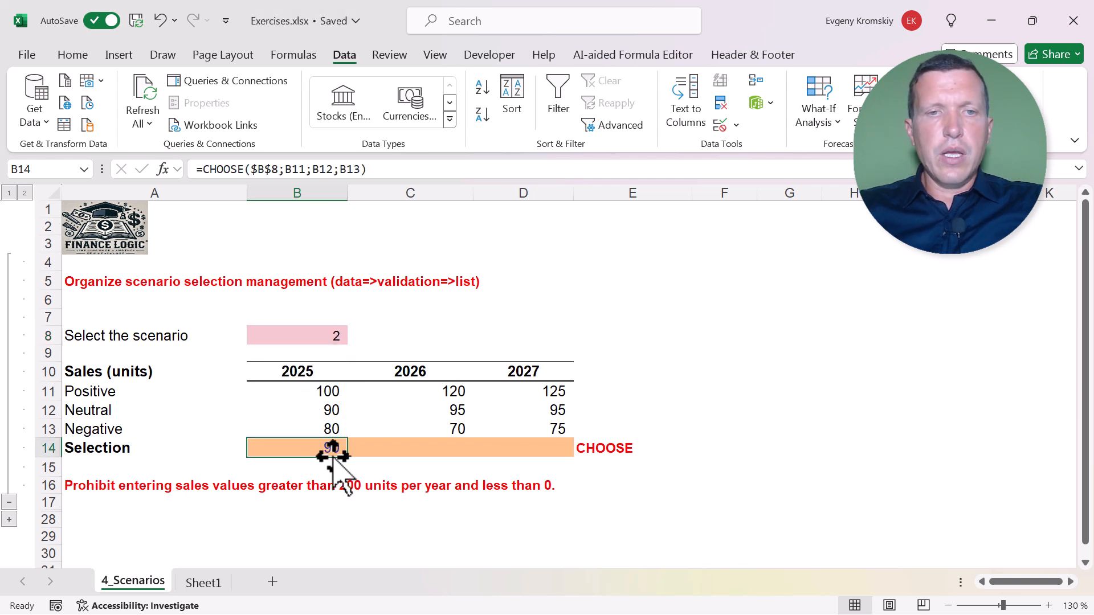
pyautogui.moveTo(347, 459); pyautogui.dragTo(561, 454)
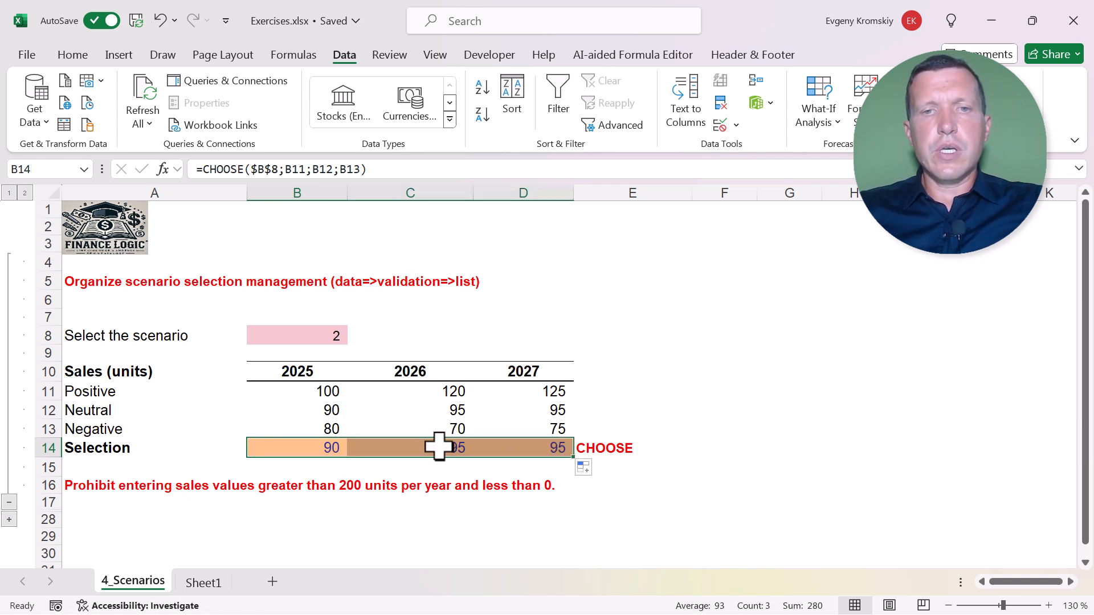
pyautogui.click(325, 340)
pyautogui.click(354, 337)
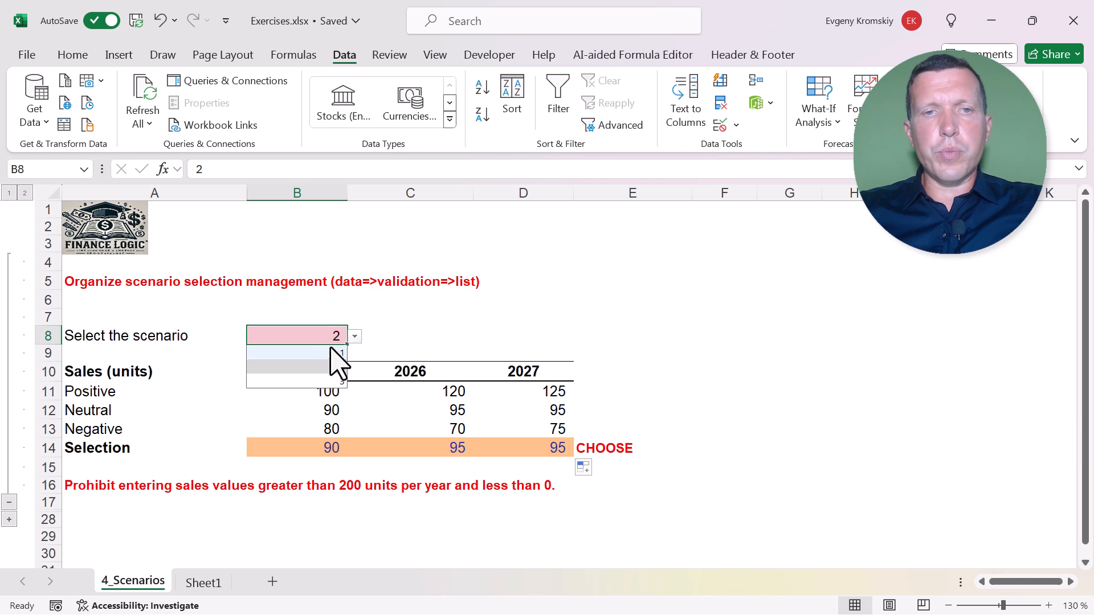
pyautogui.click(313, 356)
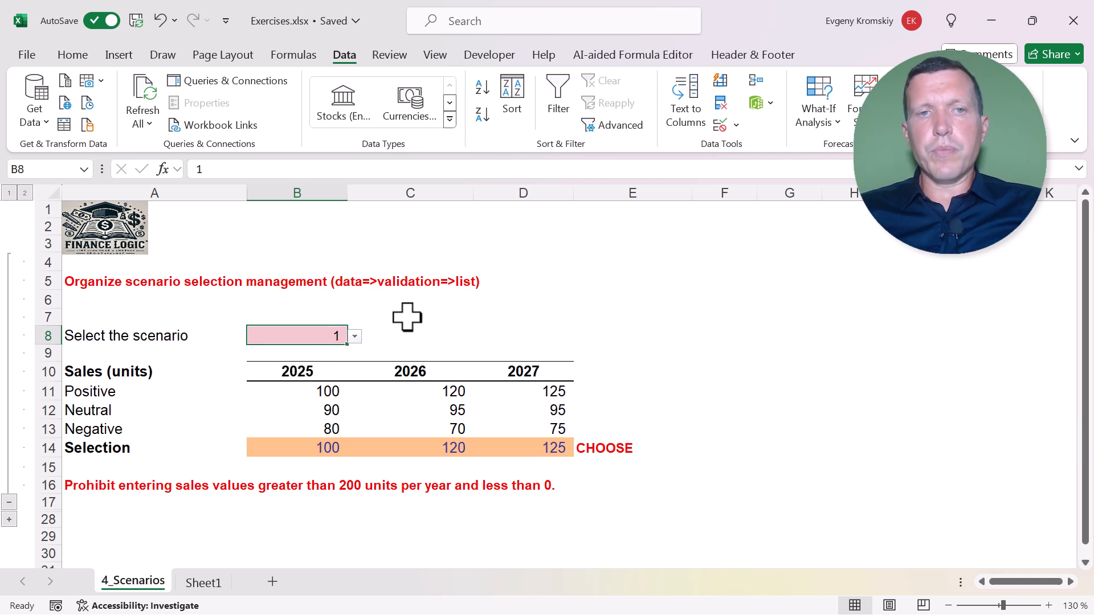
pyautogui.click(354, 337)
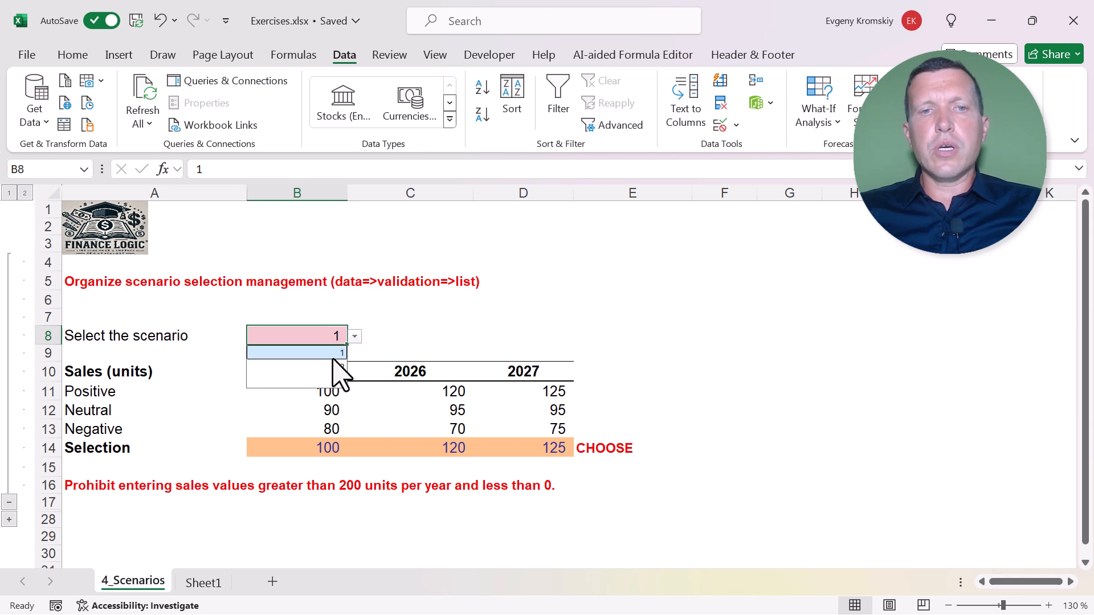
pyautogui.click(315, 367)
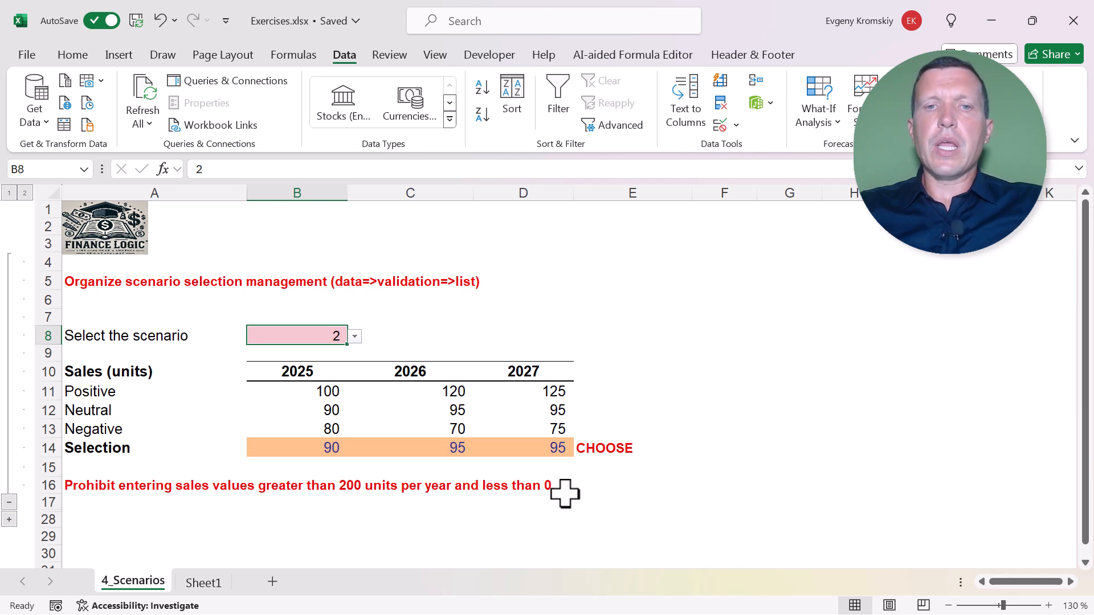
# Step: Define data validation for the sales figures B11:D13 allowing whole numbers between a minimum of 0 and a maximum of 200
pyautogui.click(223, 392)
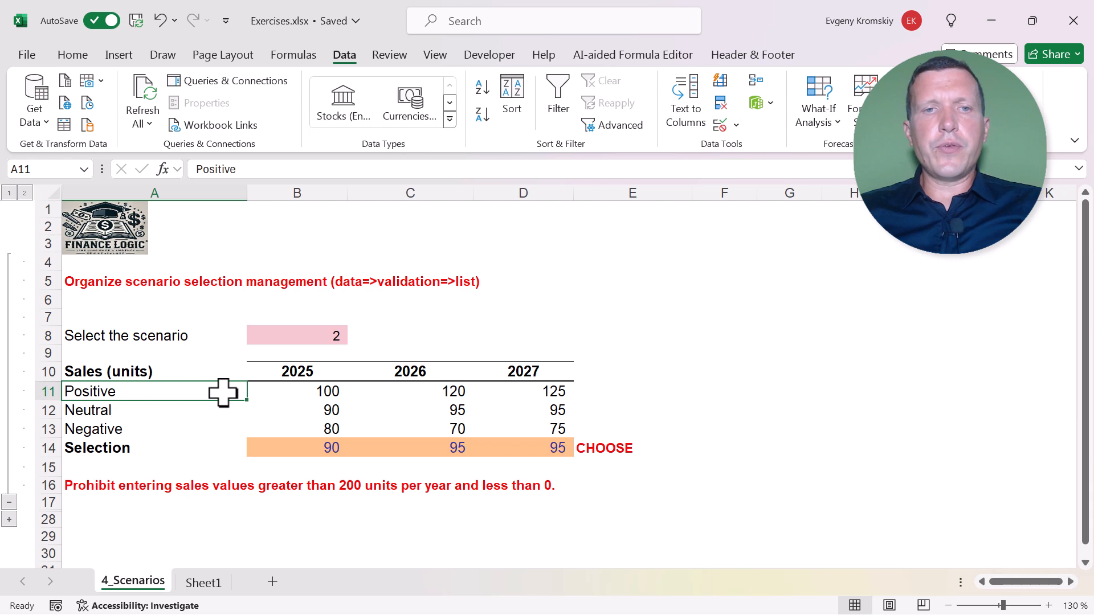
pyautogui.moveTo(275, 393); pyautogui.dragTo(524, 421)
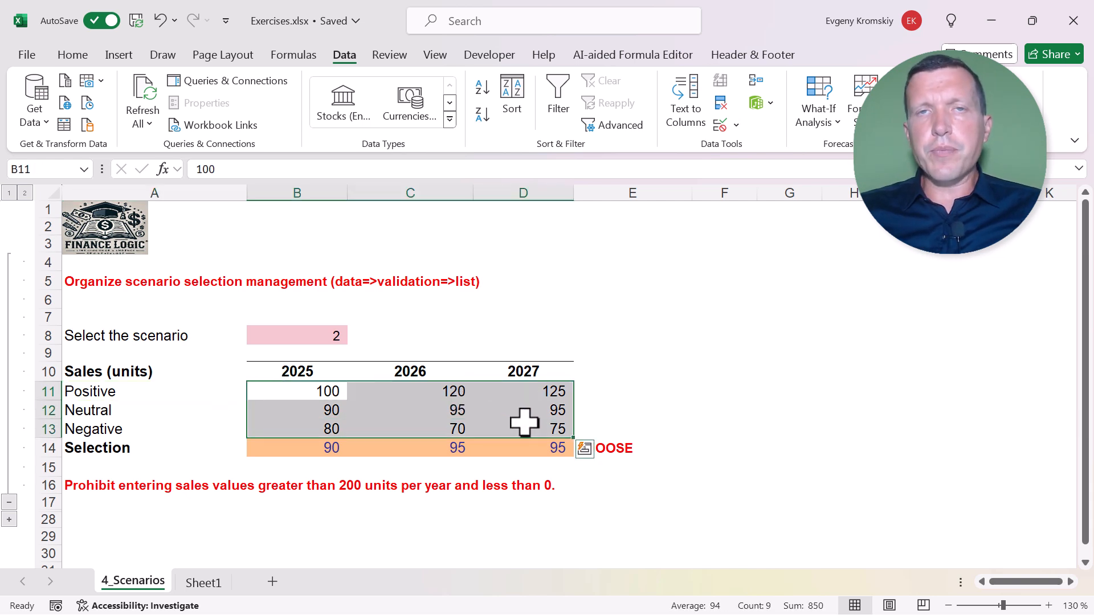
pyautogui.click(736, 124)
pyautogui.click(741, 147)
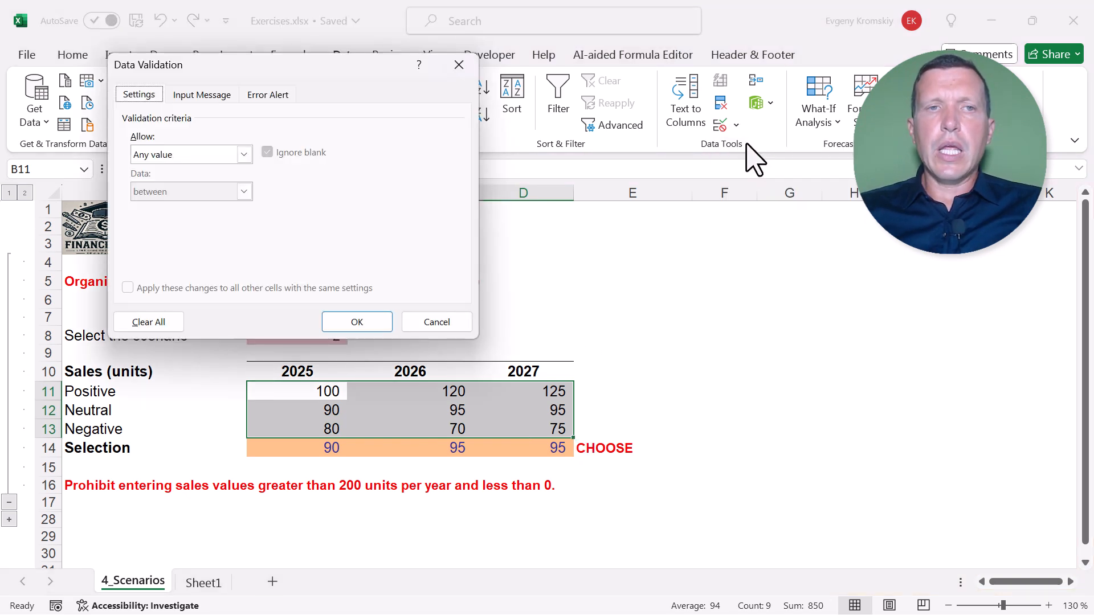
pyautogui.click(243, 155)
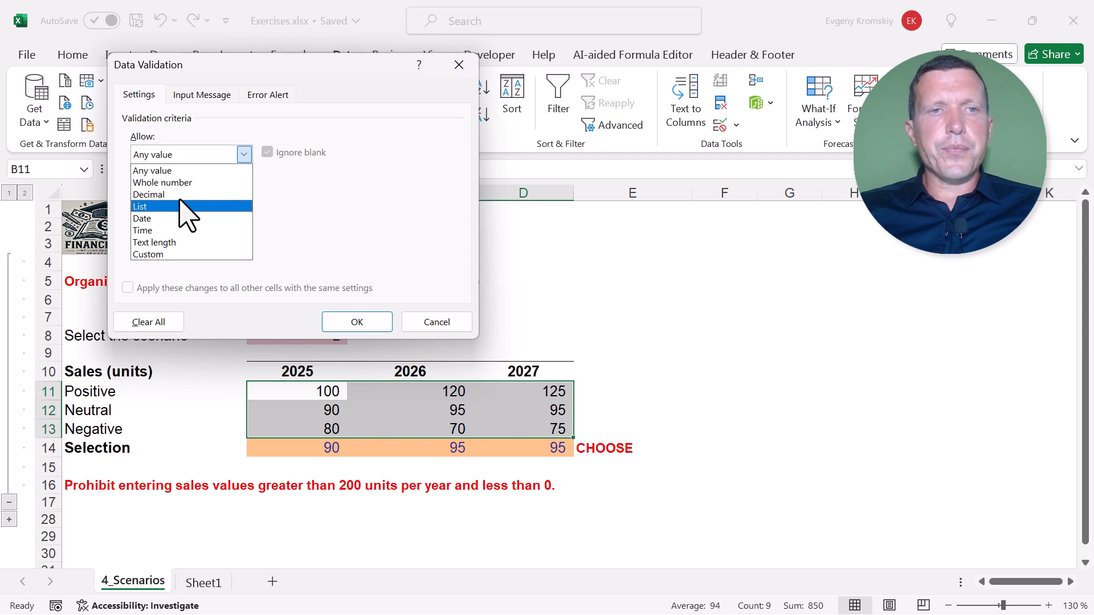
pyautogui.click(187, 182)
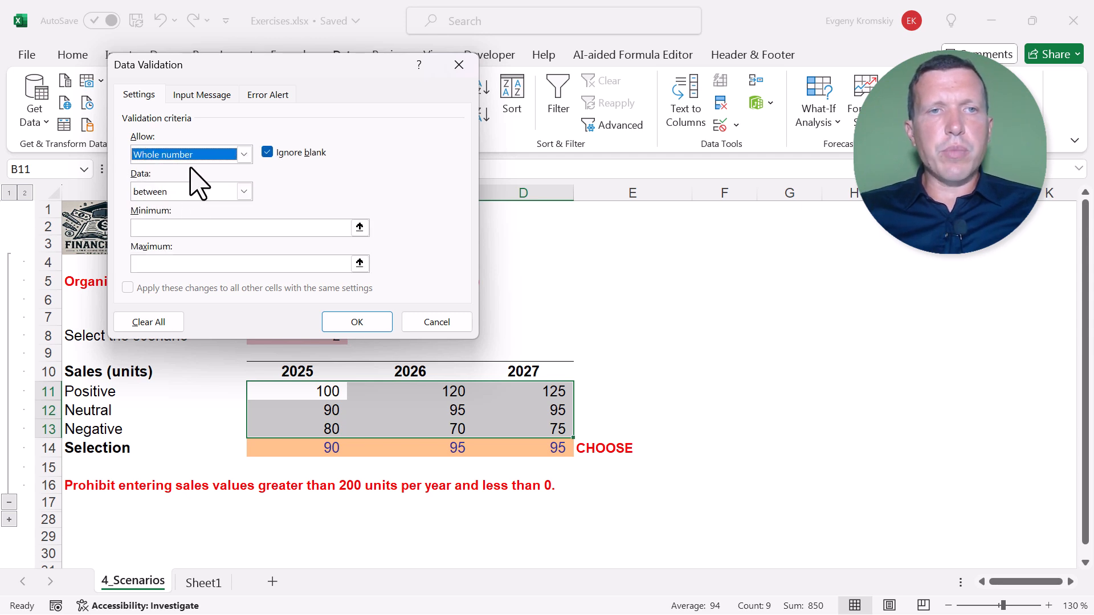
pyautogui.click(171, 229)
pyautogui.write('0')
pyautogui.click(169, 264)
pyautogui.write('200')
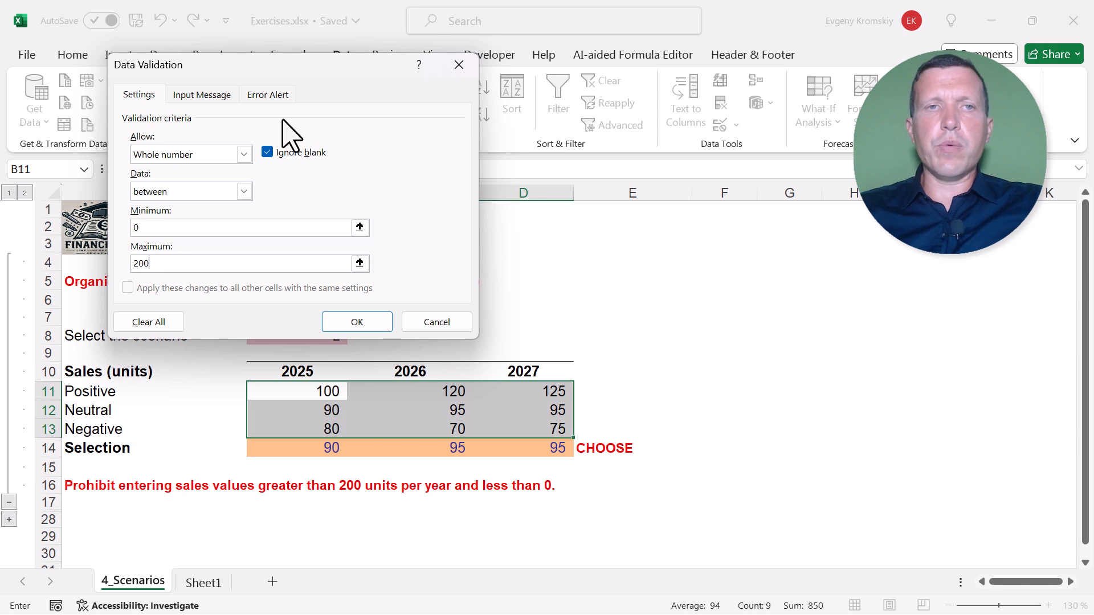
# Step: Review the validation's input message and error alert options, leave them blank, and apply the rule to the sales figures
pyautogui.click(207, 93)
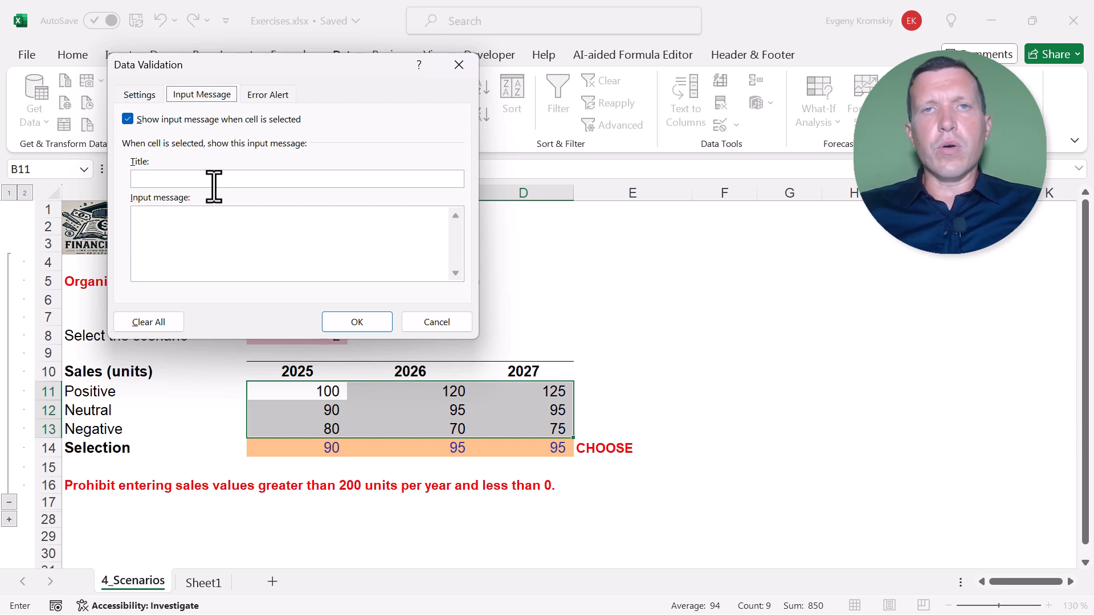
pyautogui.click(164, 180)
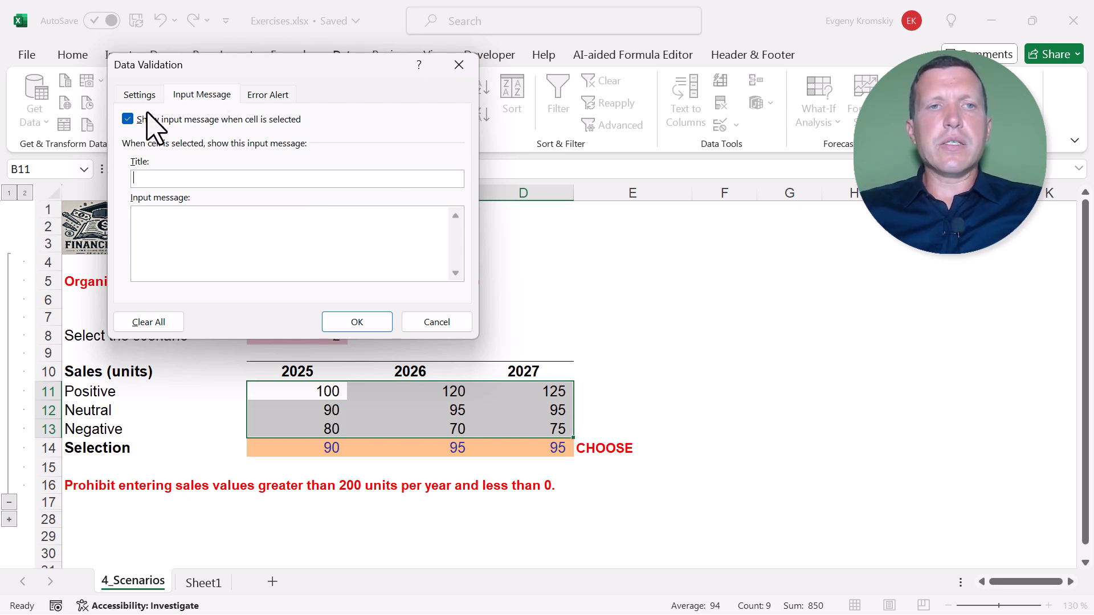
pyautogui.click(268, 96)
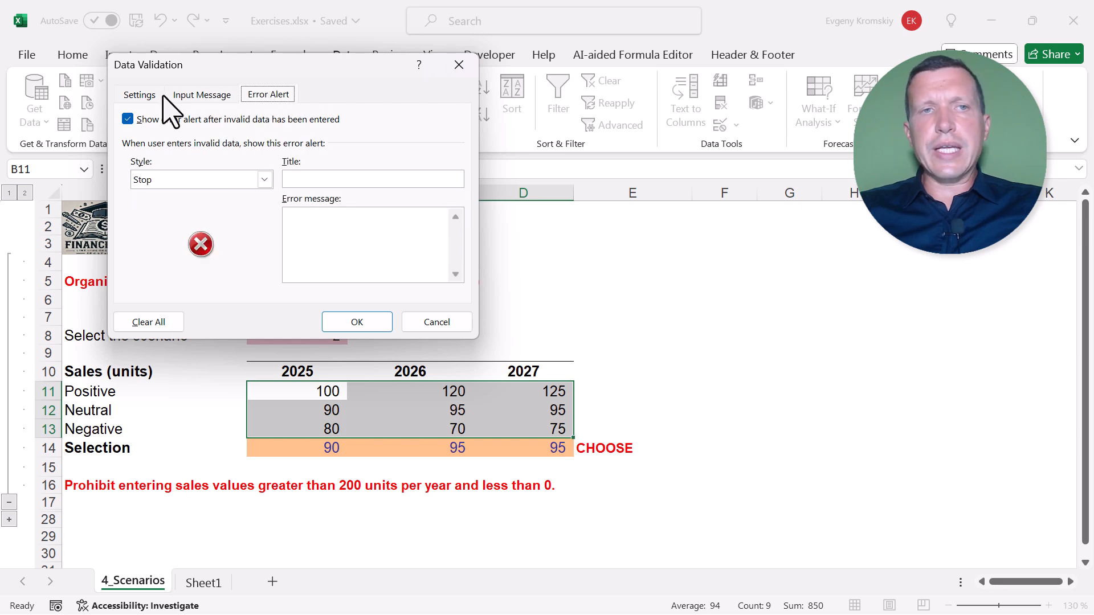
pyautogui.click(141, 96)
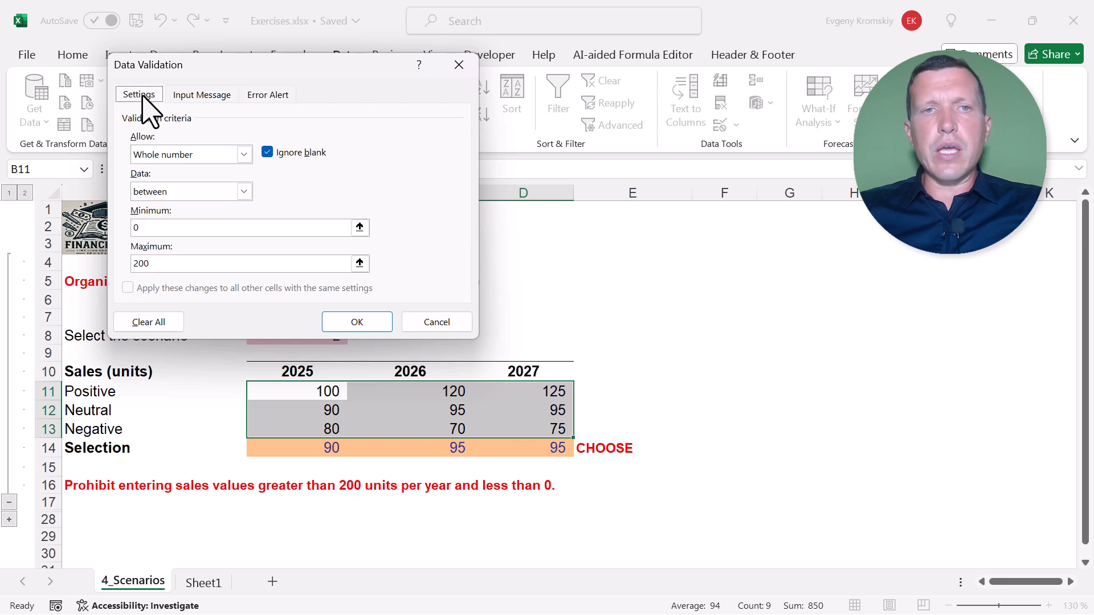
pyautogui.click(357, 322)
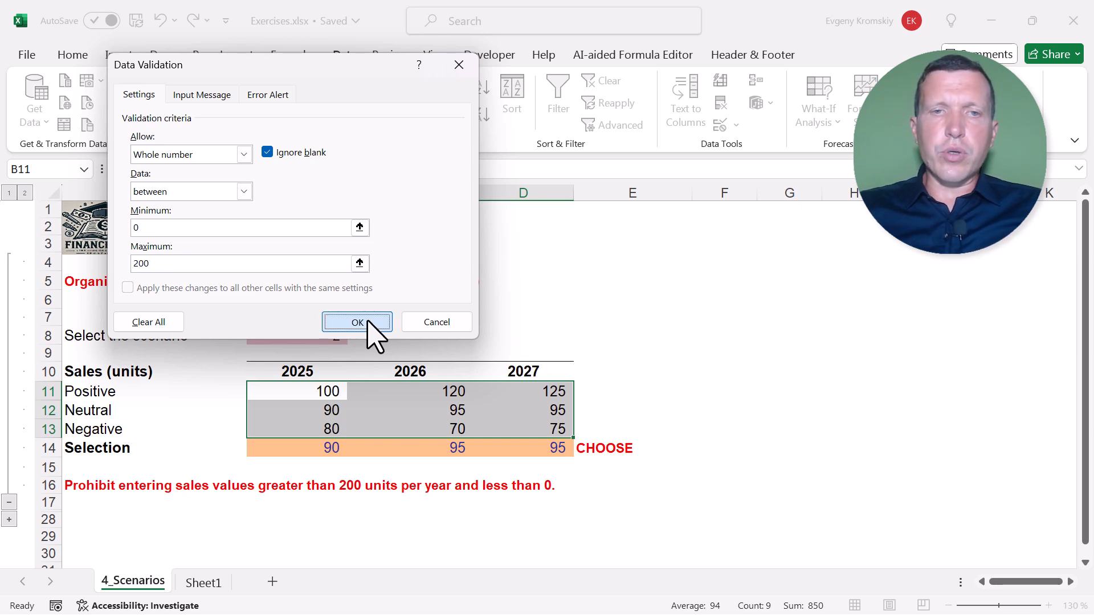
# Step: Test the validation of the sales figures by trying 350 and -9 in C11, cancelling each entry
pyautogui.click(414, 390)
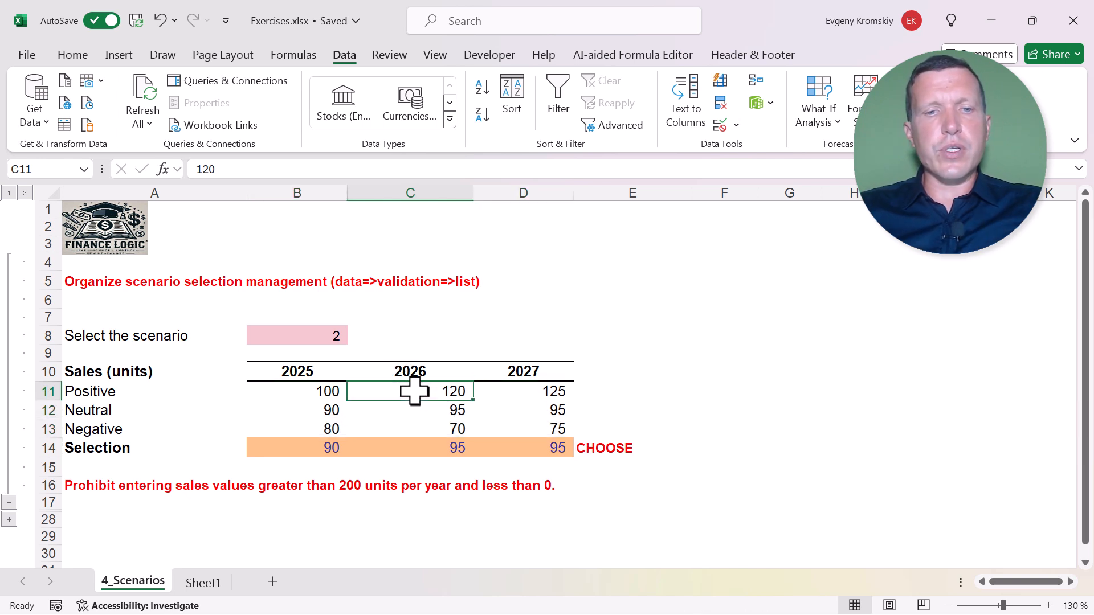
pyautogui.write('350')
pyautogui.press('Return')
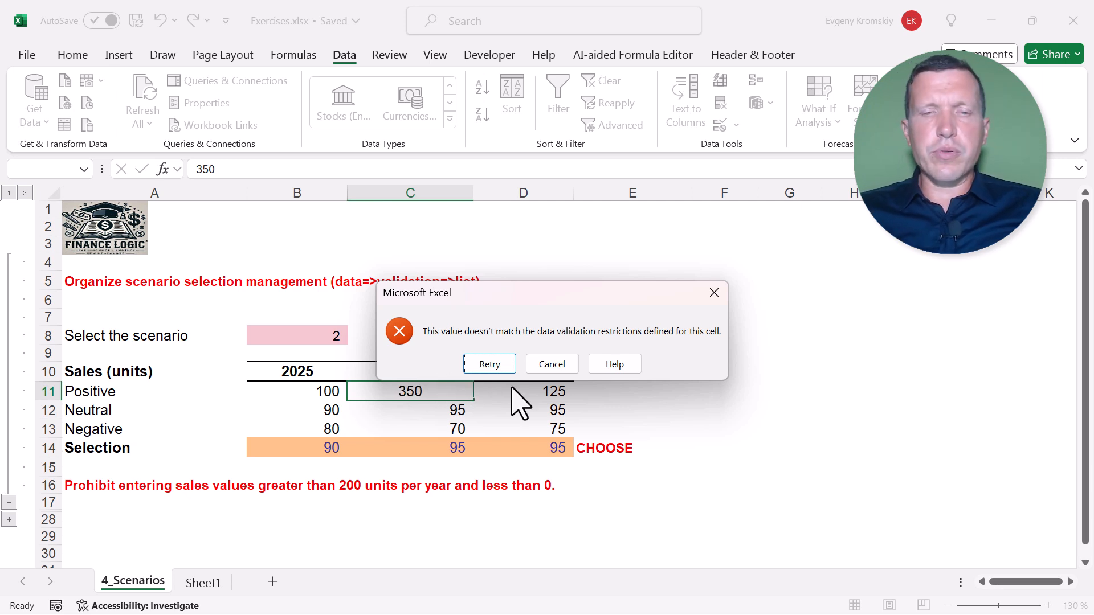
pyautogui.click(548, 365)
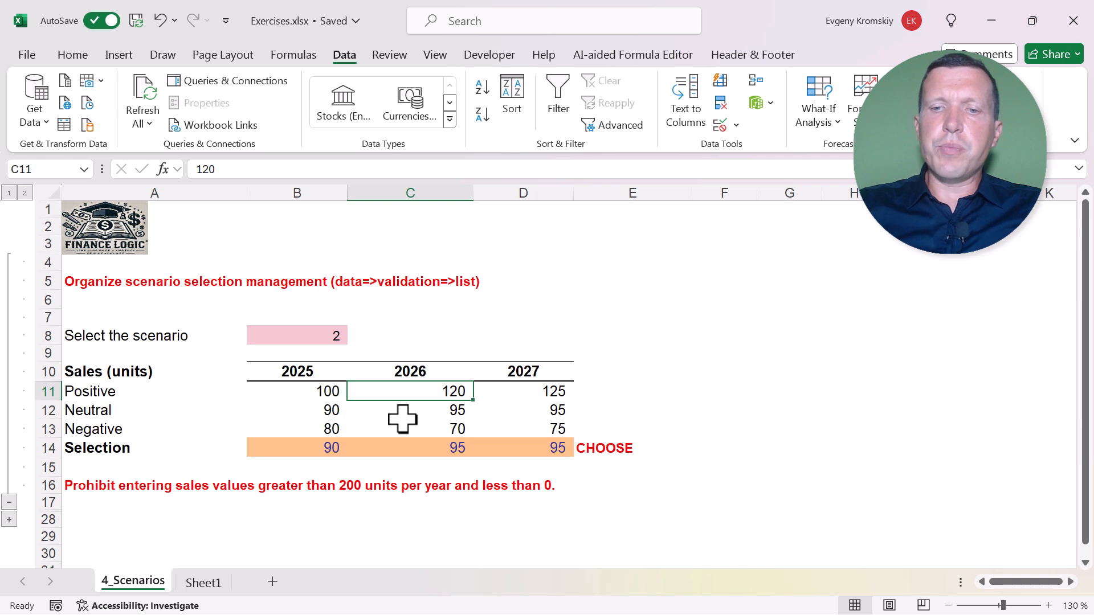
pyautogui.write('-9')
pyautogui.press('Return')
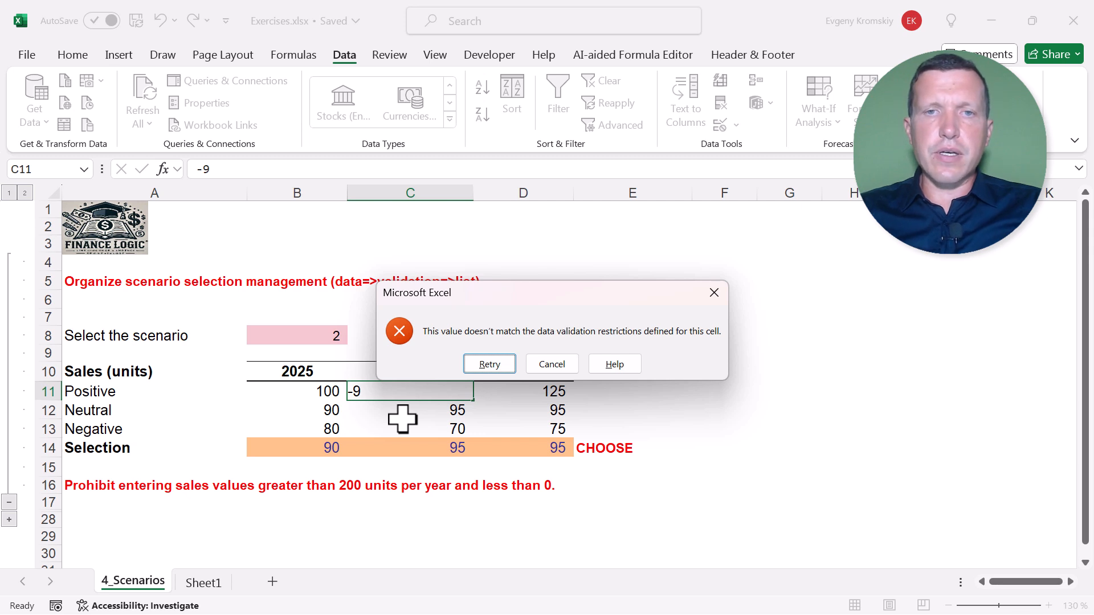
pyautogui.press('Escape')
pyautogui.click(666, 425)
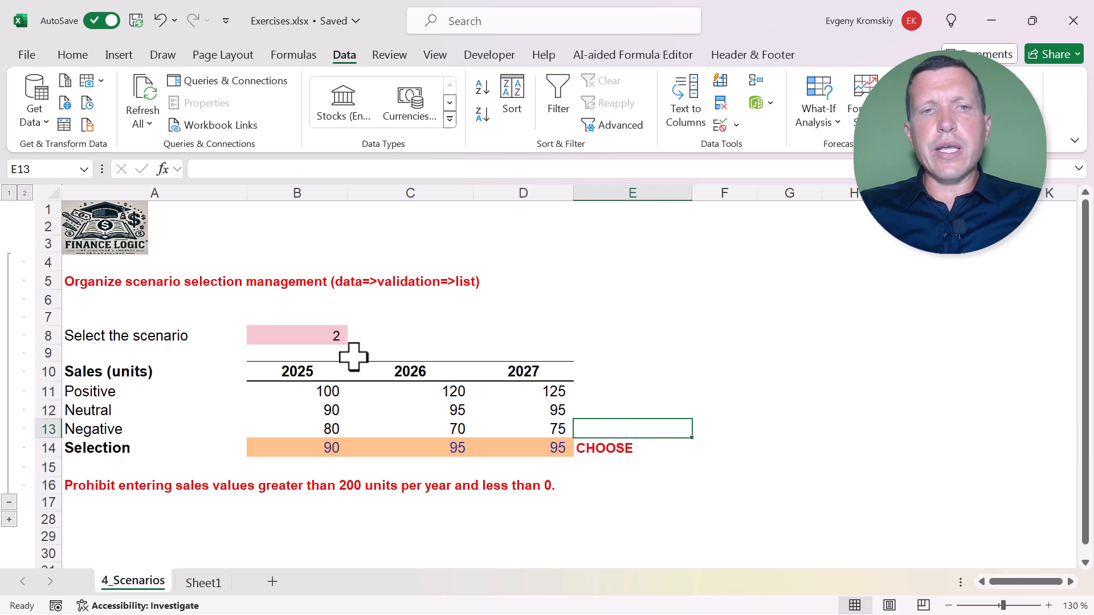
# Step: Examine the scenario choices in the B8 drop-down list without changing the selection
pyautogui.click(290, 337)
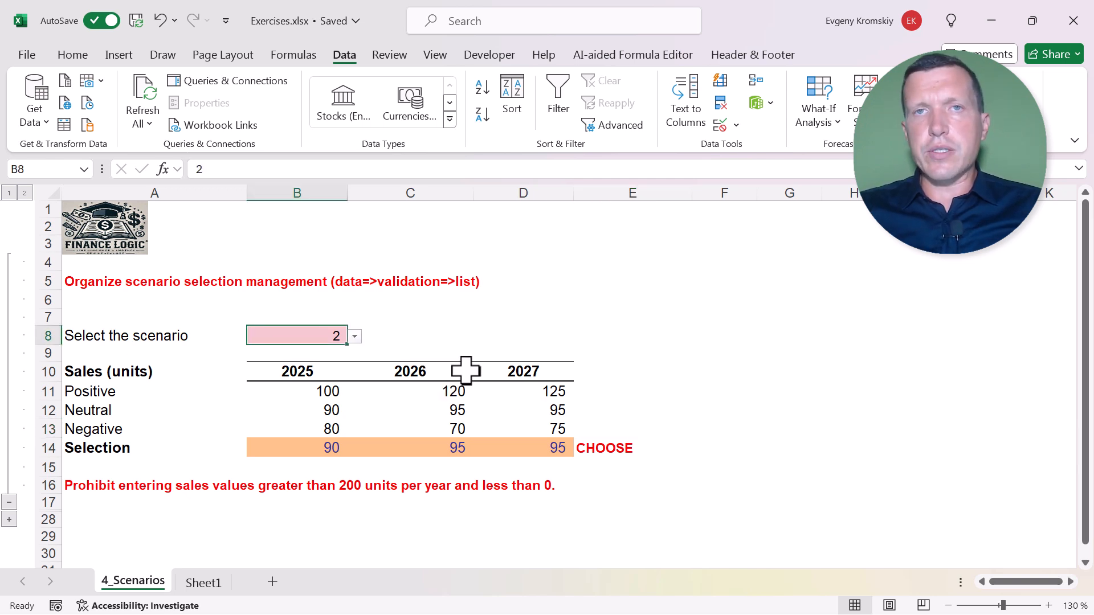
pyautogui.click(355, 336)
pyautogui.click(380, 323)
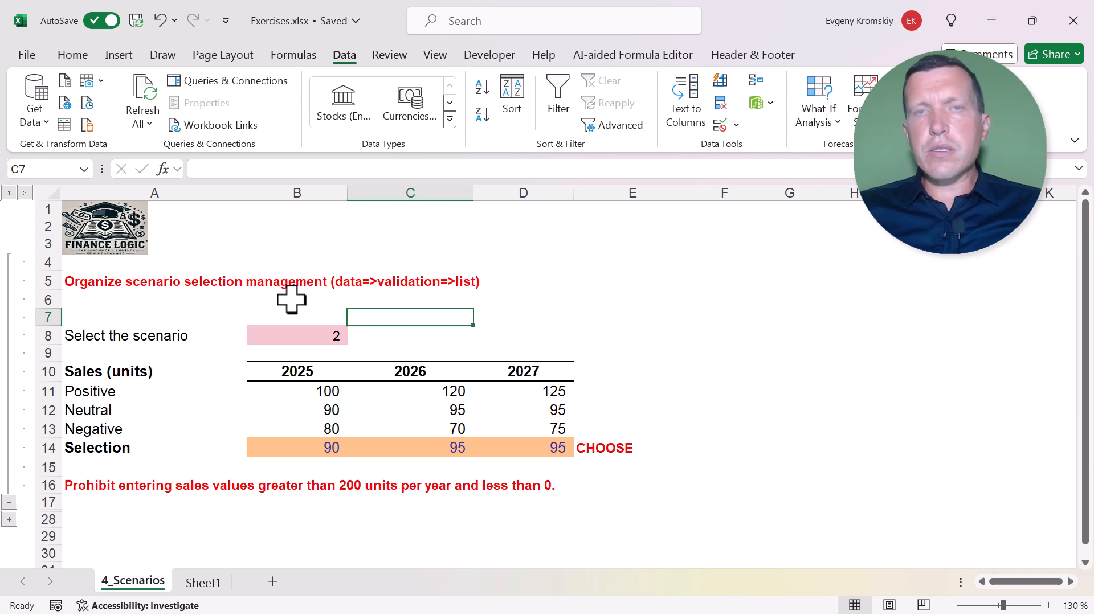
pyautogui.click(299, 334)
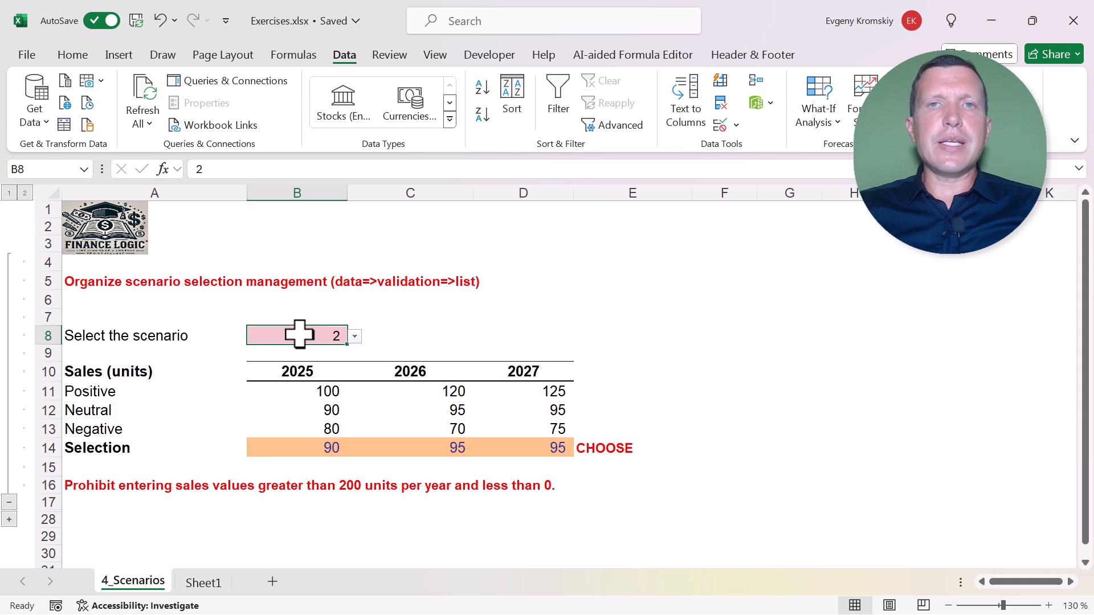
pyautogui.click(355, 337)
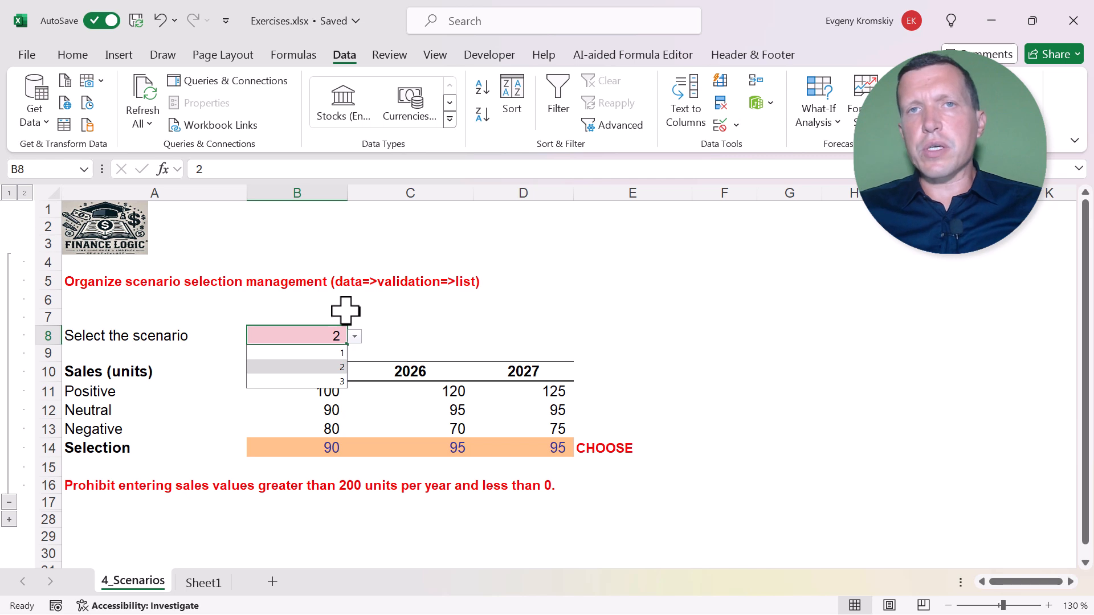
pyautogui.click(402, 317)
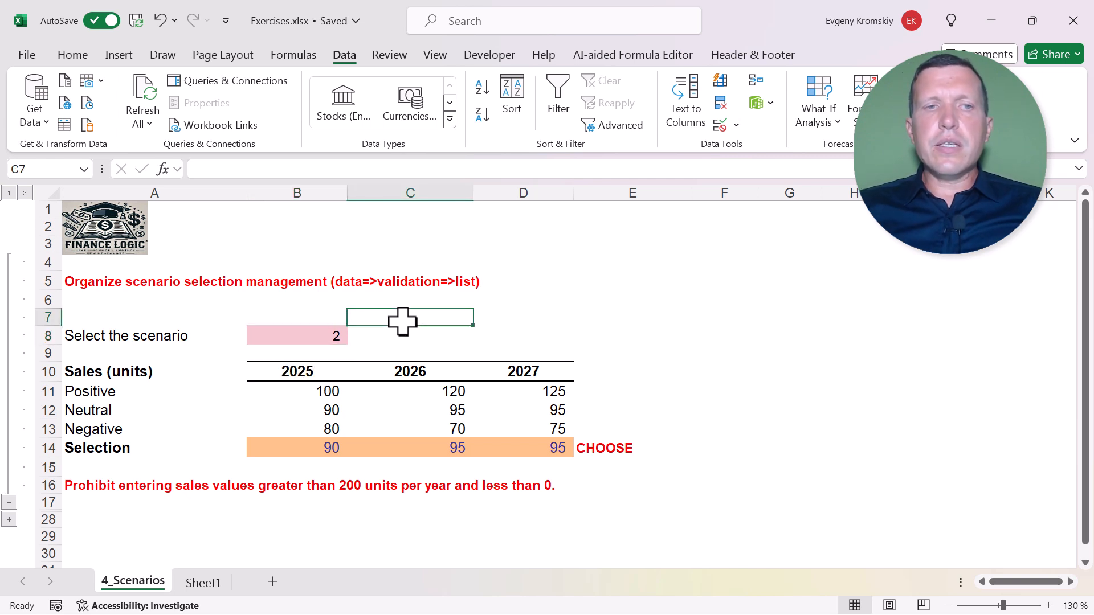
pyautogui.click(313, 336)
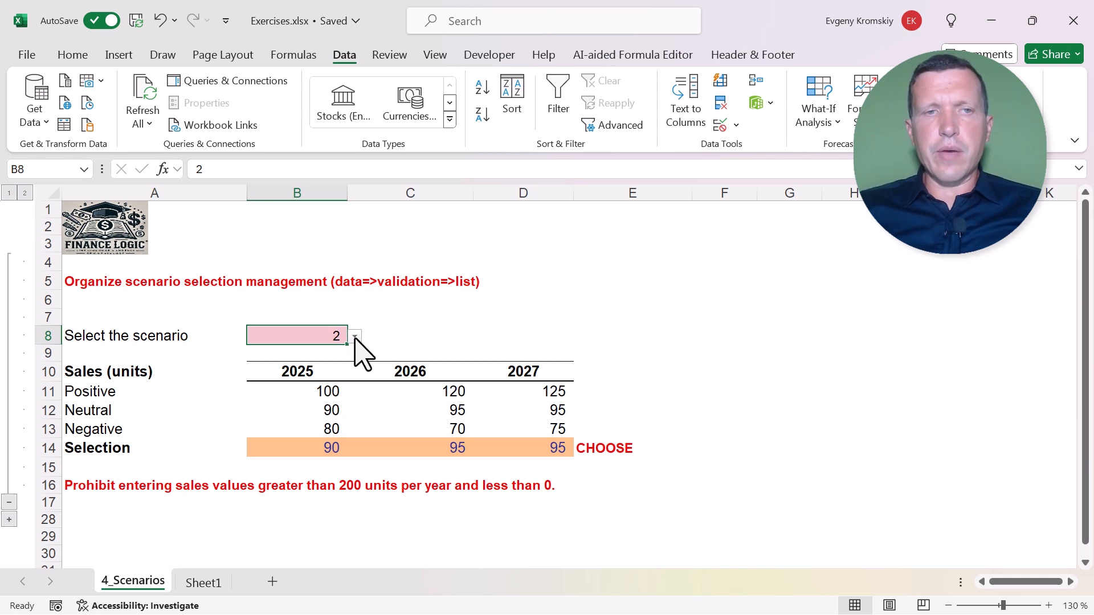
pyautogui.click(128, 335)
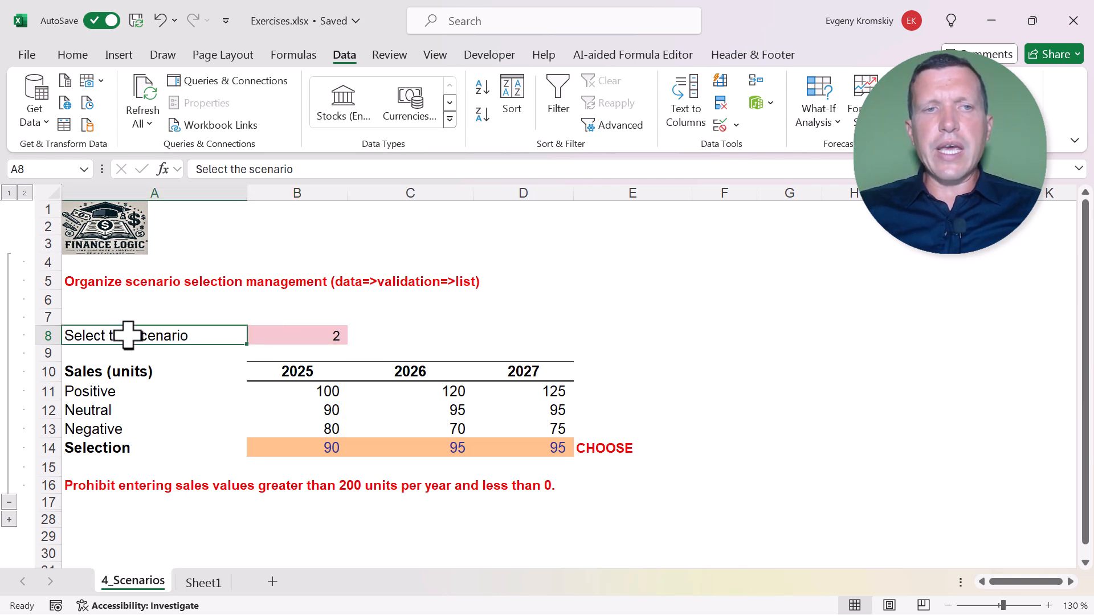
pyautogui.click(285, 335)
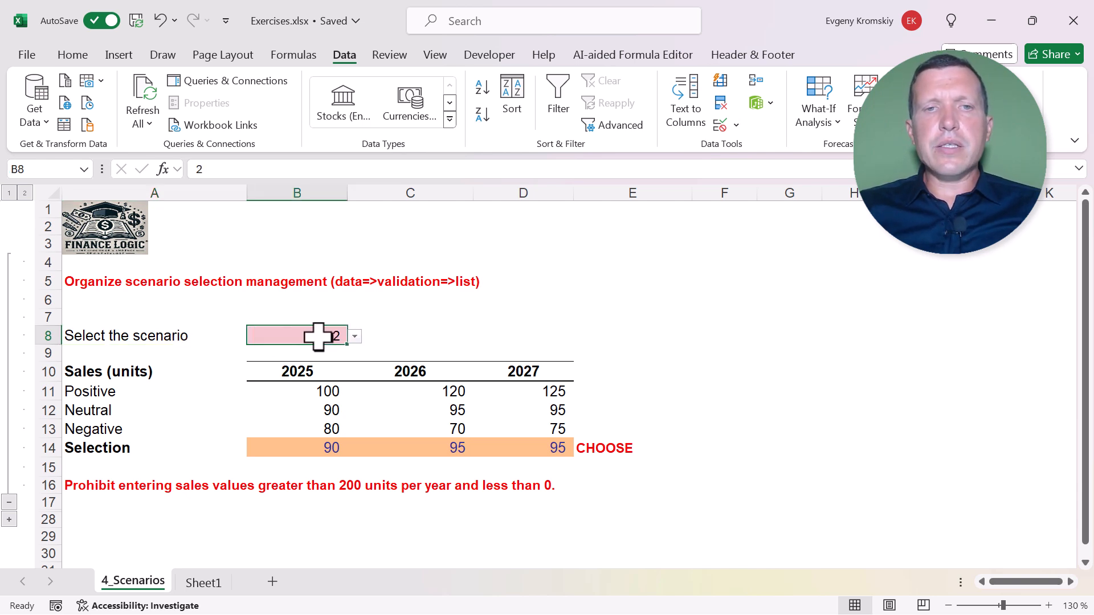
pyautogui.click(355, 337)
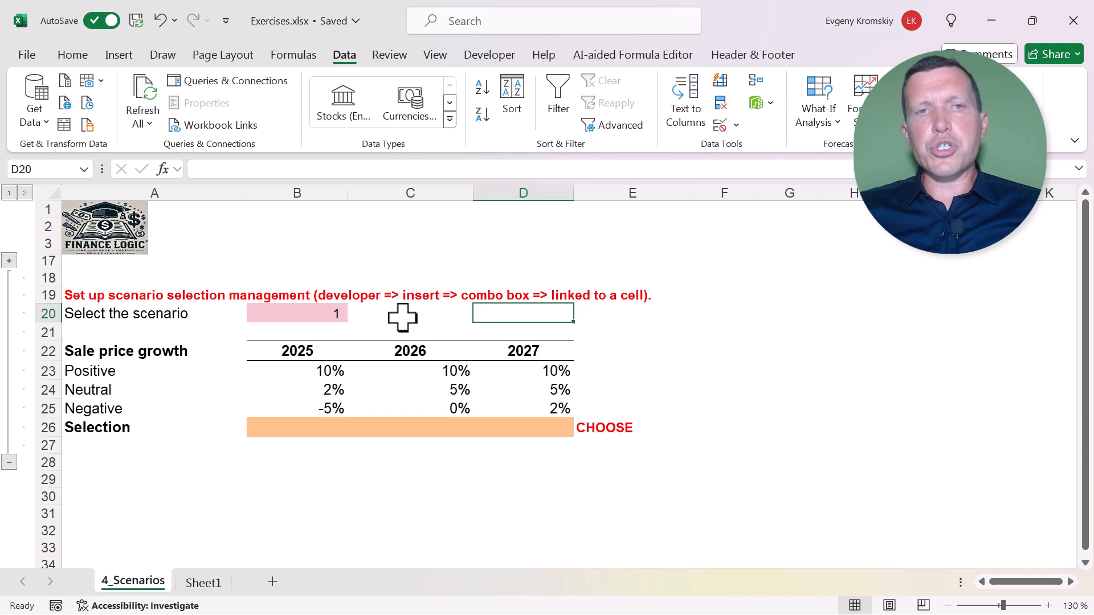
# Step: Insert a form-control combo box beside the Sale price growth table, spanning about columns F to I across rows 22 and 23
pyautogui.click(288, 319)
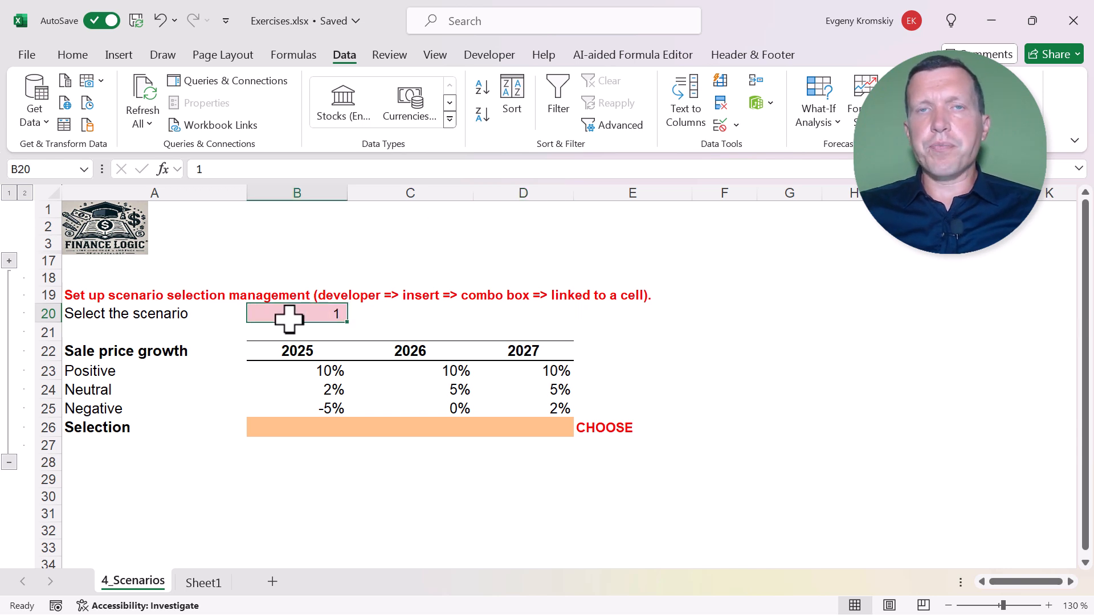
pyautogui.click(494, 55)
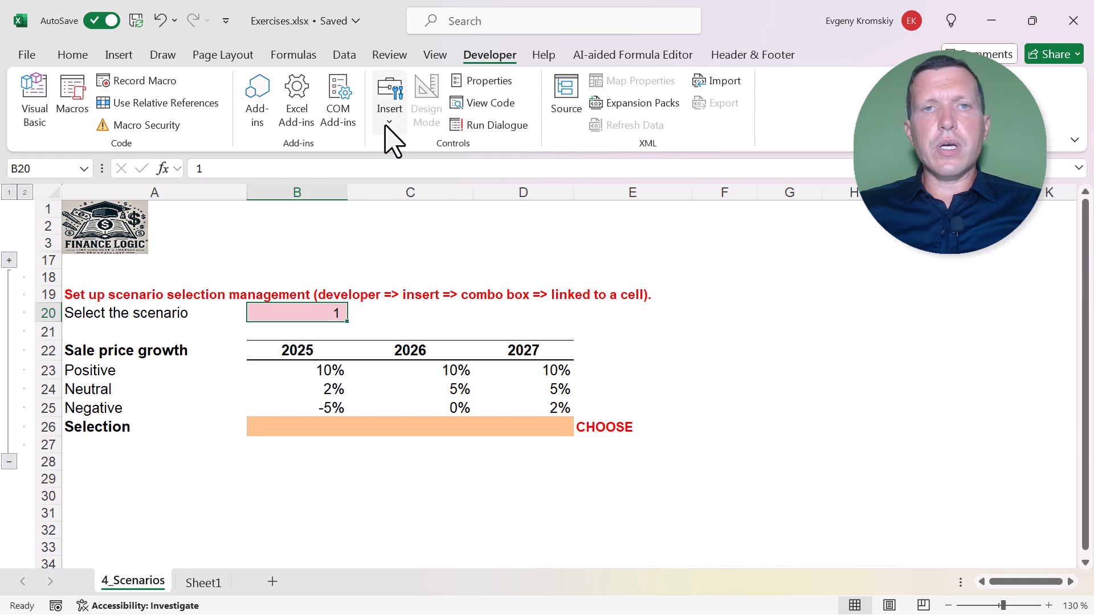
pyautogui.click(389, 140)
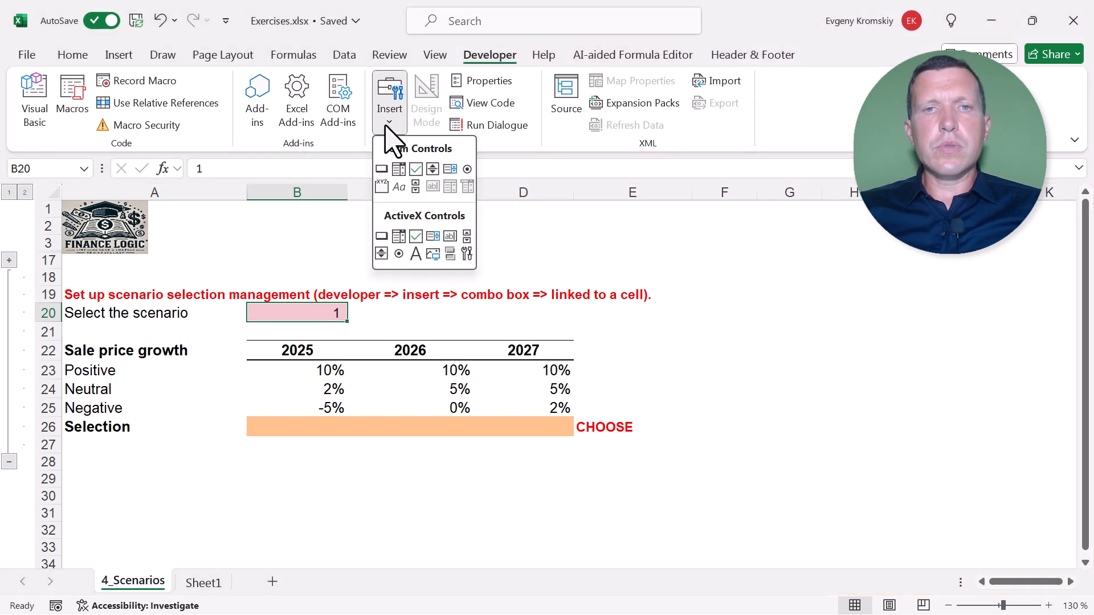
pyautogui.click(399, 169)
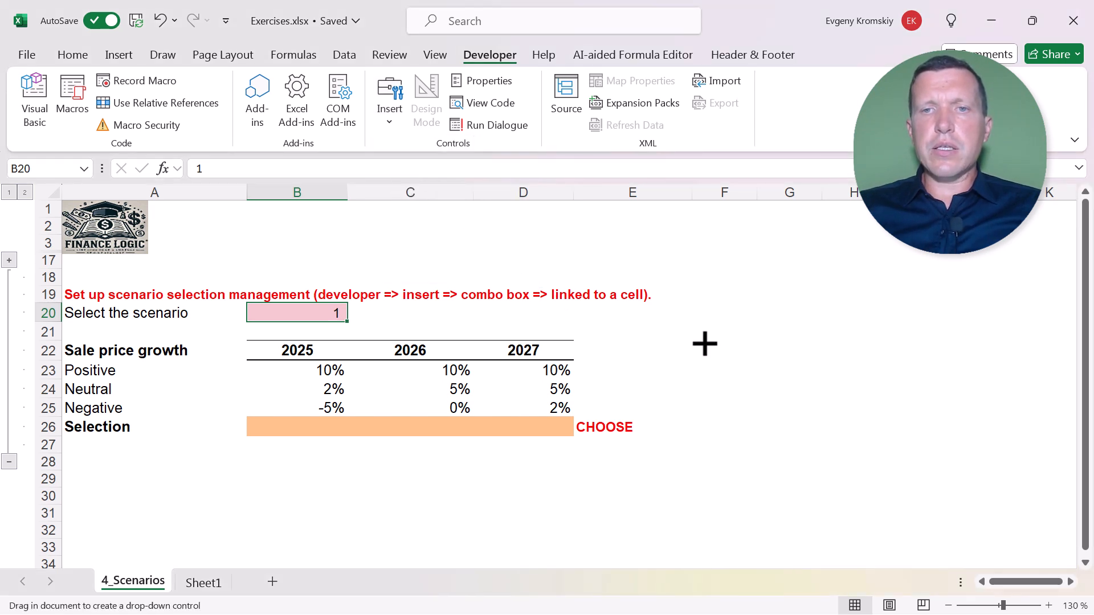
pyautogui.moveTo(705, 343); pyautogui.dragTo(955, 385)
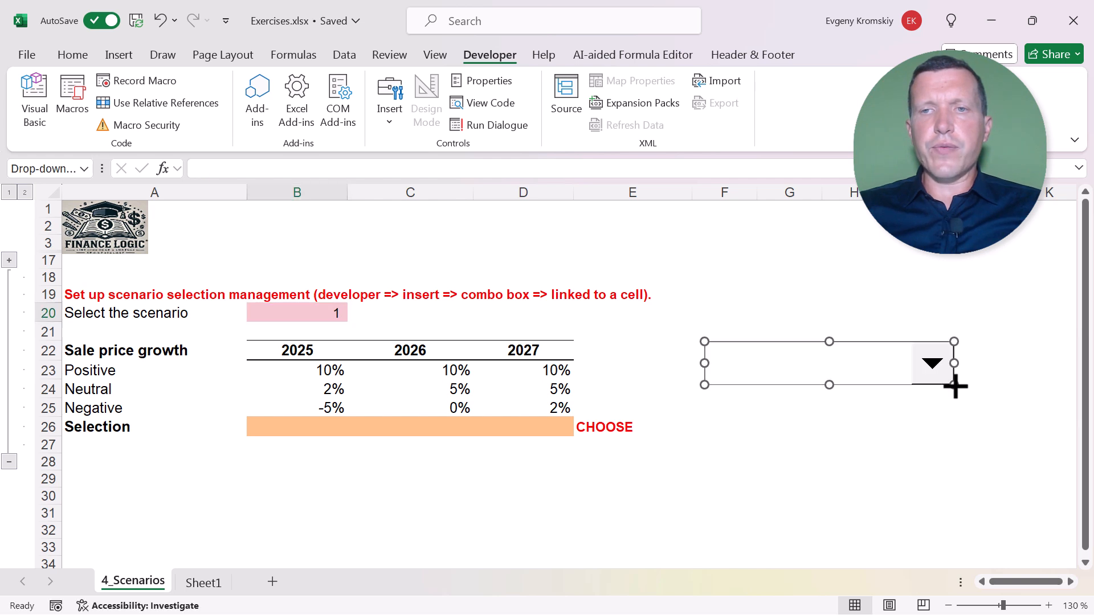
pyautogui.click(909, 415)
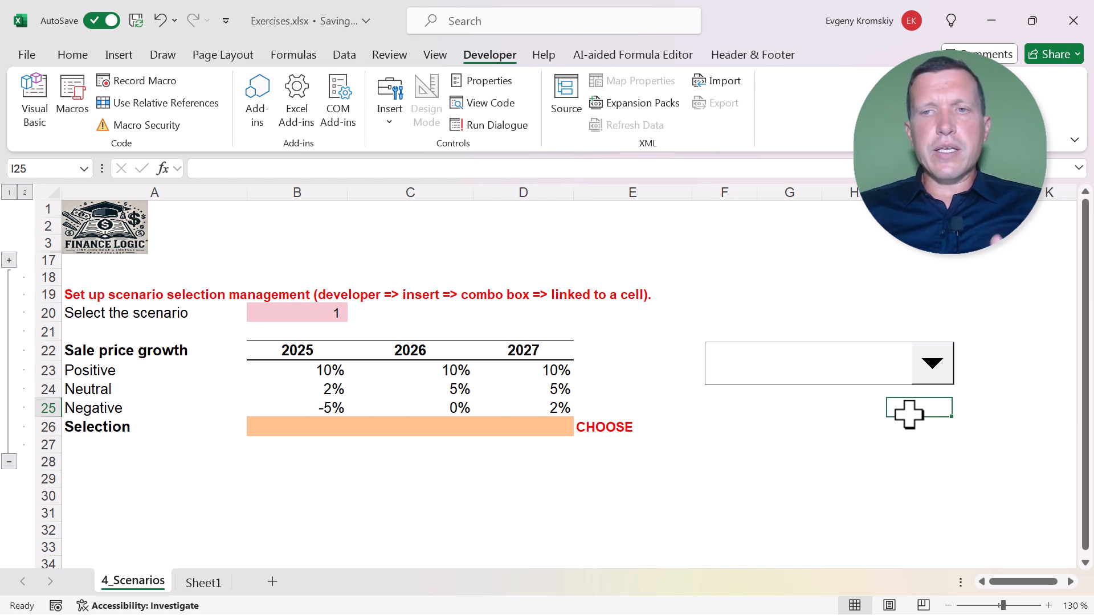
# Step: Open the new combo box's list to check its entries, and close it without selecting anything
pyautogui.click(928, 369)
pyautogui.click(928, 367)
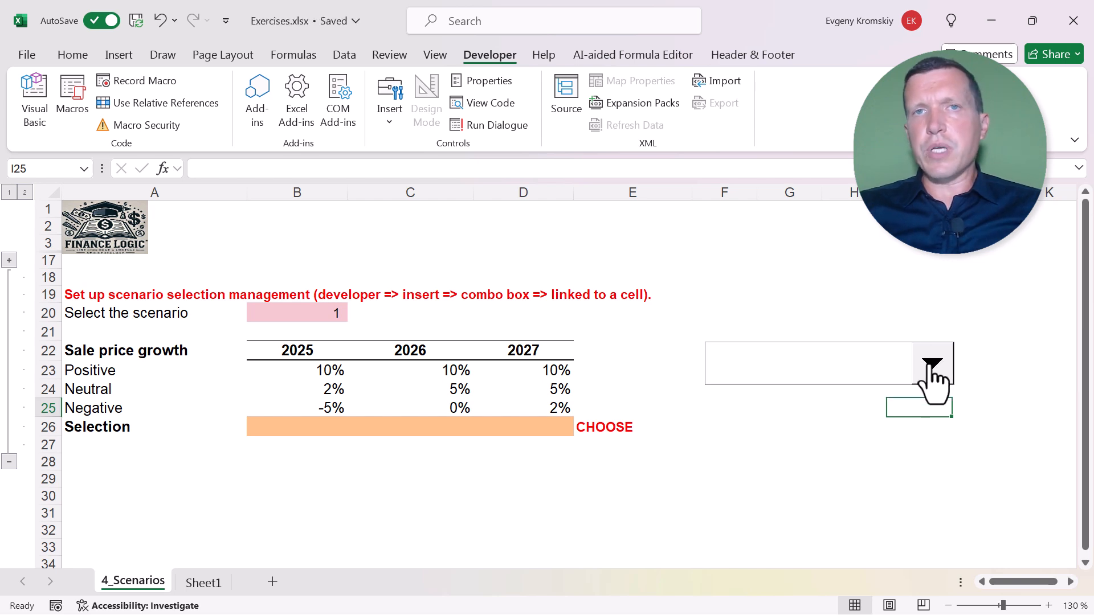
pyautogui.click(929, 367)
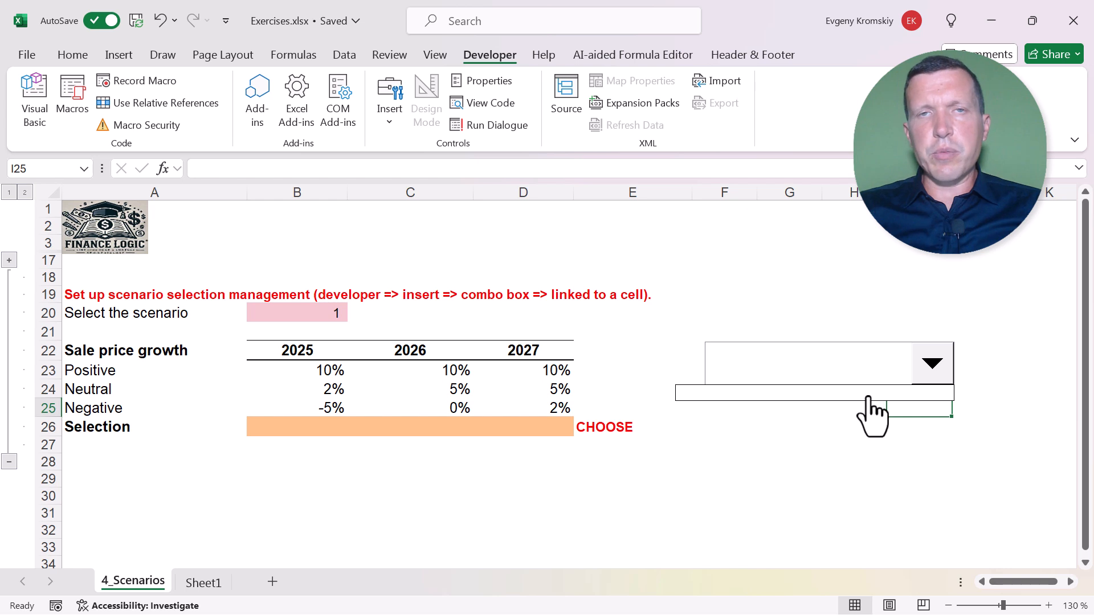
pyautogui.click(910, 417)
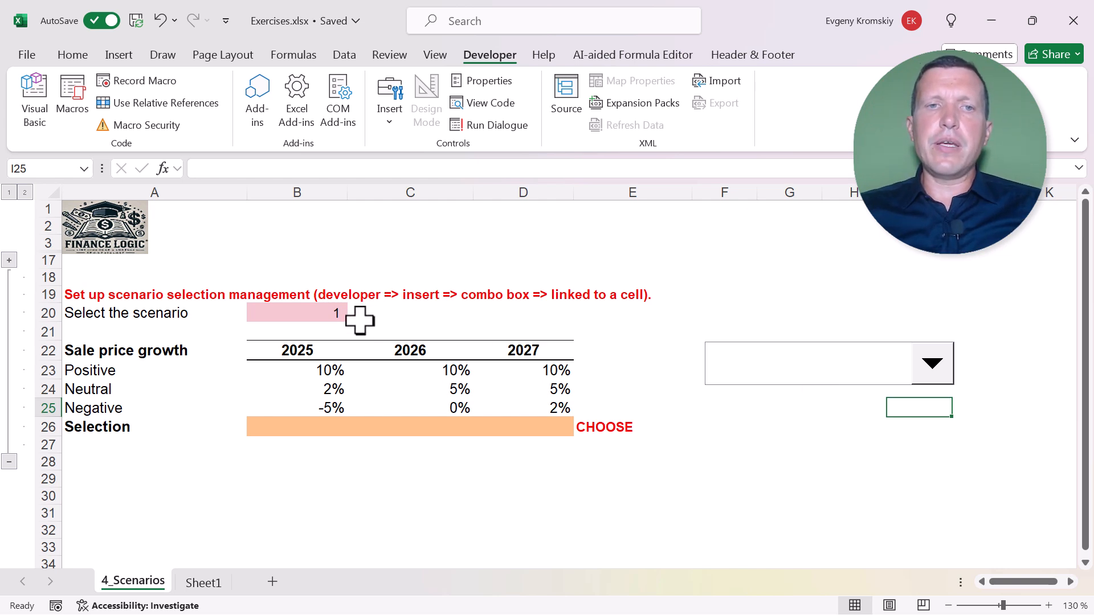
# Step: Set the combo box's input range to the scenario names in $A$23:$A$25 through Format Control
pyautogui.rightClick(779, 365)
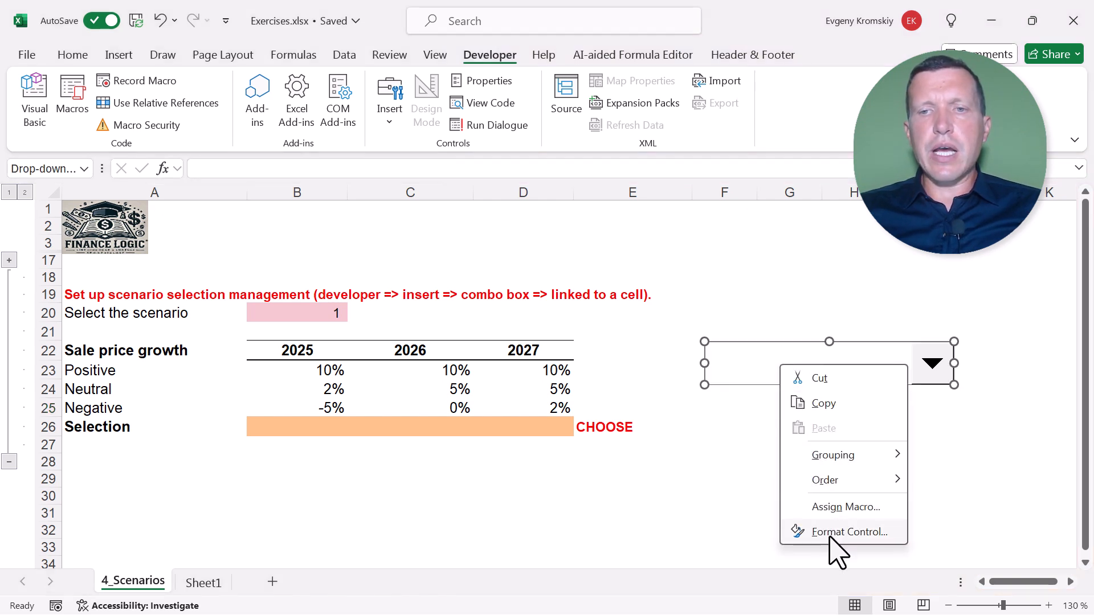
pyautogui.click(837, 535)
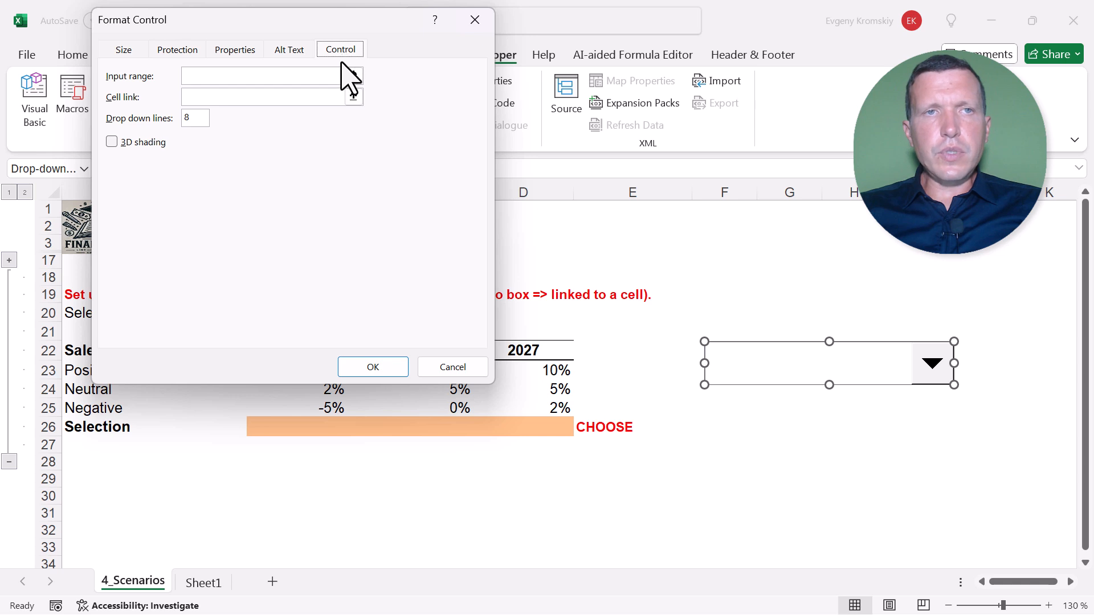
pyautogui.click(206, 77)
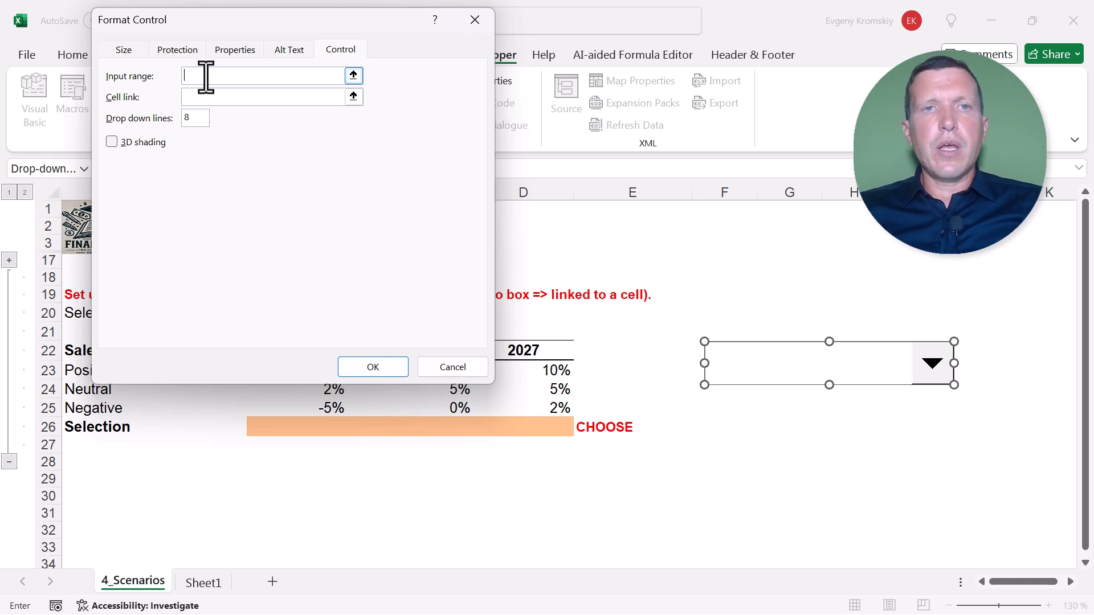
pyautogui.click(354, 76)
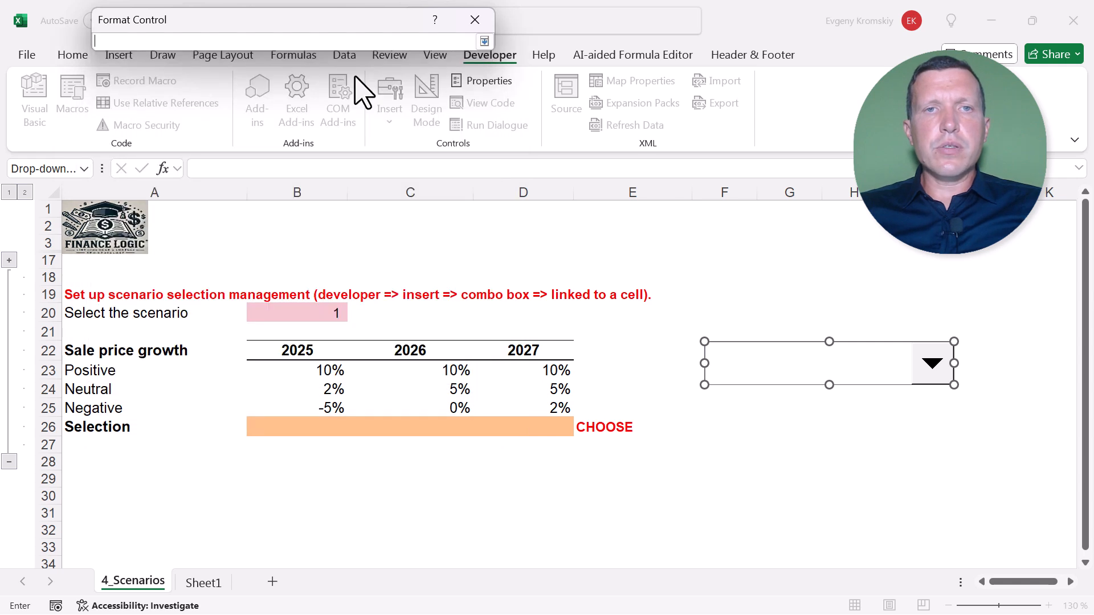
pyautogui.moveTo(118, 368); pyautogui.dragTo(97, 408)
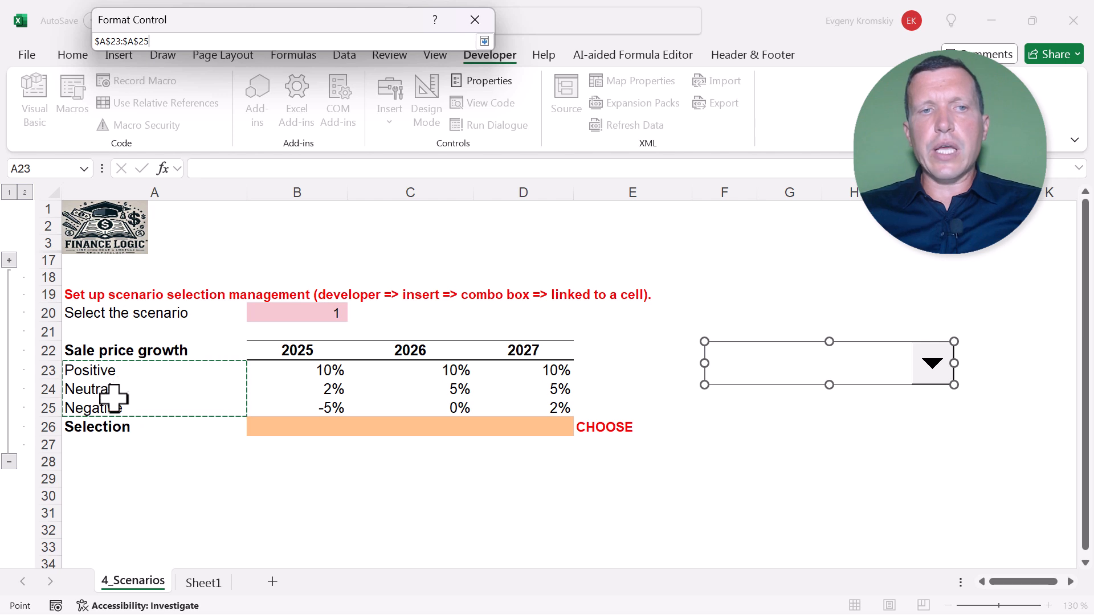
pyautogui.click(484, 41)
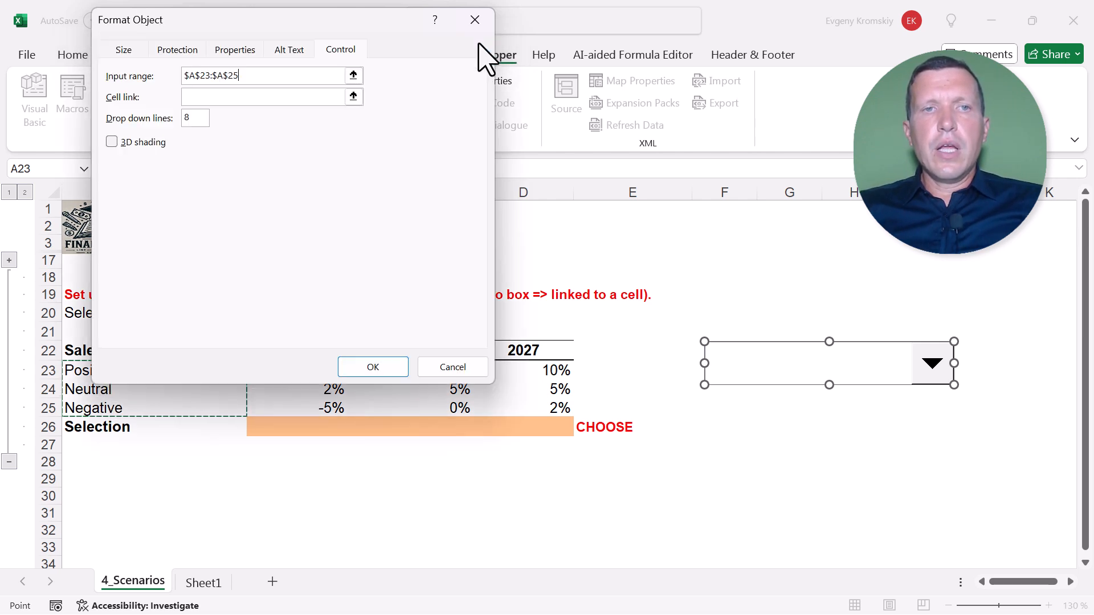
# Step: Link the combo box to cell $B$20, set 3 drop-down lines with 3D shading, and apply the control settings
pyautogui.click(203, 97)
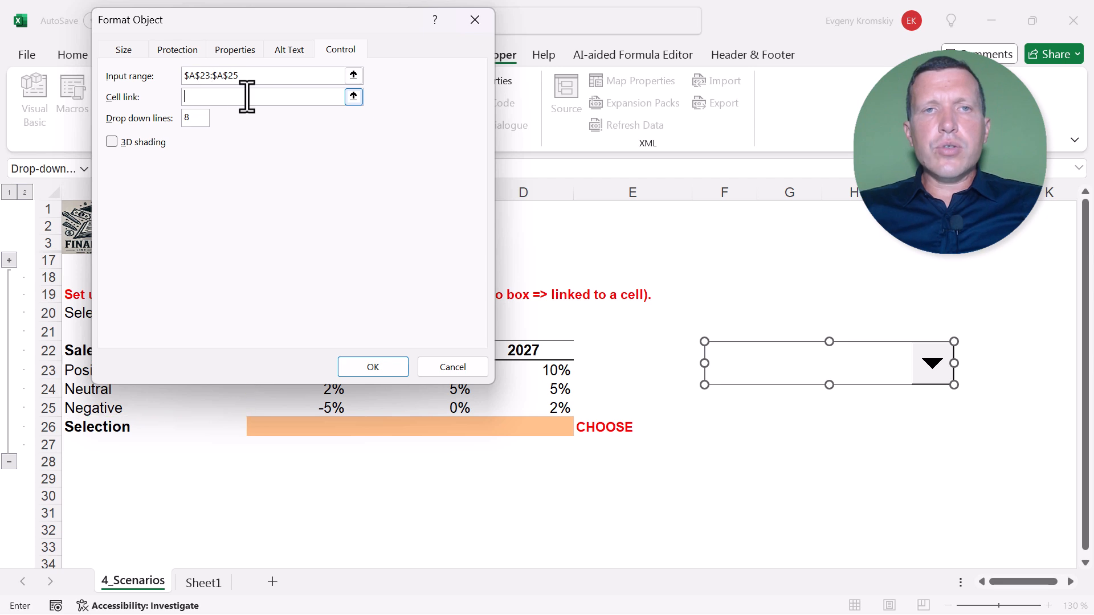
pyautogui.click(353, 97)
pyautogui.click(295, 311)
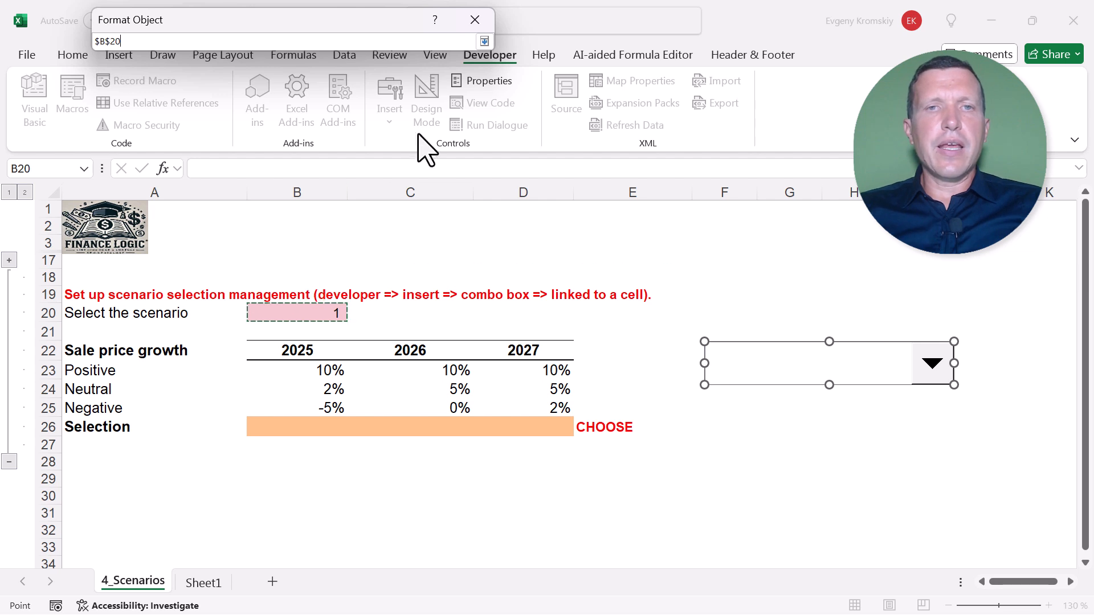
pyautogui.click(485, 41)
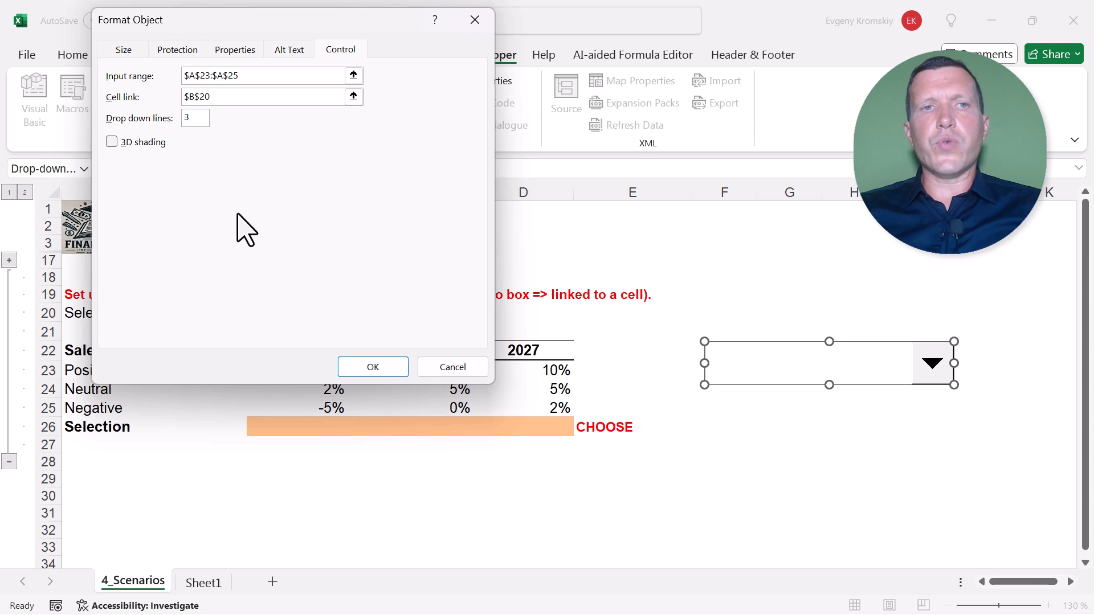
pyautogui.click(112, 141)
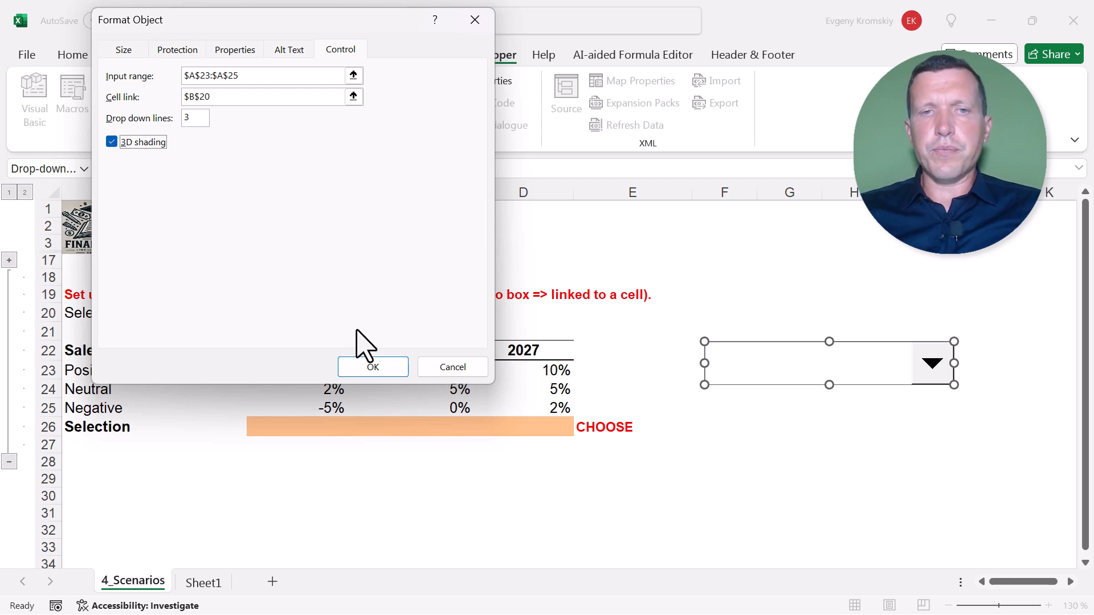
pyautogui.click(381, 370)
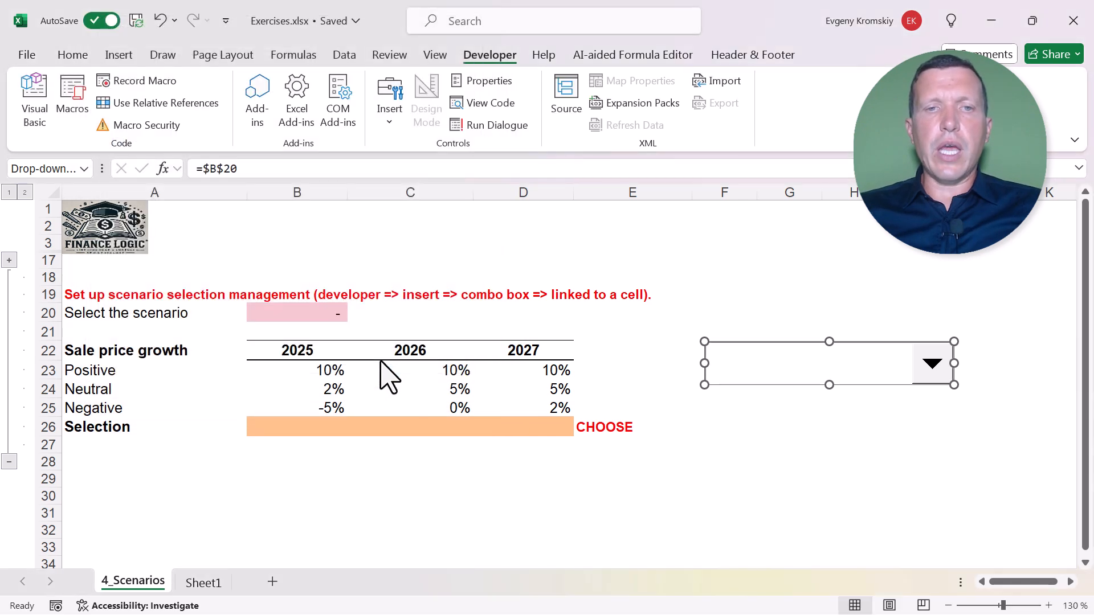
pyautogui.click(815, 425)
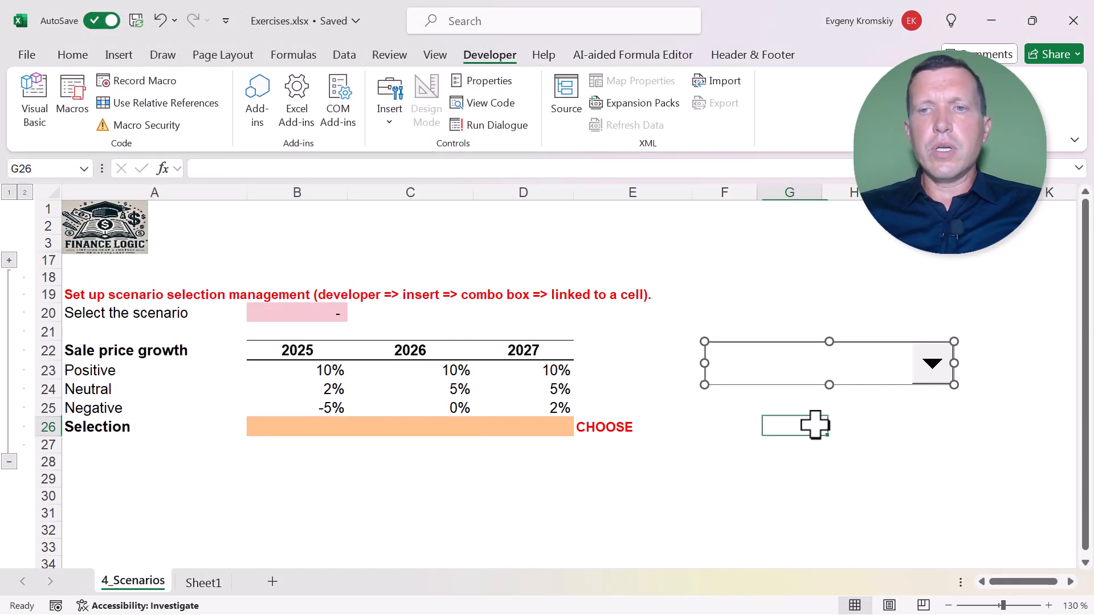
# Step: Test the combo box by selecting Positive, Neutral and Negative in turn, checking linked cell B20
pyautogui.click(933, 379)
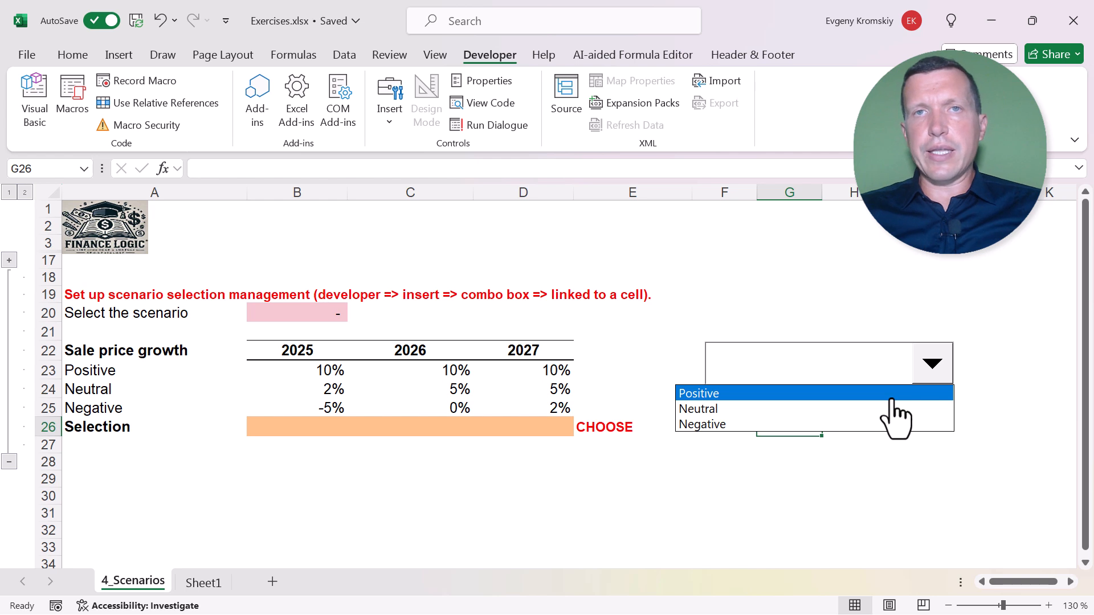
pyautogui.click(859, 394)
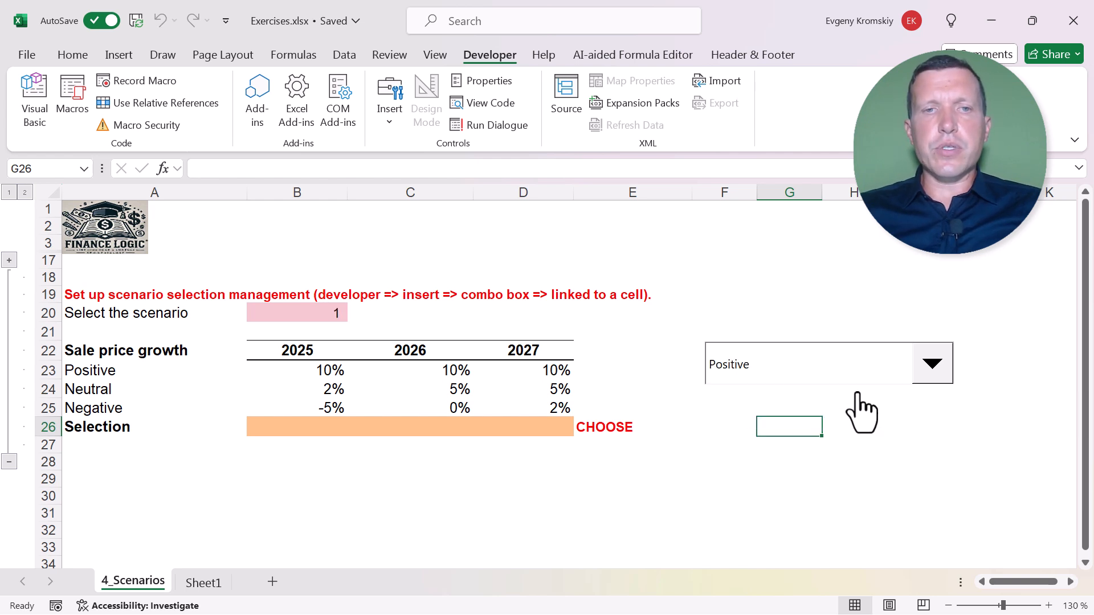
pyautogui.click(298, 312)
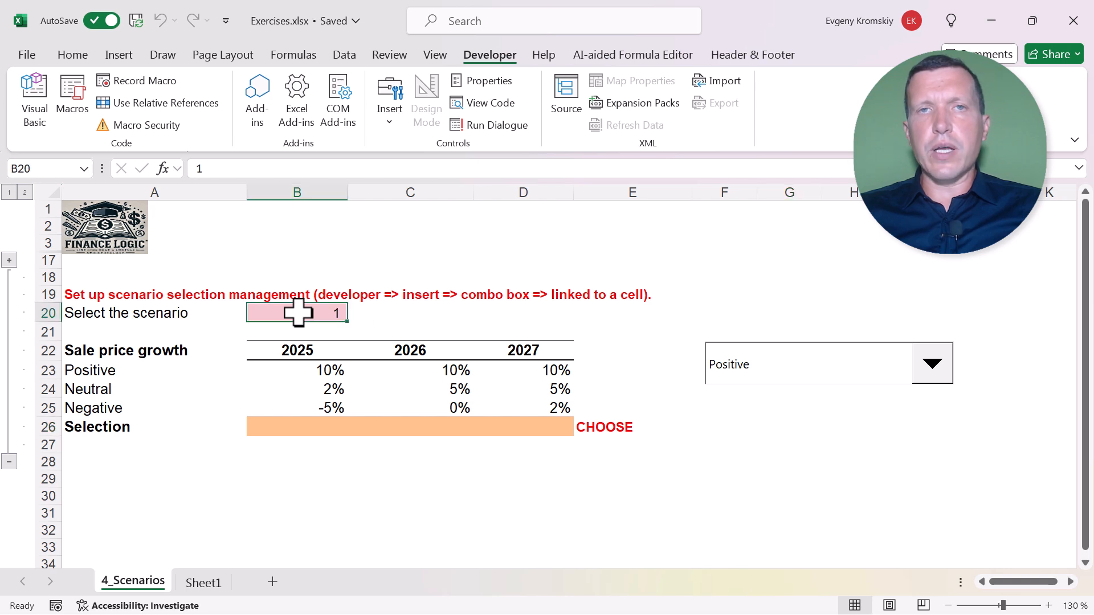
pyautogui.click(931, 366)
pyautogui.click(870, 408)
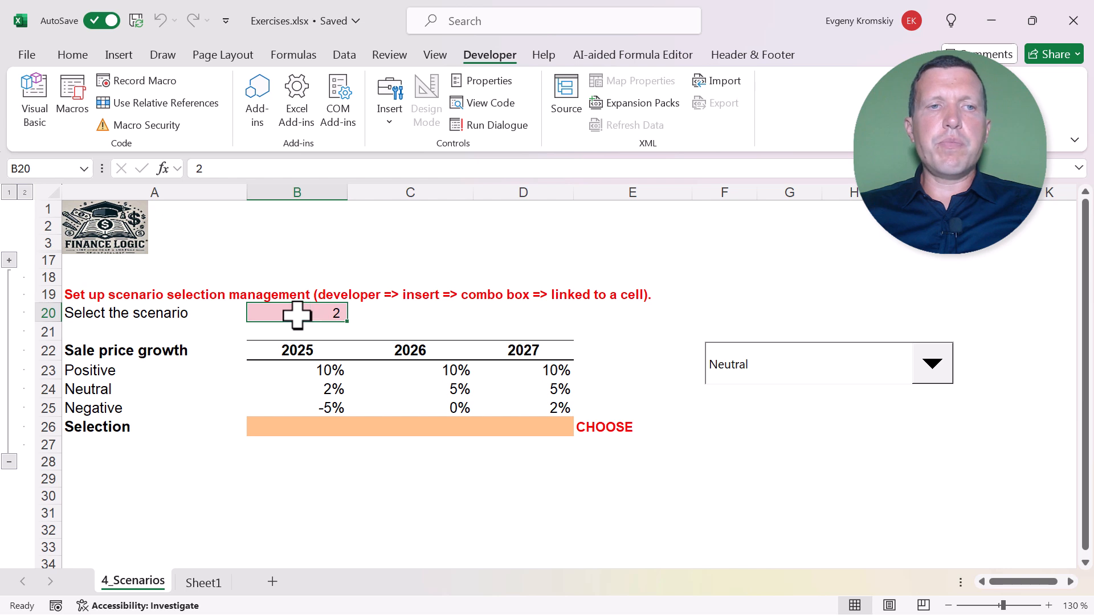
pyautogui.click(931, 367)
pyautogui.click(810, 425)
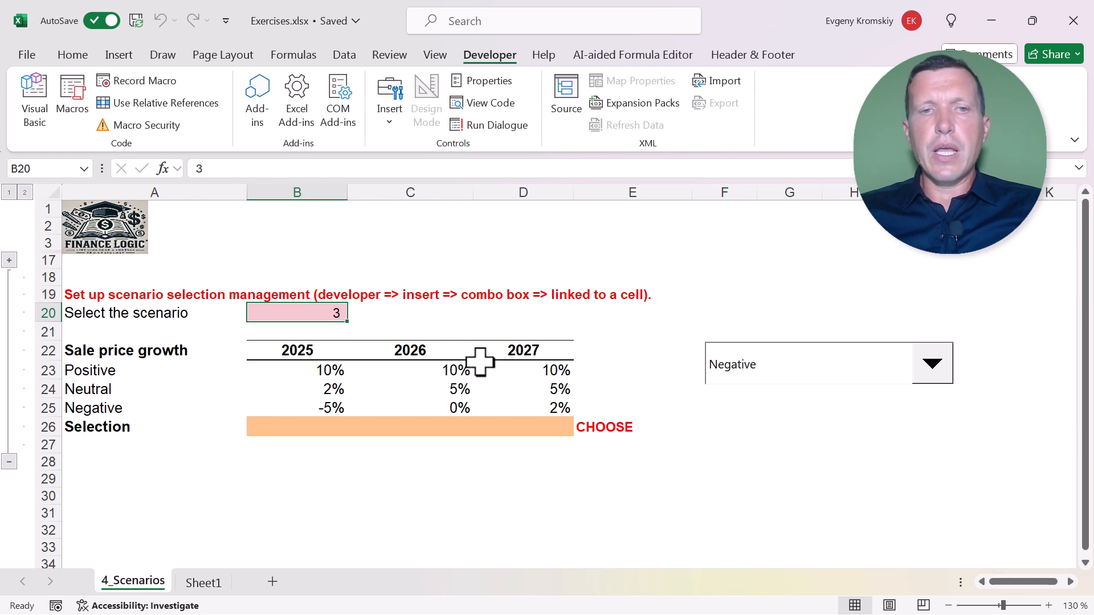
# Step: Start a CHOOSE formula in cell B26 with the absolute reference $B$20 as its index number
pyautogui.click(305, 428)
pyautogui.write('=choose(')
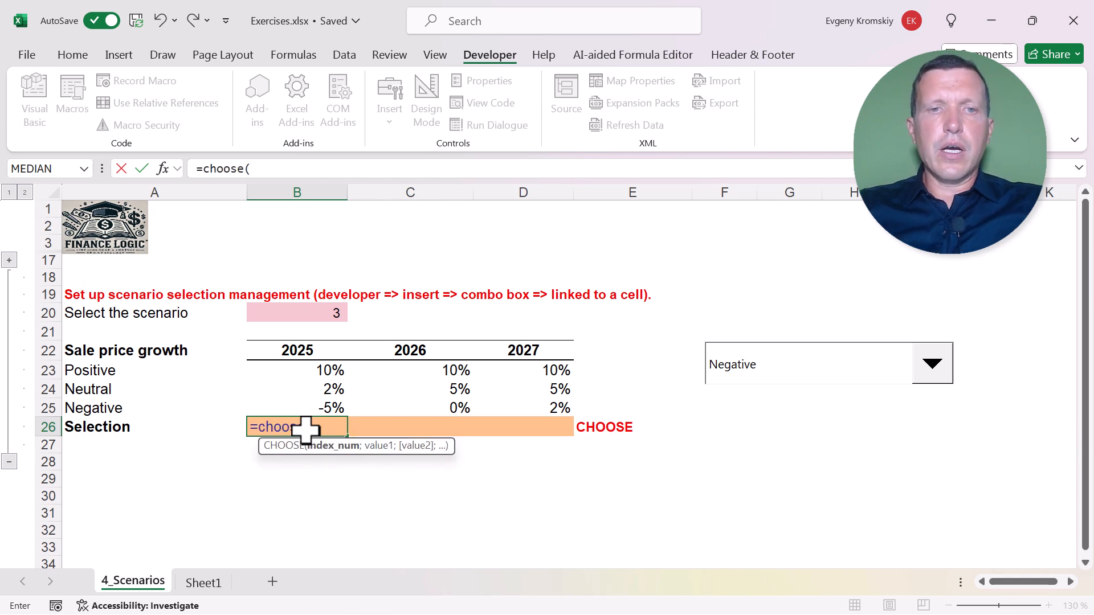
pyautogui.click(302, 314)
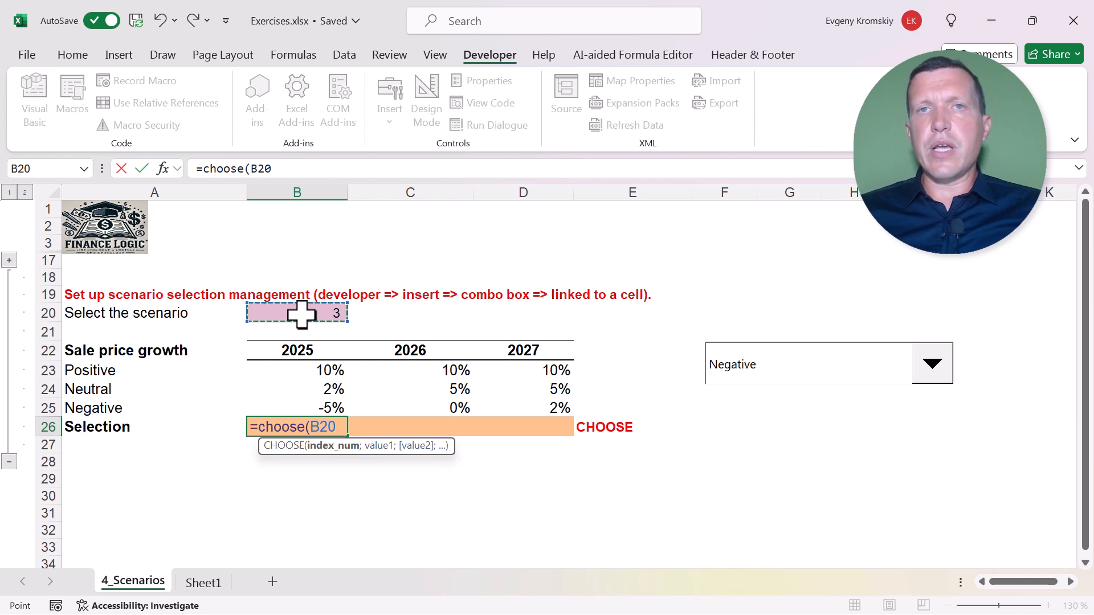
pyautogui.press('BackSpace')
pyautogui.press('BackSpace')
pyautogui.press('BackSpace')
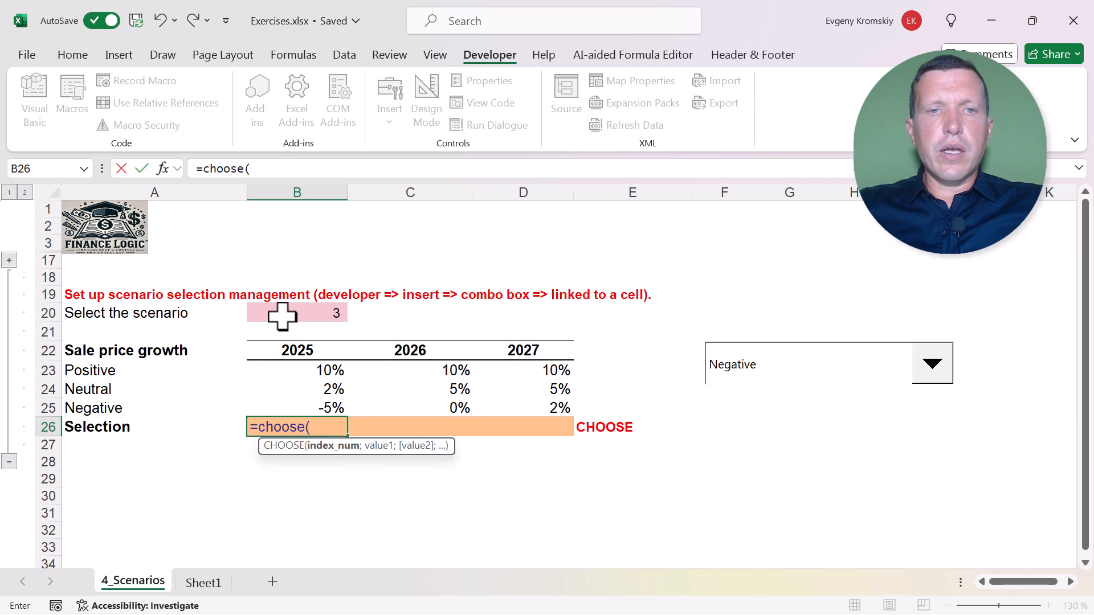
pyautogui.click(283, 316)
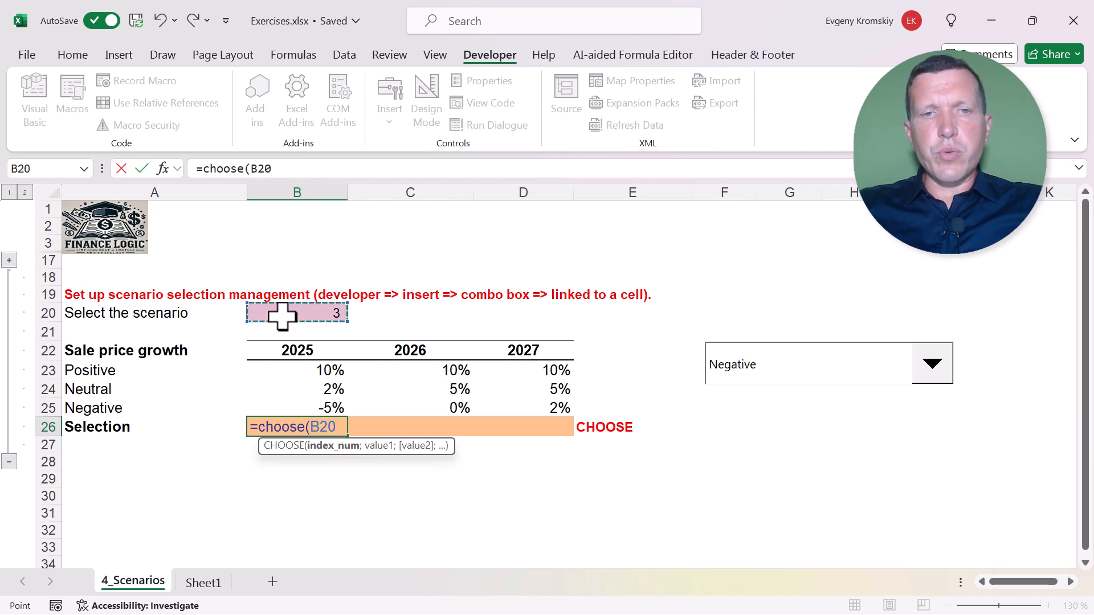
pyautogui.press('F4')
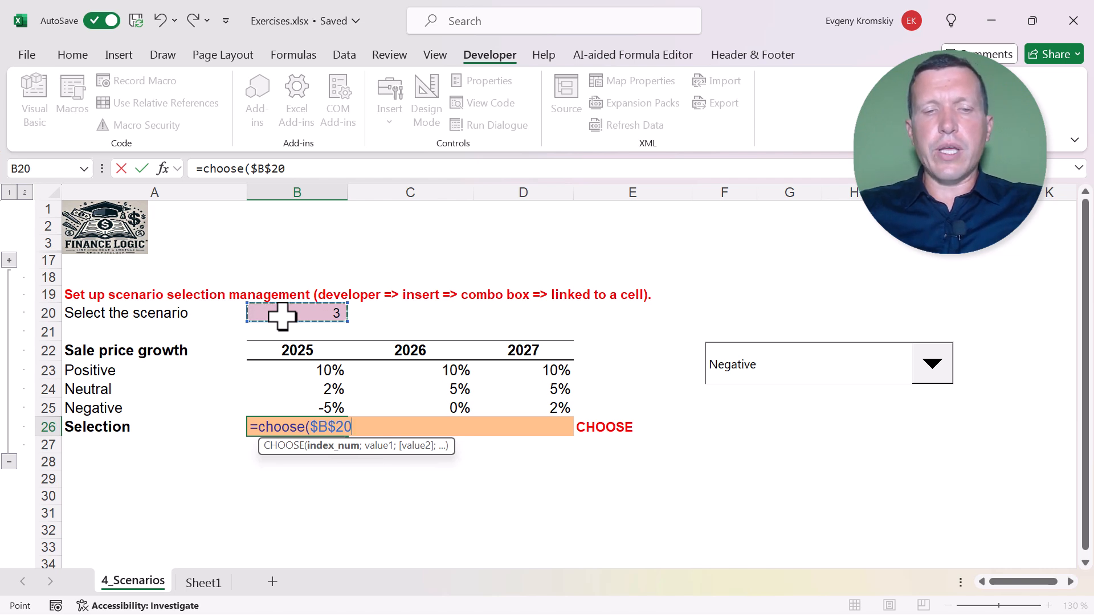
pyautogui.write(';')
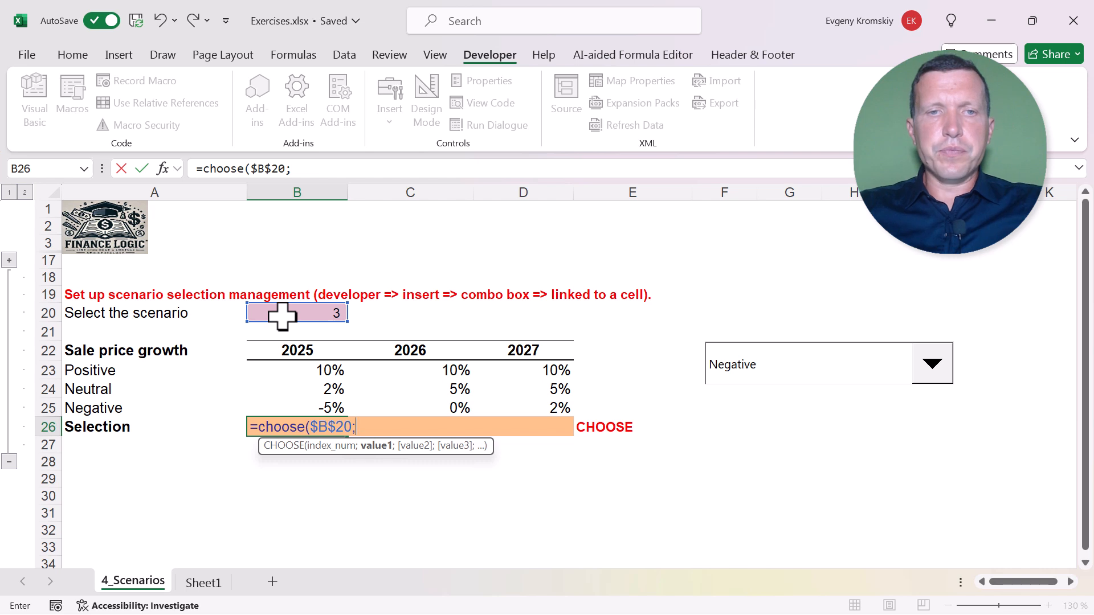
# Step: Complete the CHOOSE formula with B23, B24 and B25 as its three values and enter it
pyautogui.click(296, 369)
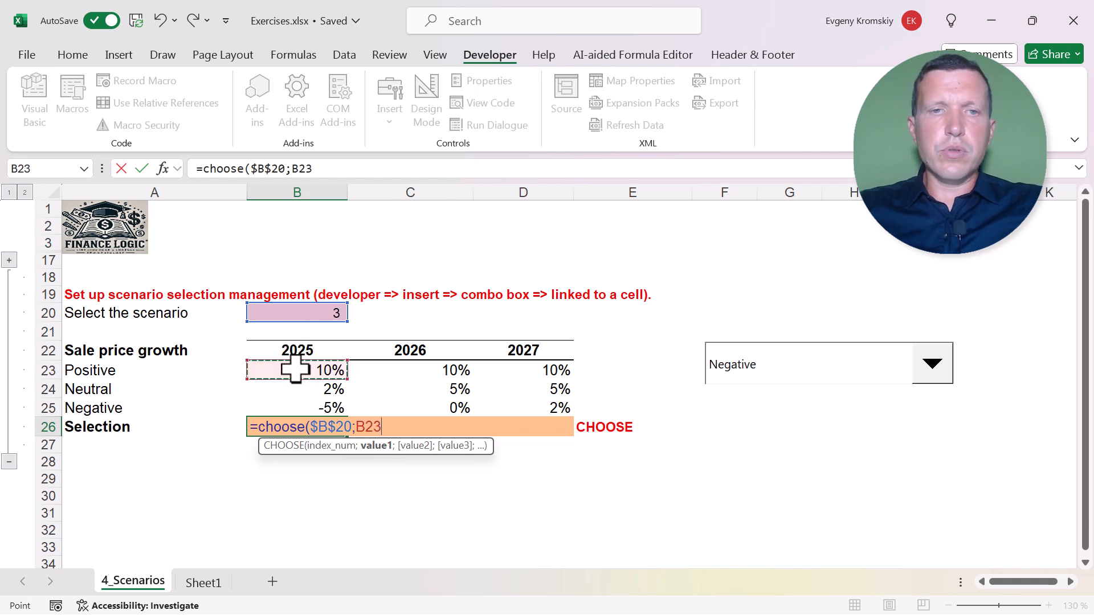
pyautogui.write(';')
pyautogui.click(295, 393)
pyautogui.write(';')
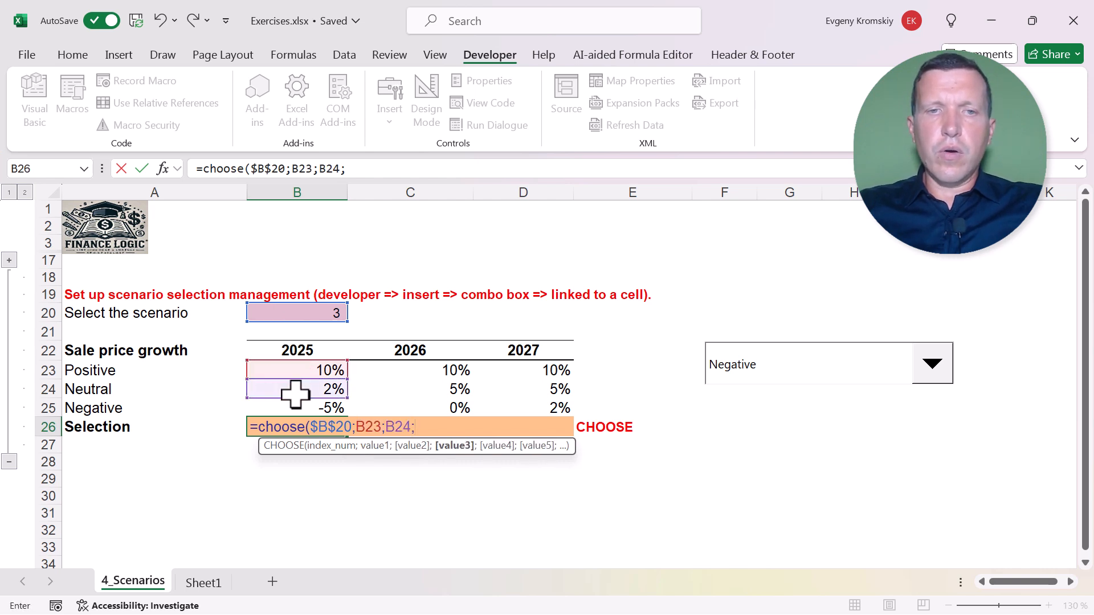
pyautogui.click(295, 405)
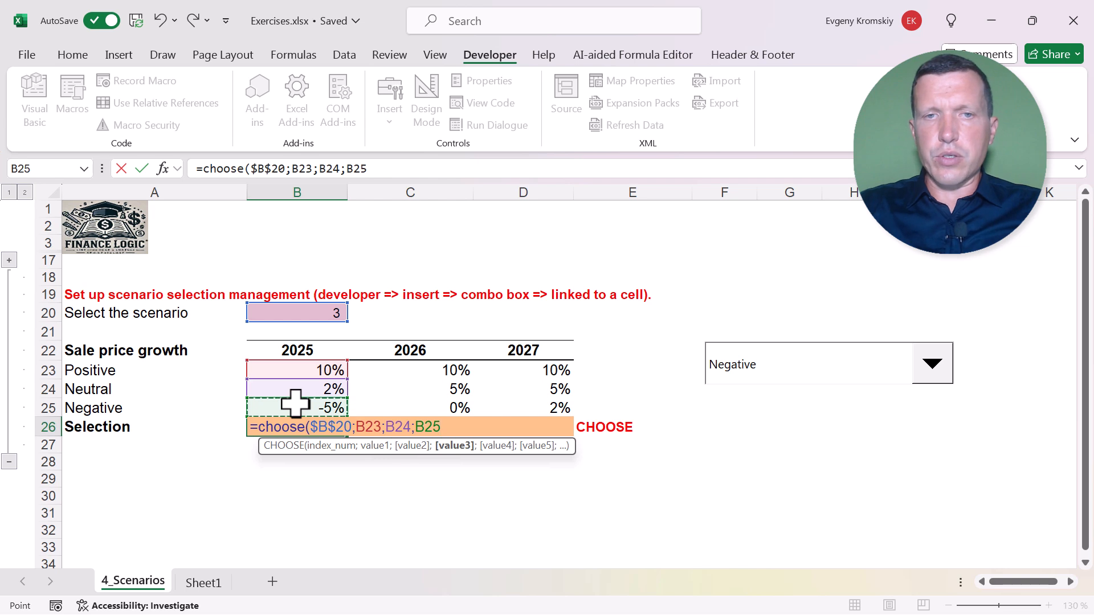
pyautogui.write(')')
pyautogui.press('Return')
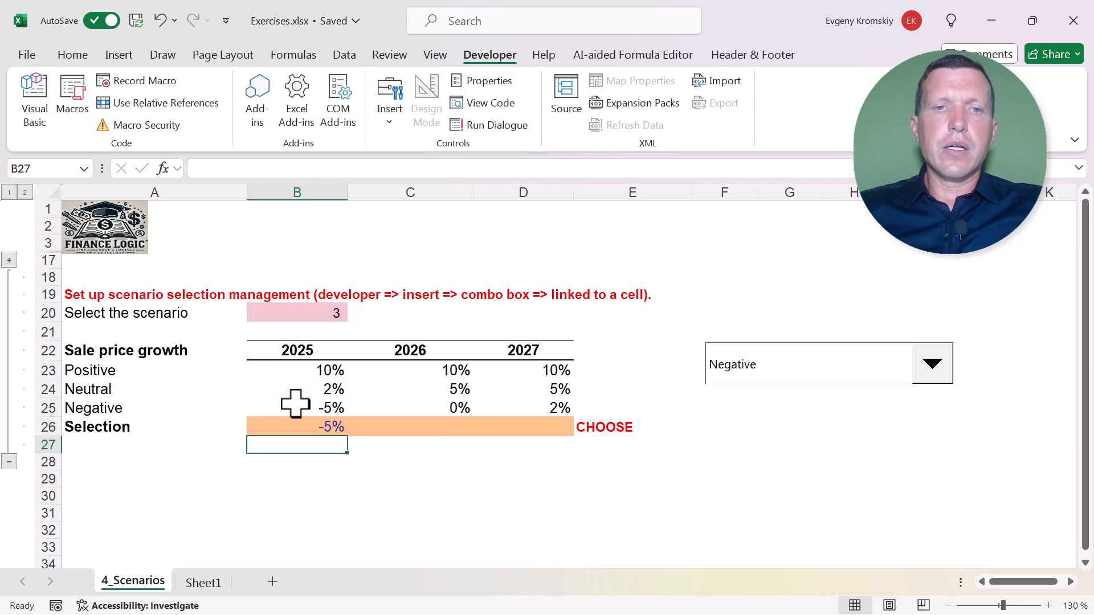
# Step: Copy the CHOOSE formula from B26 across the Selection row to C26 and D26
pyautogui.press('Up')
pyautogui.hotkey('ctrl', 'c')
pyautogui.hotkey('shift', 'Right')
pyautogui.hotkey('shift', 'Right')
pyautogui.hotkey('ctrl', 'v')
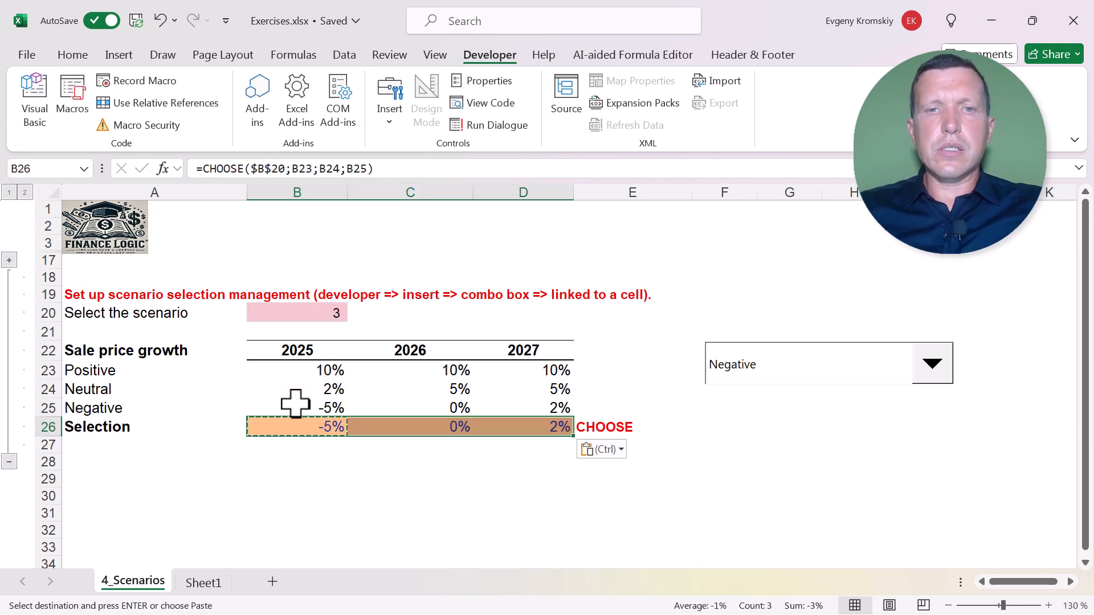
# Step: Review the copied formula in D26 and switch the combo box to Neutral to test the Selection row
pyautogui.press('Right')
pyautogui.press('Right')
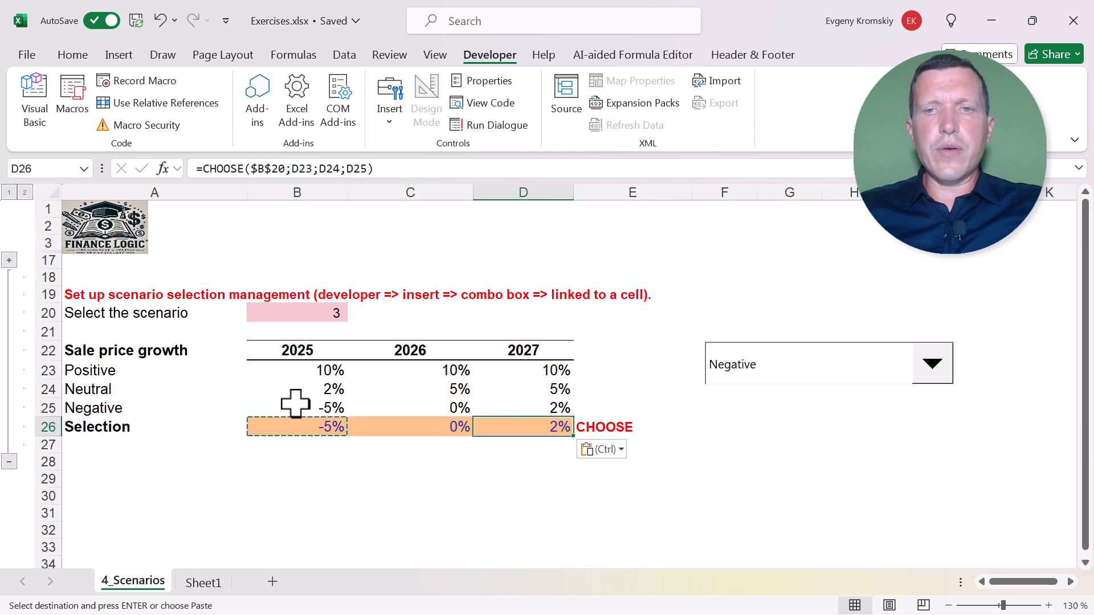
pyautogui.click(930, 376)
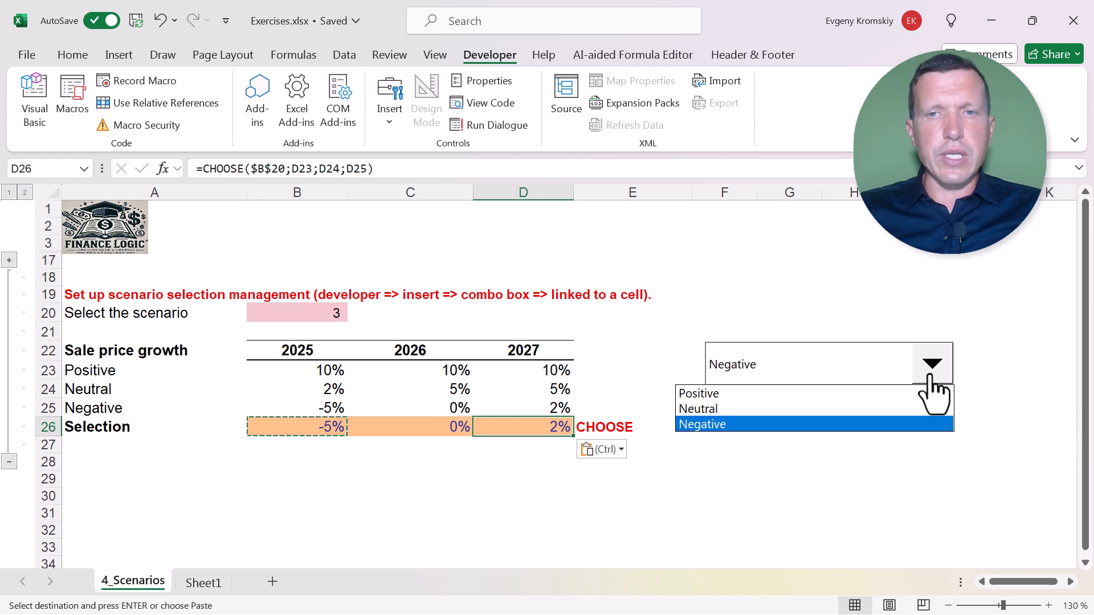
pyautogui.click(809, 410)
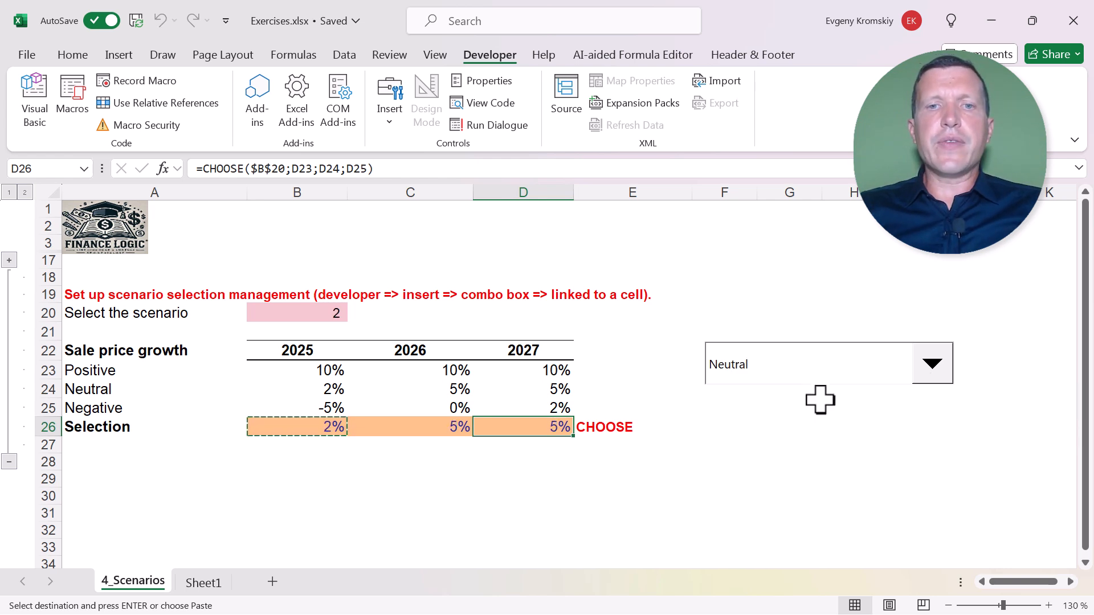
# Step: Duplicate the combo box and place the copy below the original, at about rows 26 to 27, leaving neither selected
pyautogui.rightClick(812, 371)
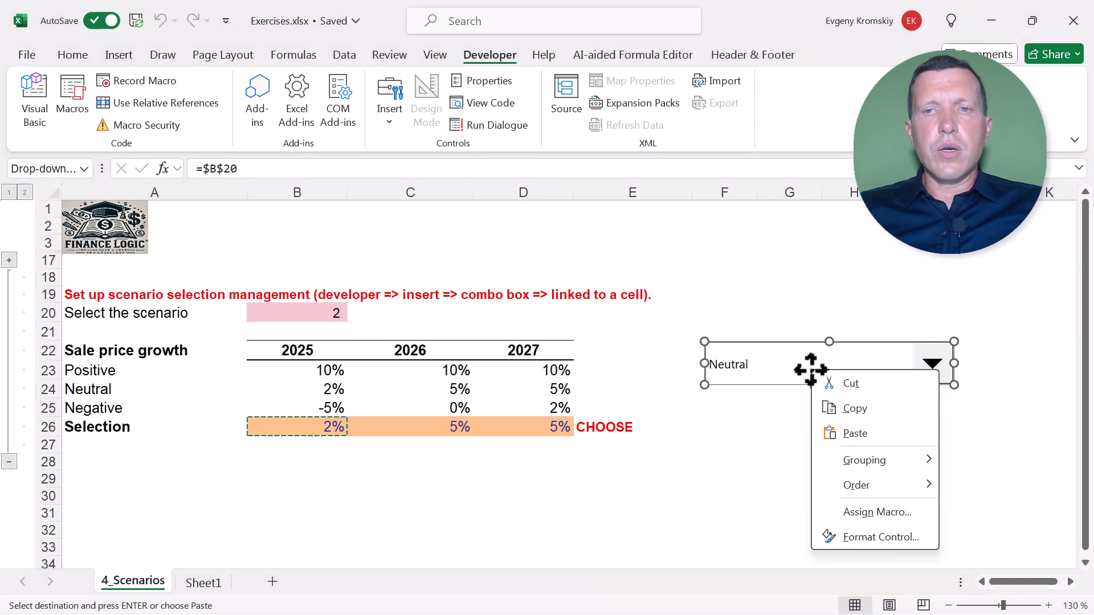
pyautogui.click(854, 409)
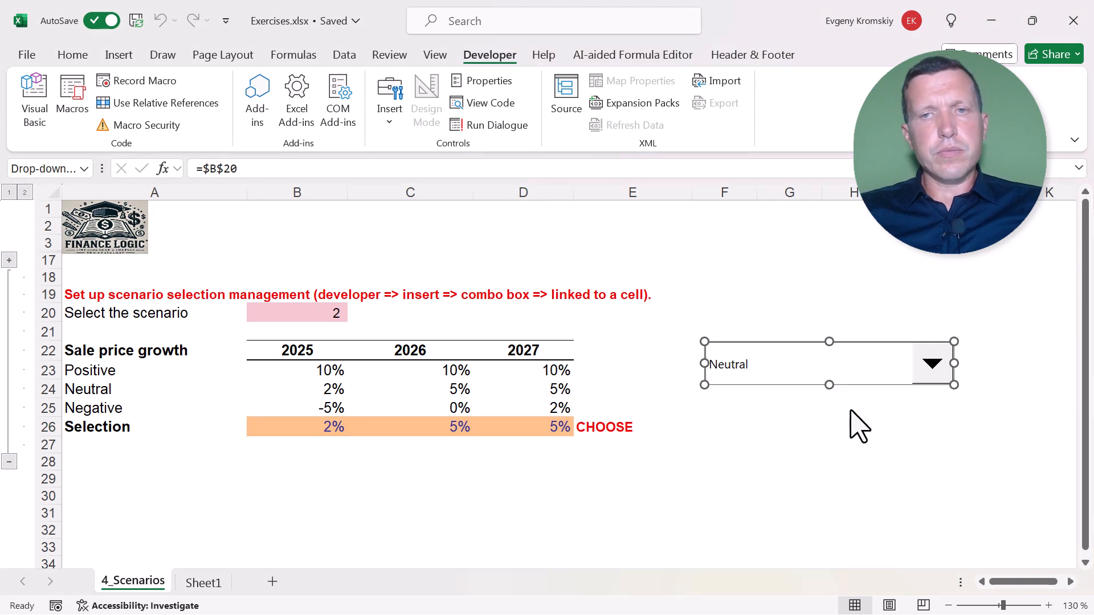
pyautogui.click(809, 430)
pyautogui.hotkey('ctrl', 'v')
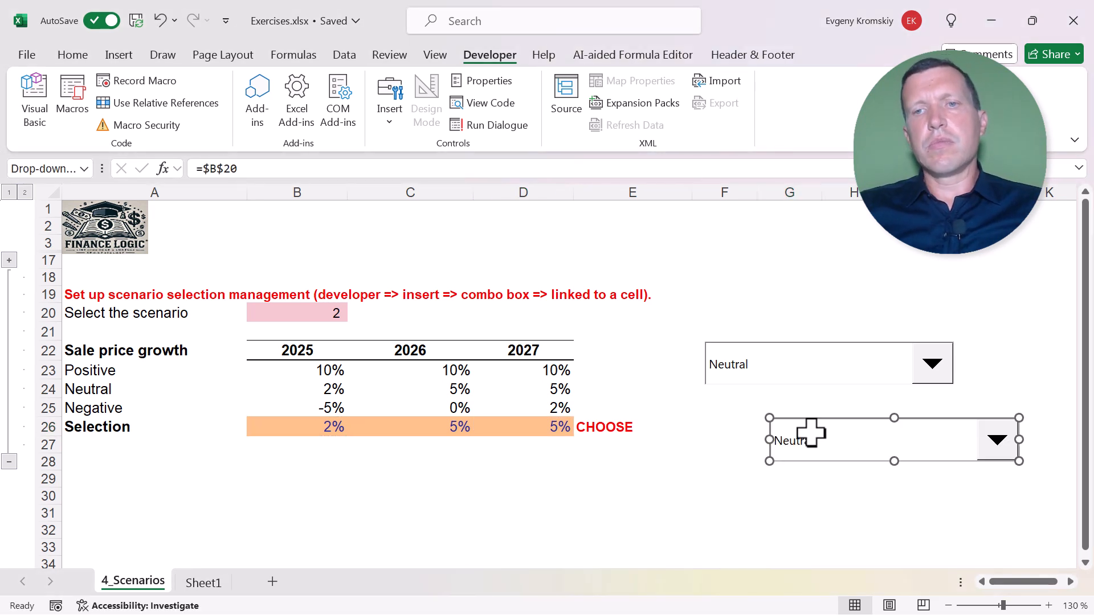
pyautogui.keyDown('ctrl'); pyautogui.click(770, 380); pyautogui.keyUp('ctrl')
pyautogui.rightClick(770, 381)
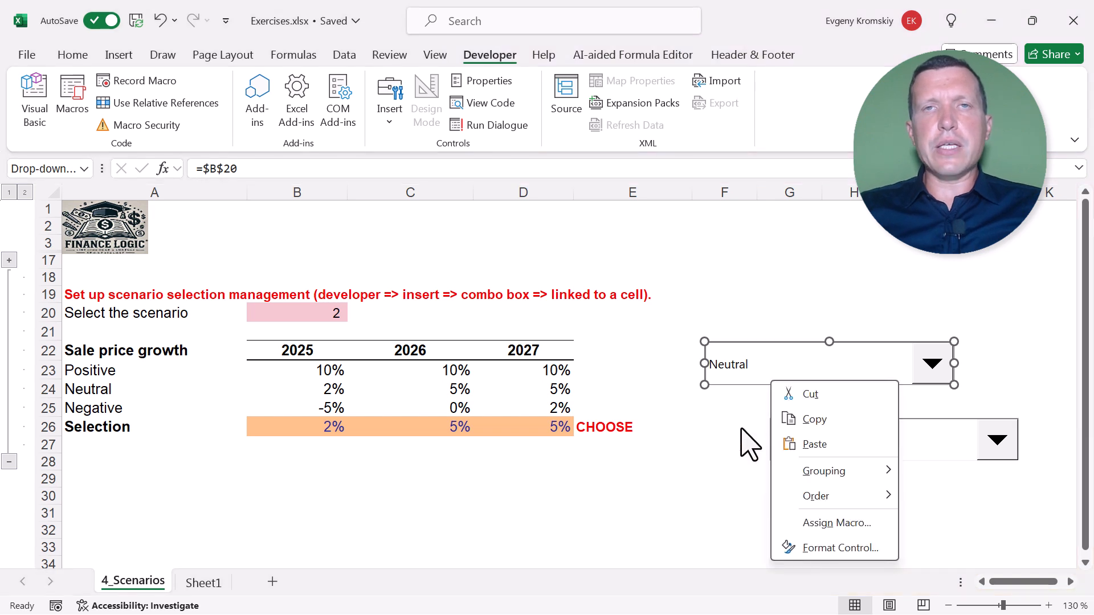
pyautogui.click(758, 444)
pyautogui.click(940, 477)
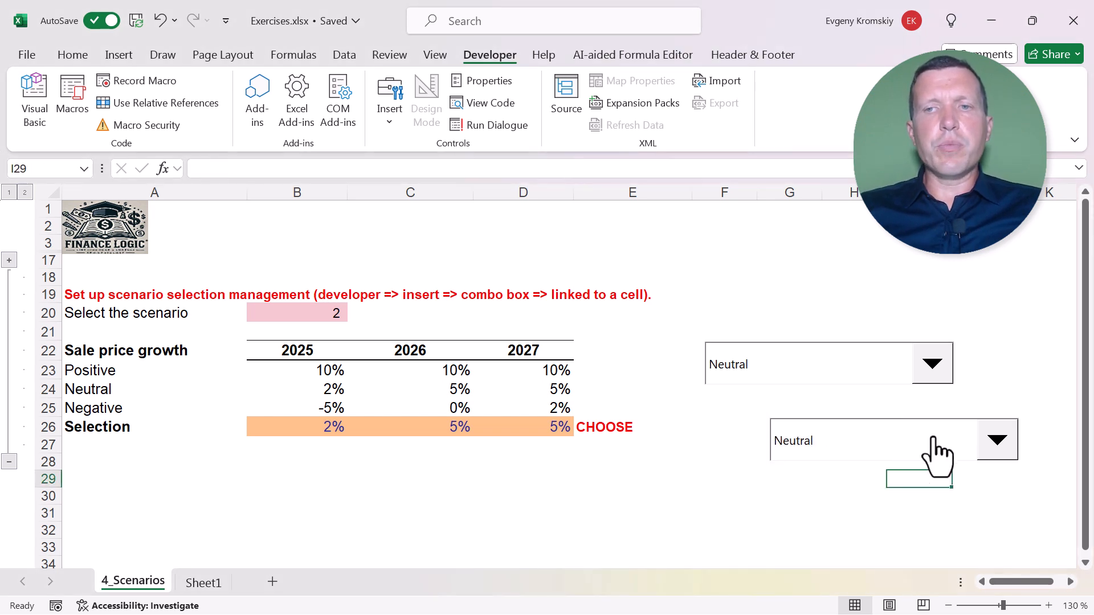
# Step: Select Positive and then Negative in the duplicate combo box, and view the original's list without changing its selection
pyautogui.click(997, 441)
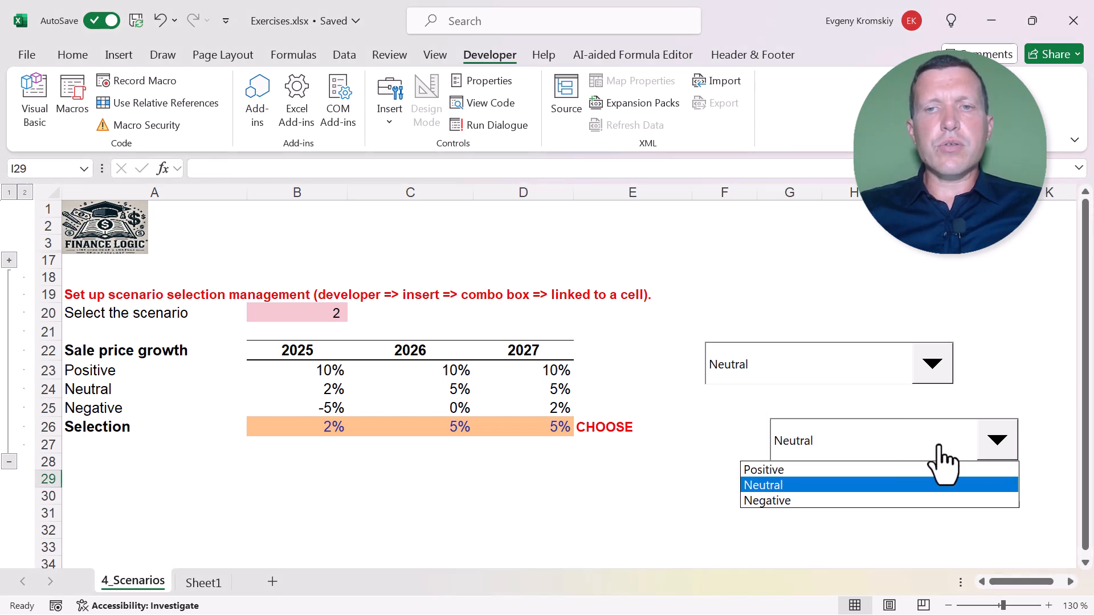
pyautogui.click(785, 471)
pyautogui.click(998, 440)
pyautogui.click(814, 501)
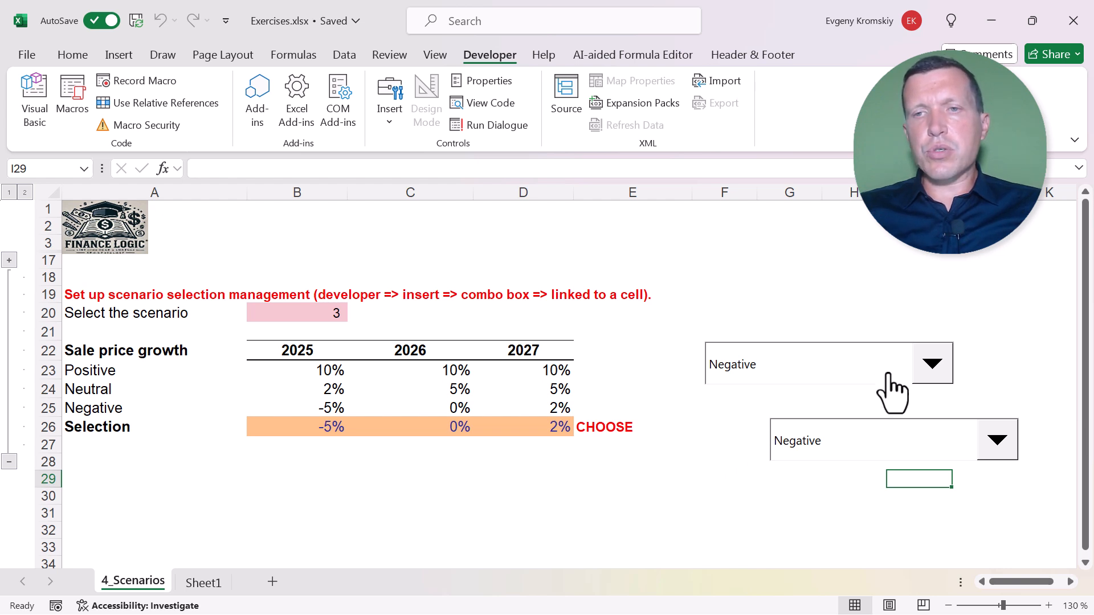
pyautogui.click(932, 368)
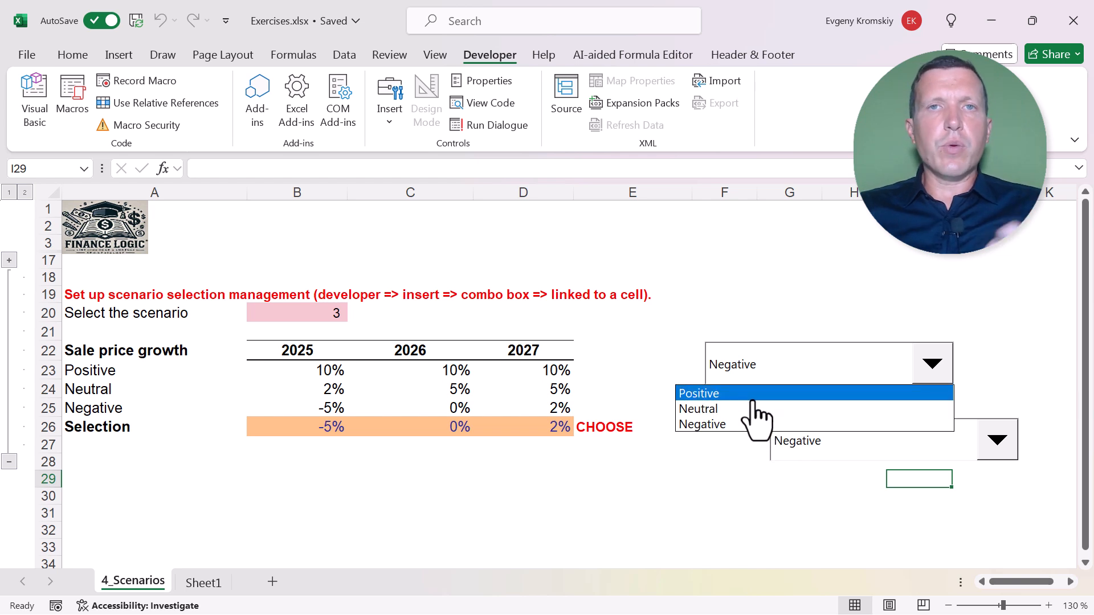
pyautogui.click(701, 454)
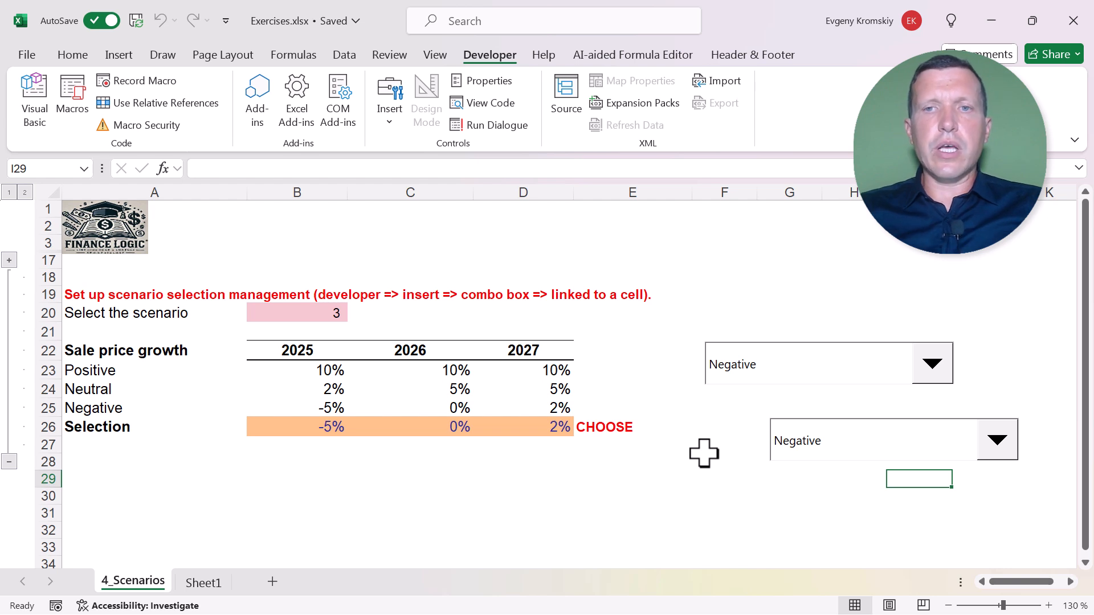
# Step: Copy the original combo box and add a new blank worksheet after Sheet1
pyautogui.rightClick(765, 379)
pyautogui.click(796, 414)
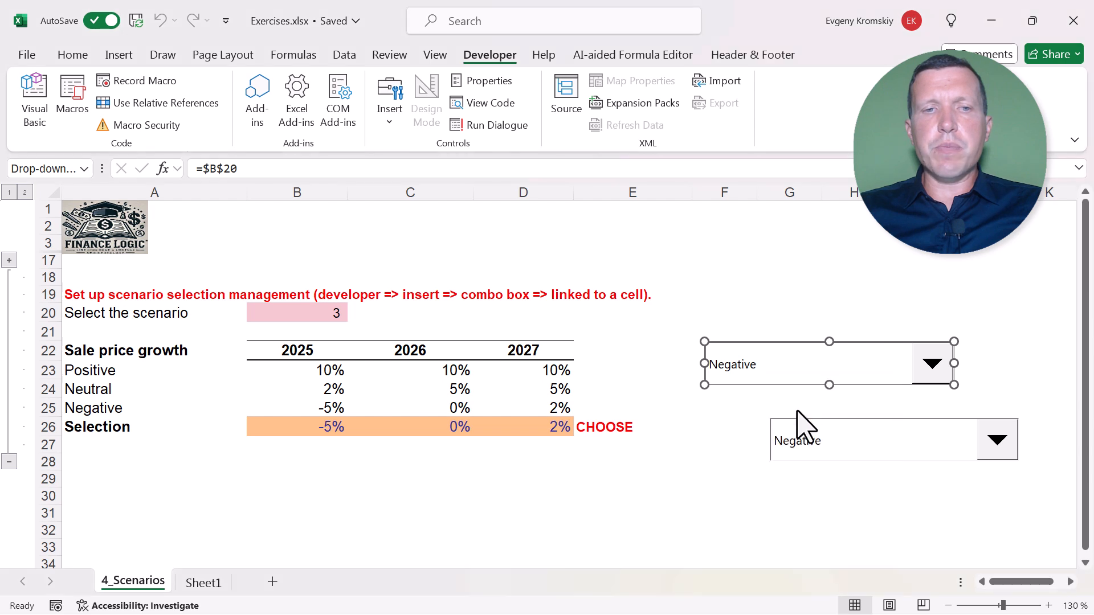
pyautogui.click(206, 582)
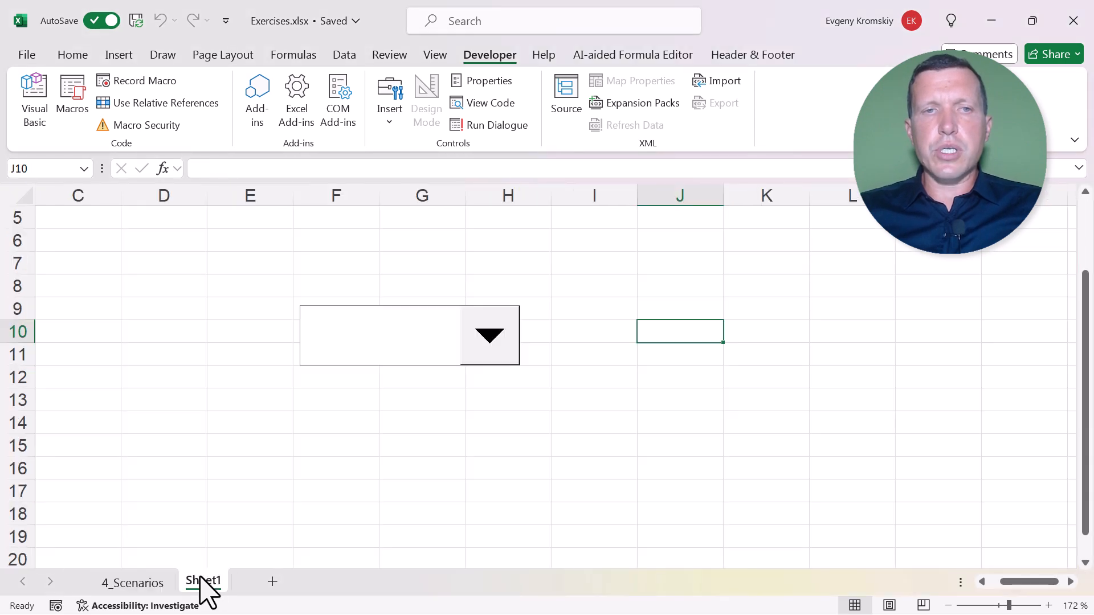
pyautogui.click(302, 425)
pyautogui.click(272, 581)
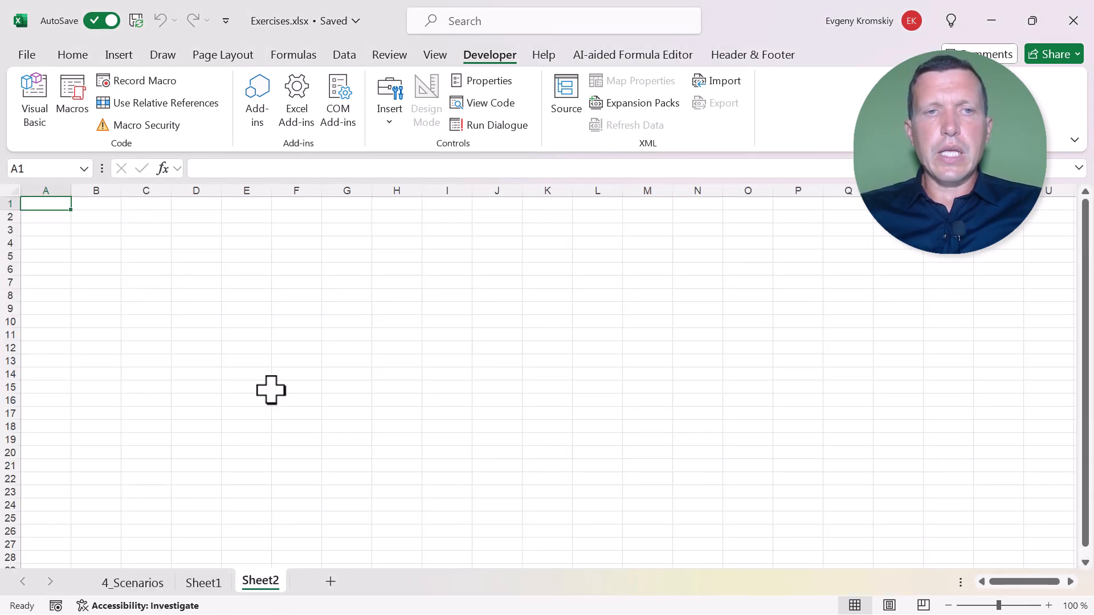
# Step: Paste the combo box onto Sheet2 and move it to about columns D to G, rows 5 to 7
pyautogui.click(258, 334)
pyautogui.hotkey('ctrl', 'v')
pyautogui.moveTo(279, 330); pyautogui.dragTo(201, 247)
pyautogui.click(291, 322)
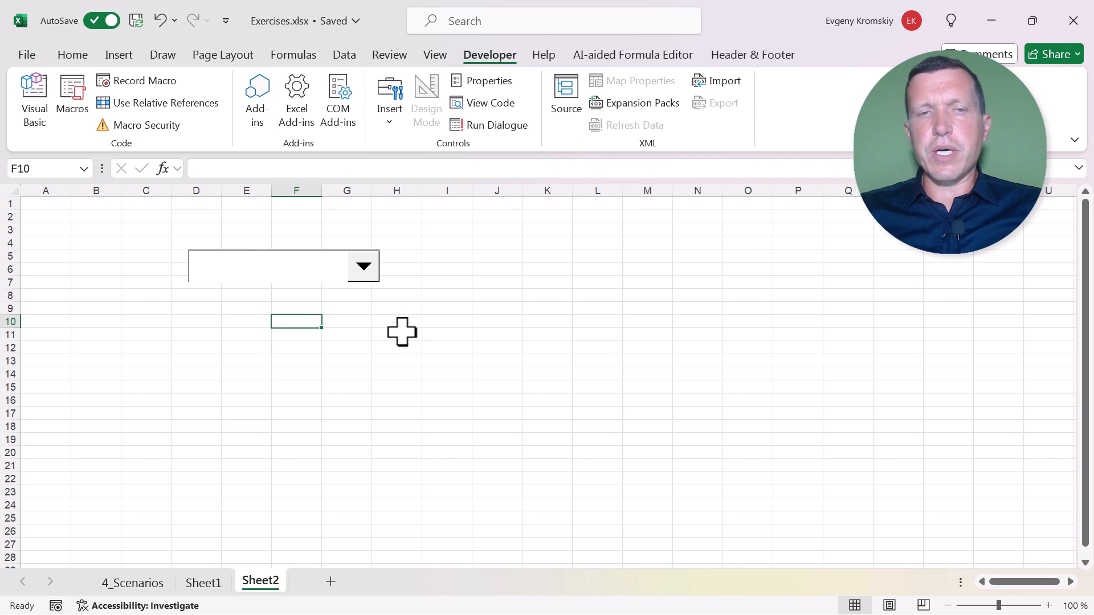
# Step: Inspect the Sheet2 combo box's drop-down list, then its input range and cell link in the control settings
pyautogui.click(364, 269)
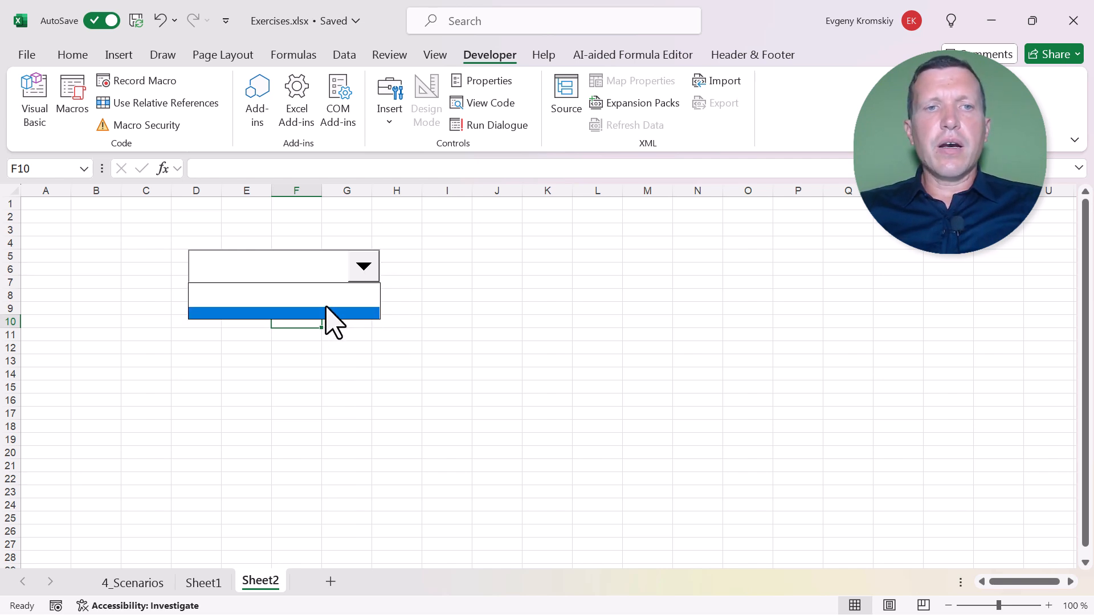
pyautogui.click(408, 303)
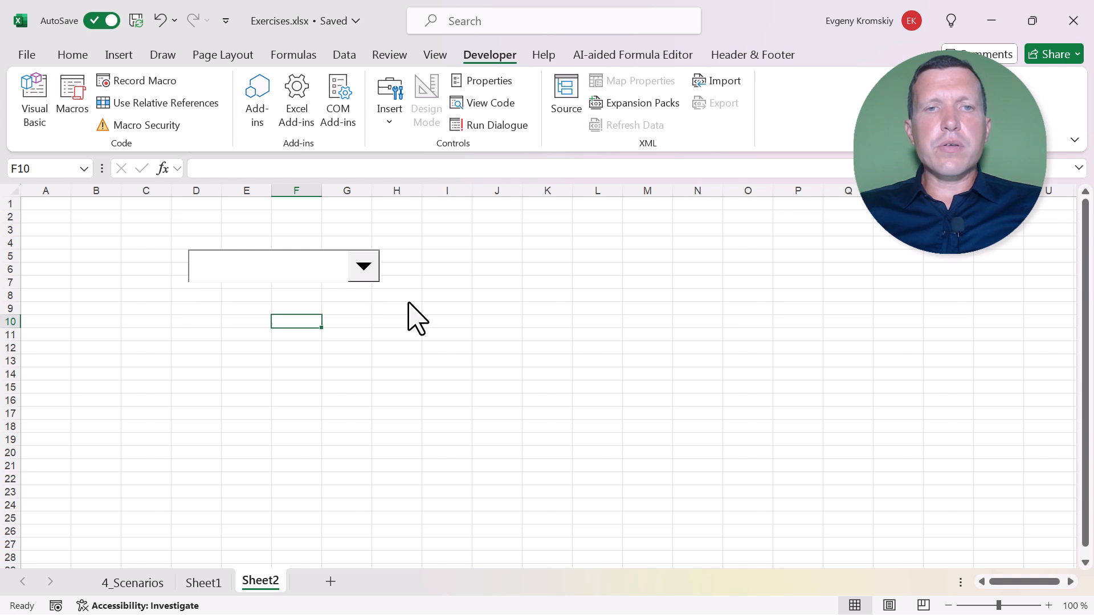
pyautogui.rightClick(285, 270)
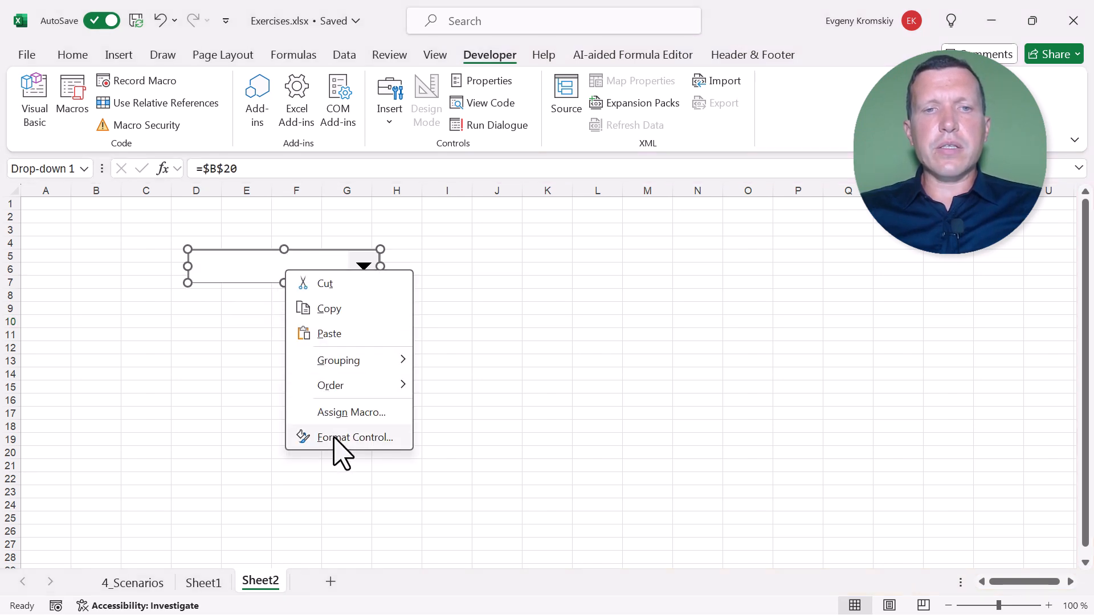
pyautogui.click(335, 436)
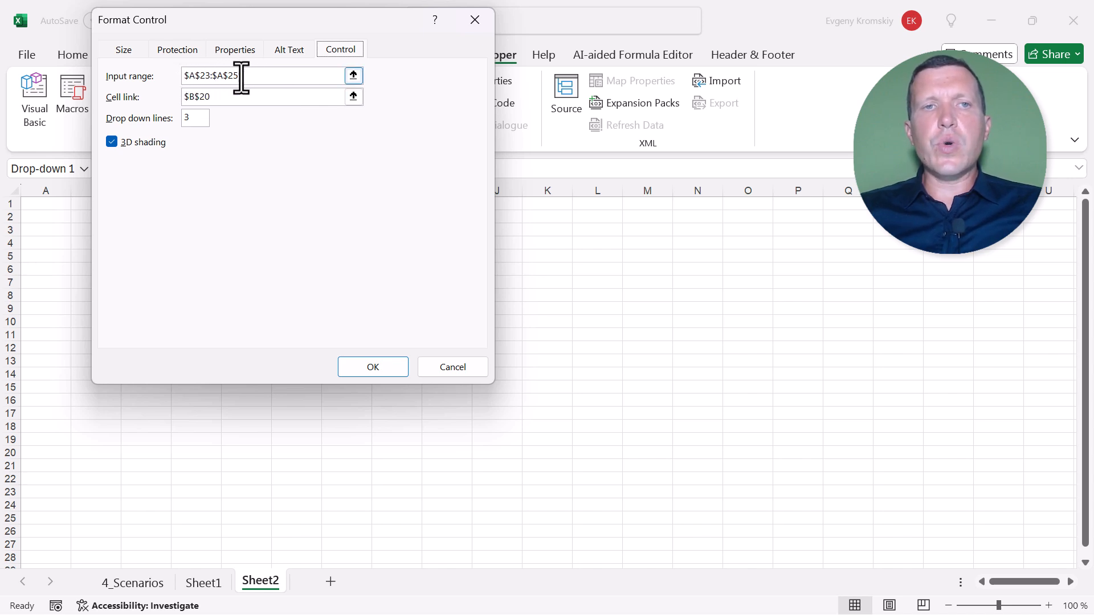
pyautogui.click(184, 76)
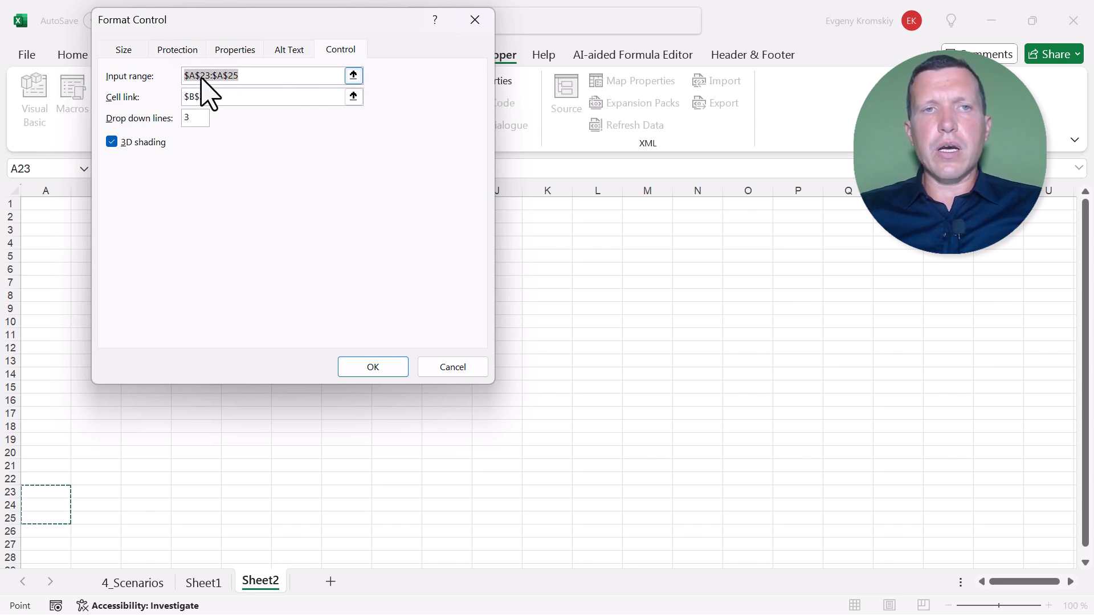
pyautogui.click(220, 97)
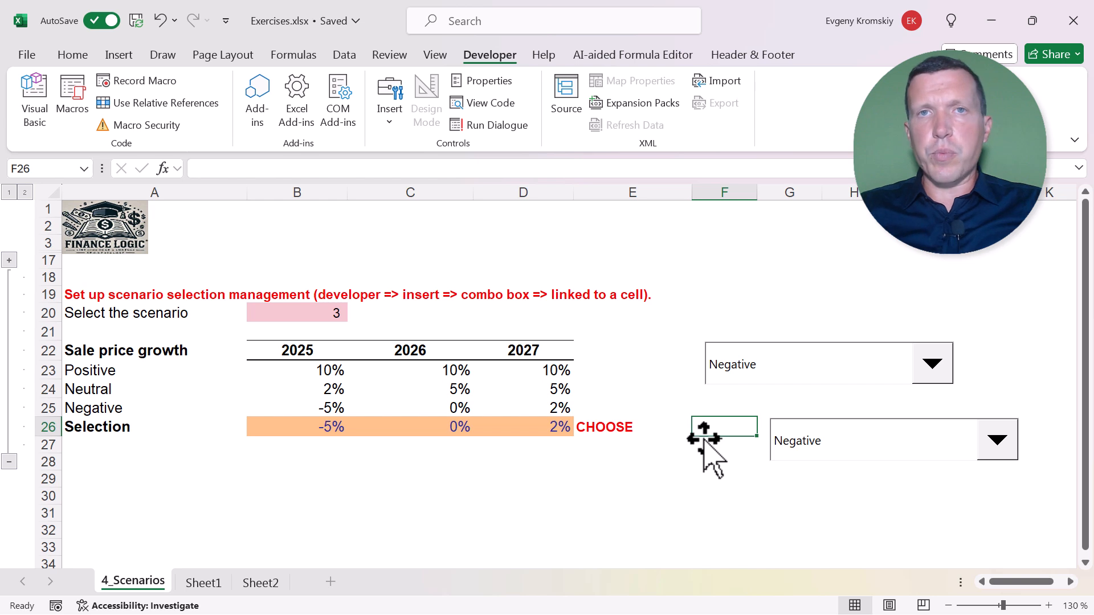
# Step: Set the input range of the original combo box on 4_Scenarios to the sheet-qualified reference '4_Scenarios'!$A$23:$A$25
pyautogui.rightClick(778, 370)
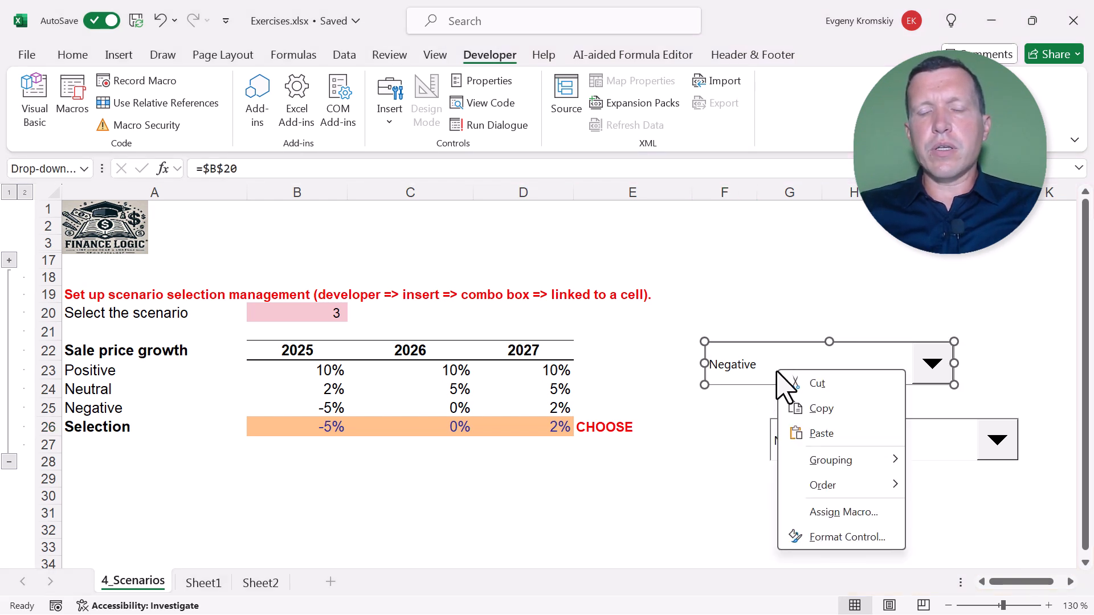
pyautogui.click(829, 540)
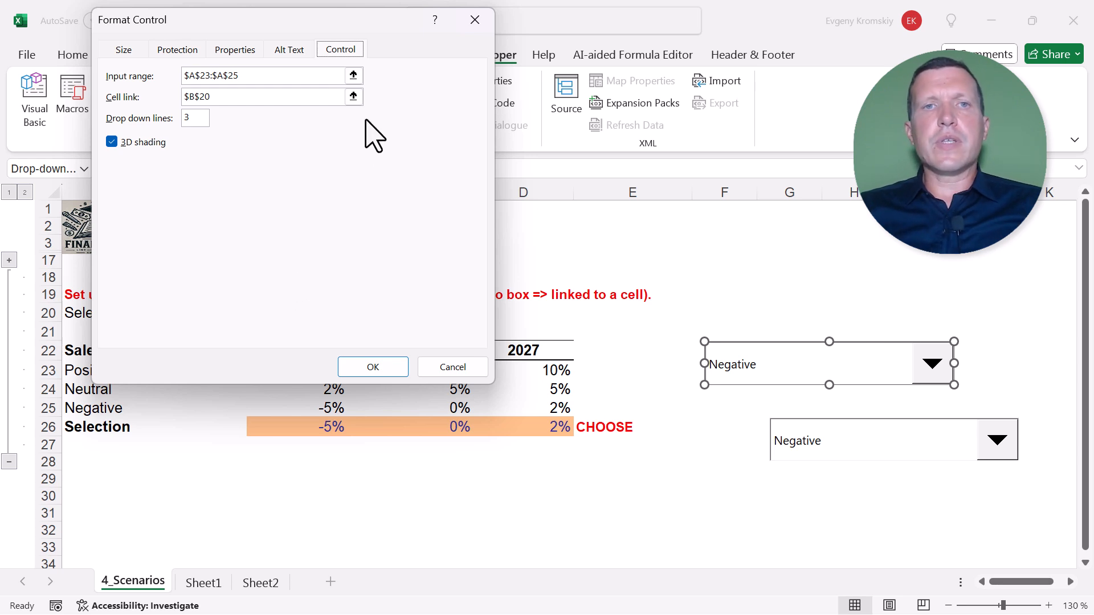
pyautogui.click(353, 76)
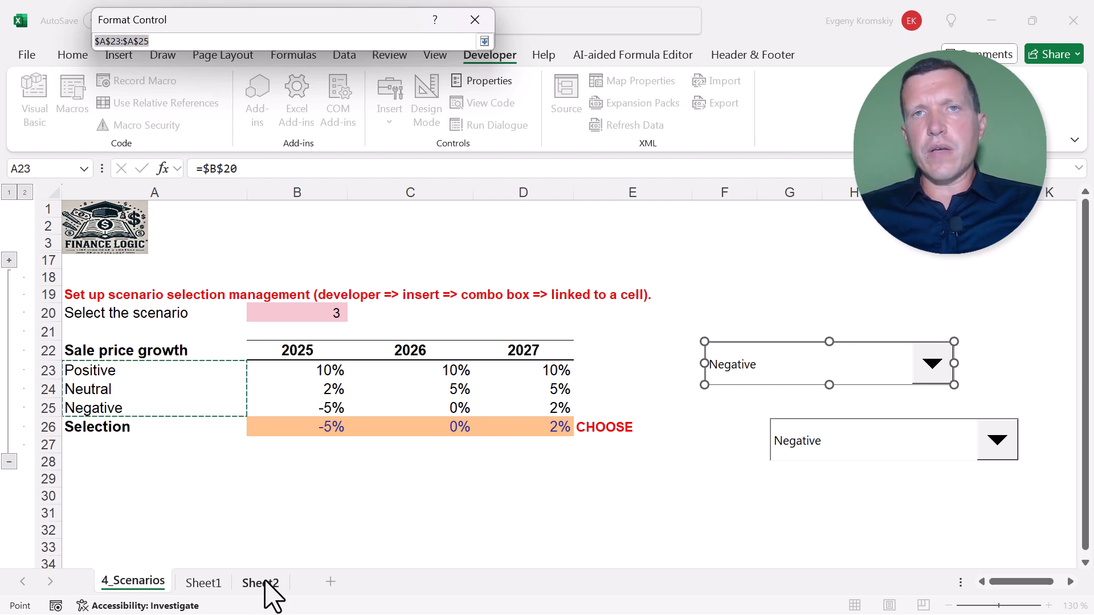
pyautogui.click(260, 582)
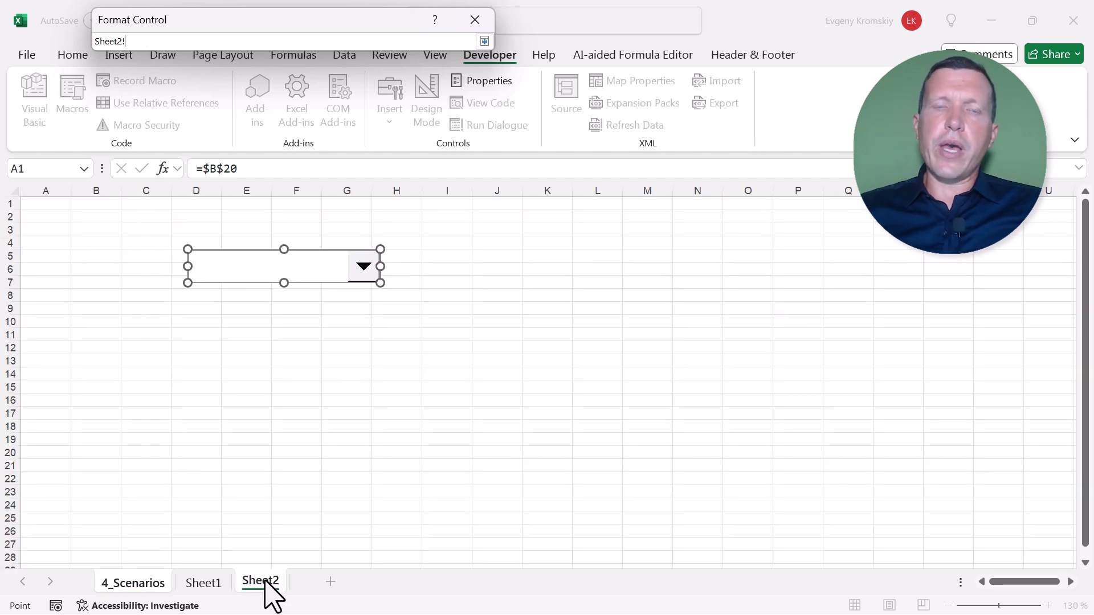
pyautogui.click(141, 581)
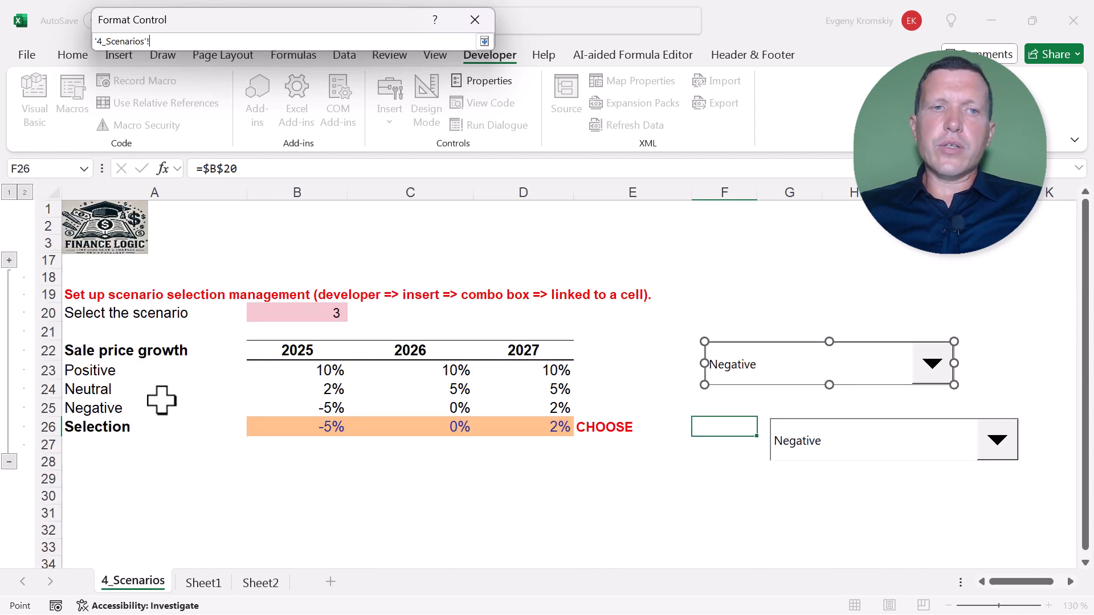
pyautogui.moveTo(143, 368); pyautogui.dragTo(139, 405)
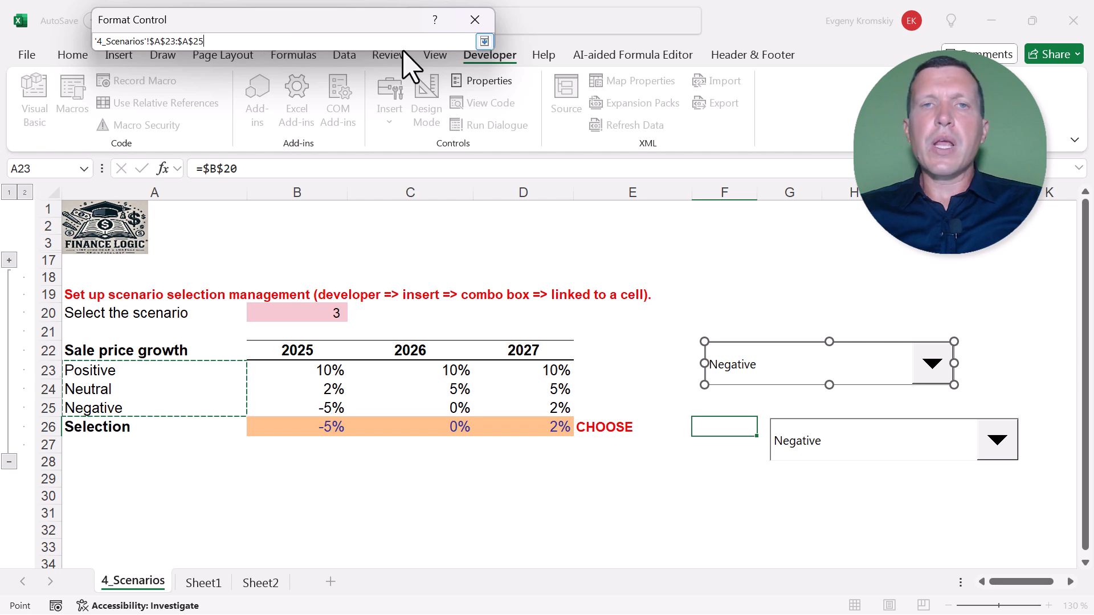
pyautogui.click(484, 42)
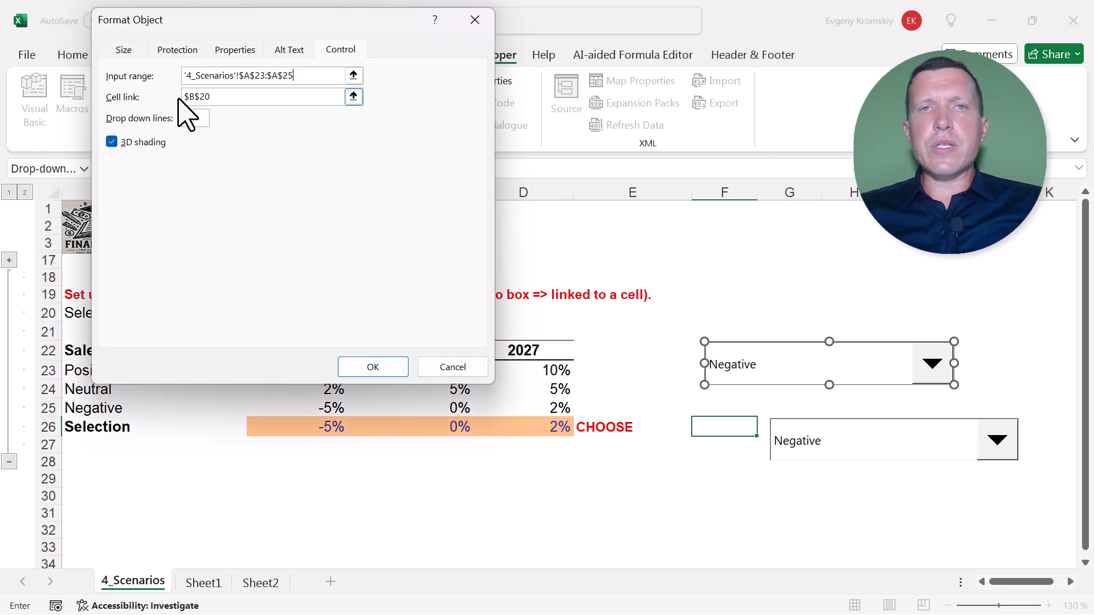
# Step: Set the original combo box's cell link to '4_Scenarios'!$B$20, apply the control settings and deselect the box
pyautogui.click(353, 96)
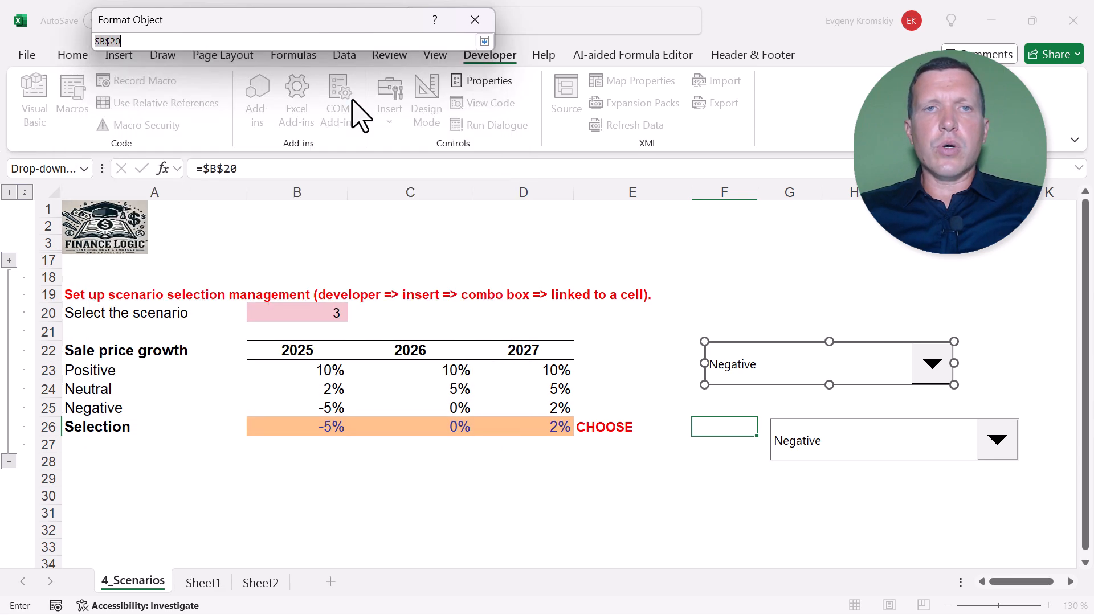
pyautogui.click(268, 581)
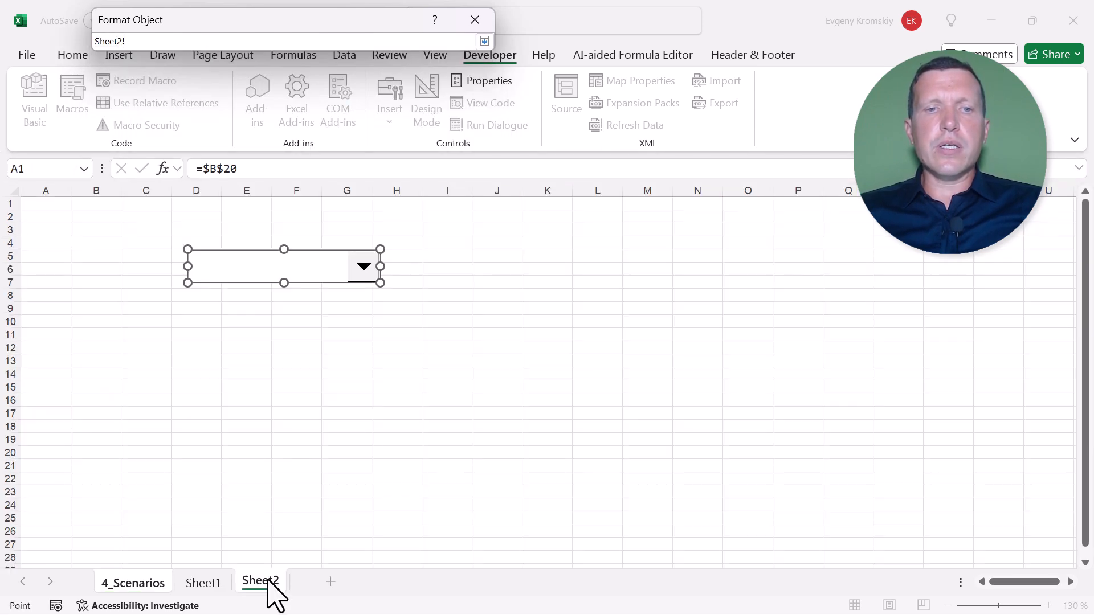
pyautogui.click(137, 582)
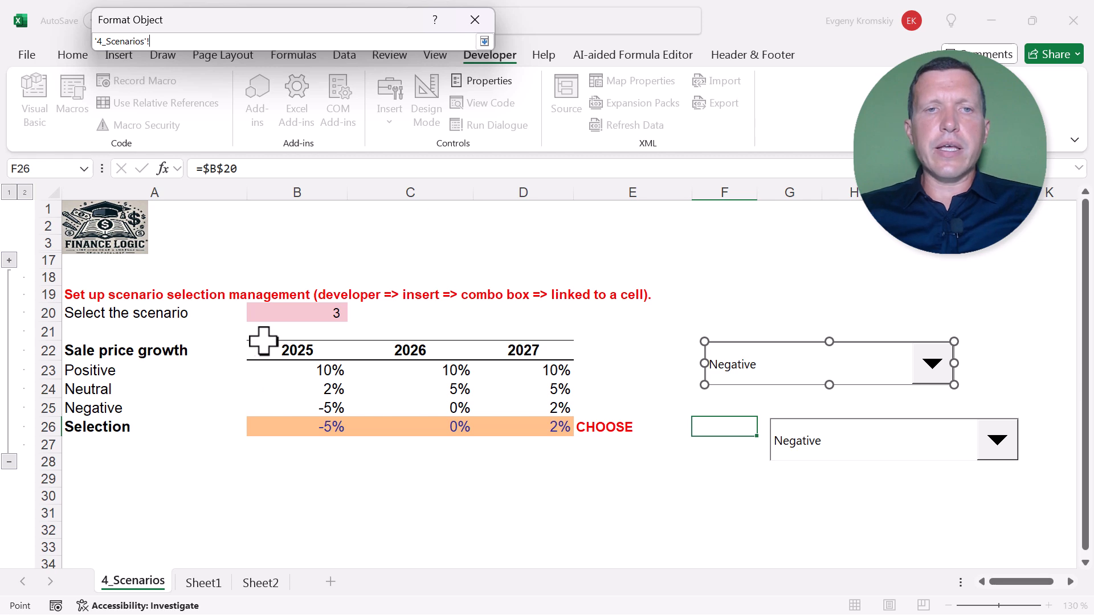
pyautogui.click(284, 313)
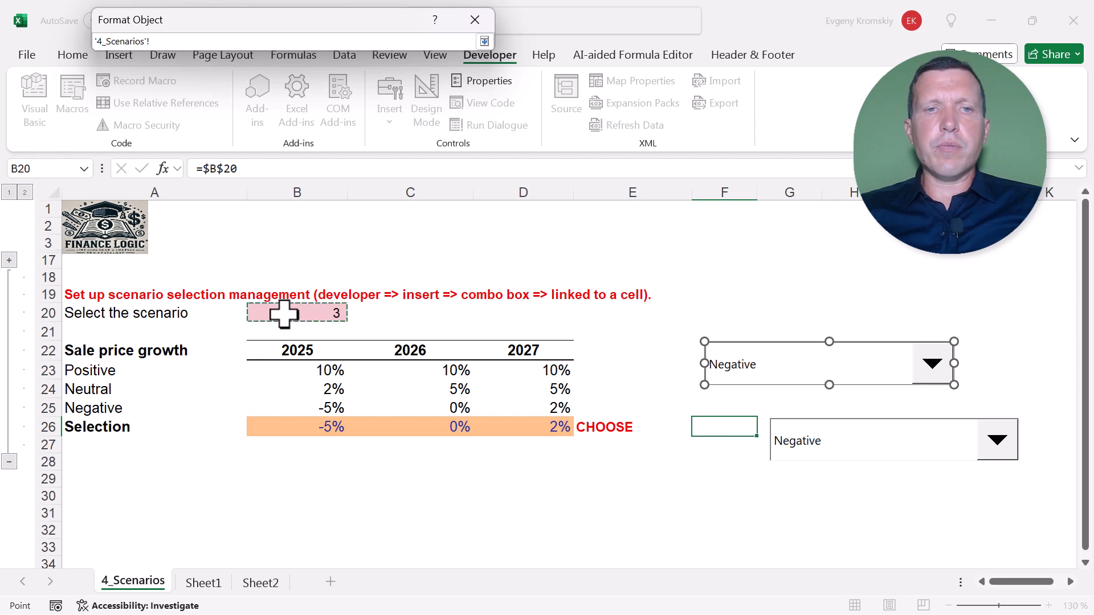
pyautogui.click(485, 41)
pyautogui.click(376, 368)
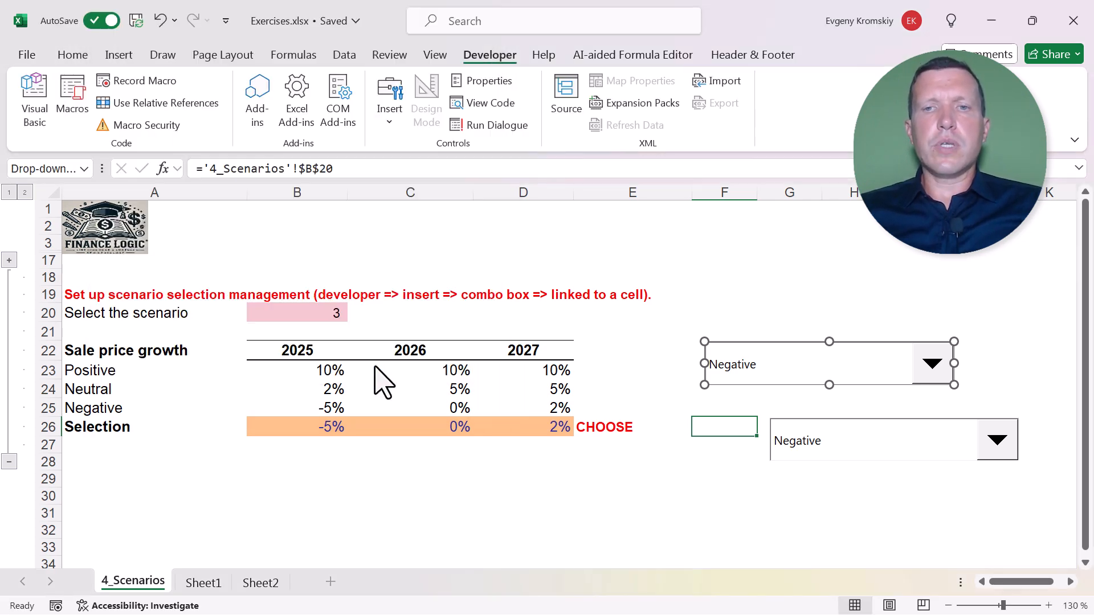
pyautogui.click(692, 463)
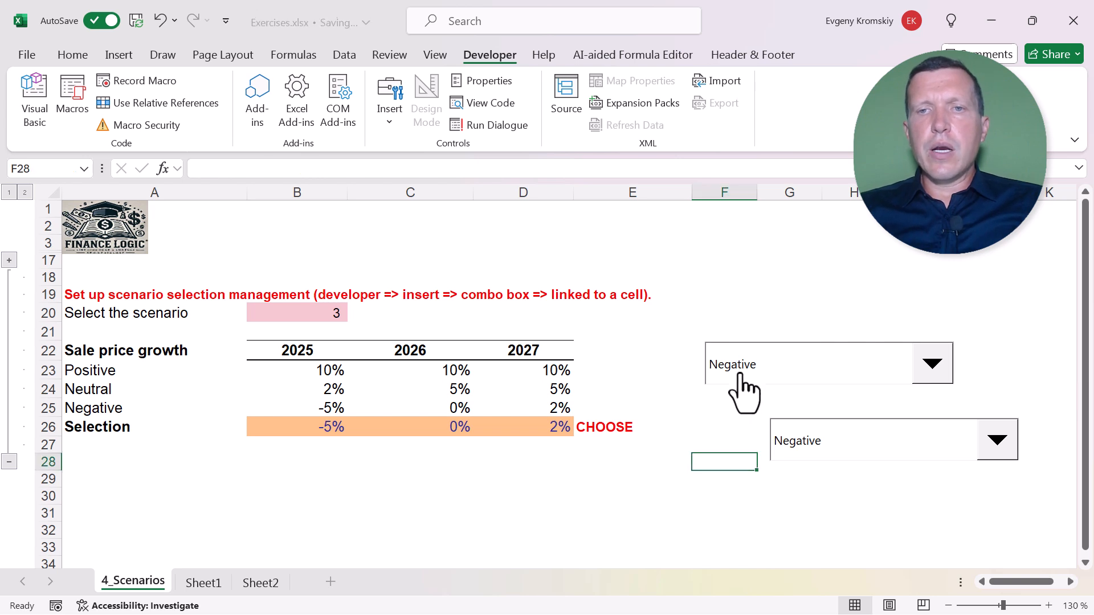
# Step: Delete the duplicate combo box at about rows 26 to 27 on 4_Scenarios
pyautogui.rightClick(796, 429)
pyautogui.press('Escape')
pyautogui.press('Delete')
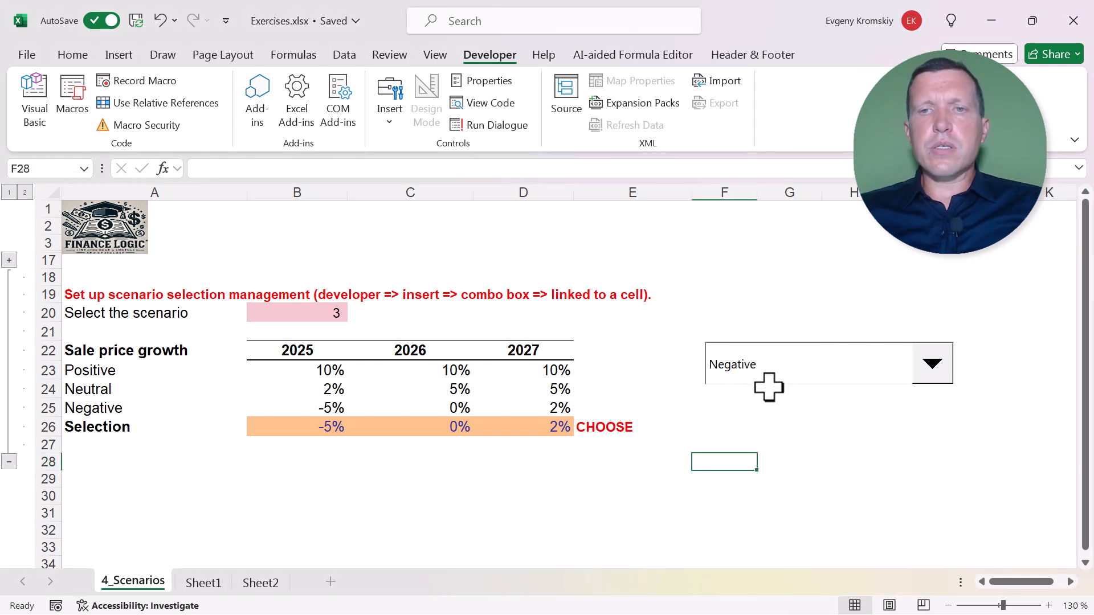
# Step: Copy the remaining combo box from 4_Scenarios and paste it onto Sheet2 at cell E16
pyautogui.rightClick(755, 377)
pyautogui.press('Escape')
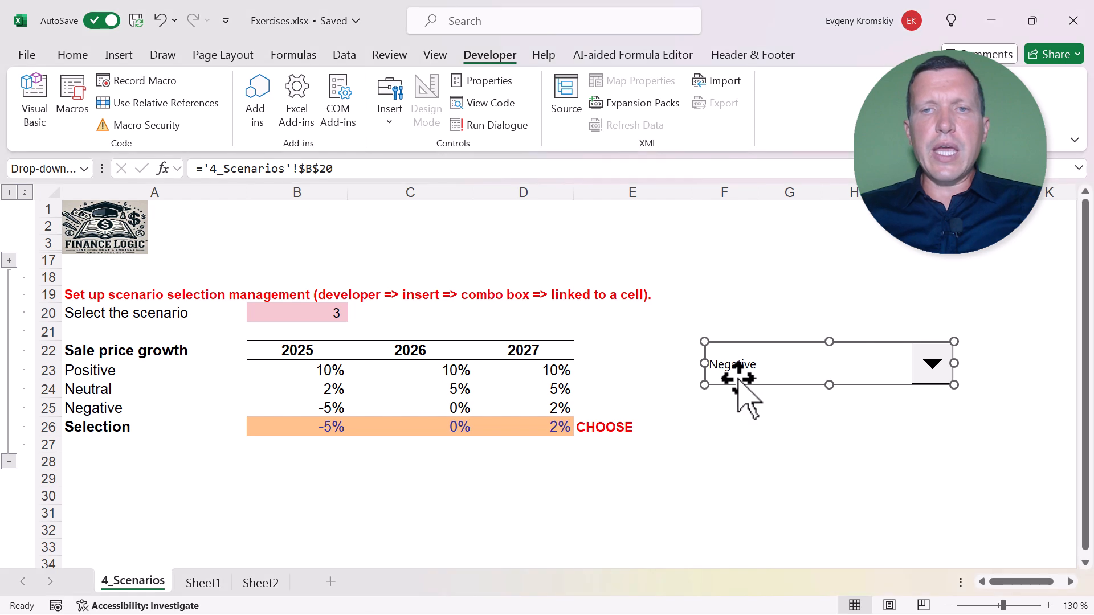
pyautogui.rightClick(739, 382)
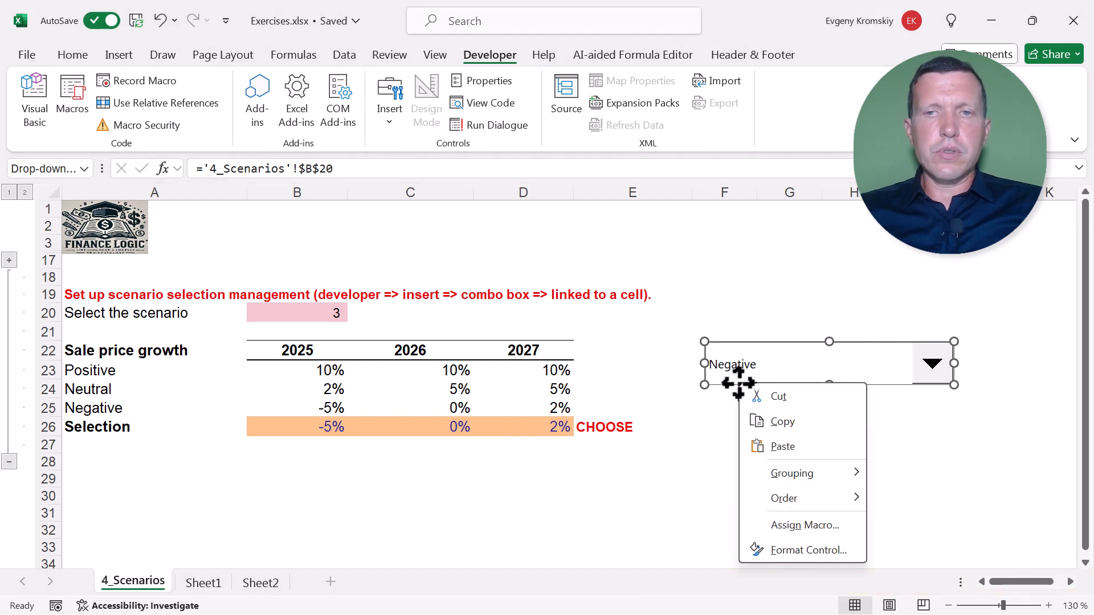
pyautogui.click(780, 420)
pyautogui.click(203, 582)
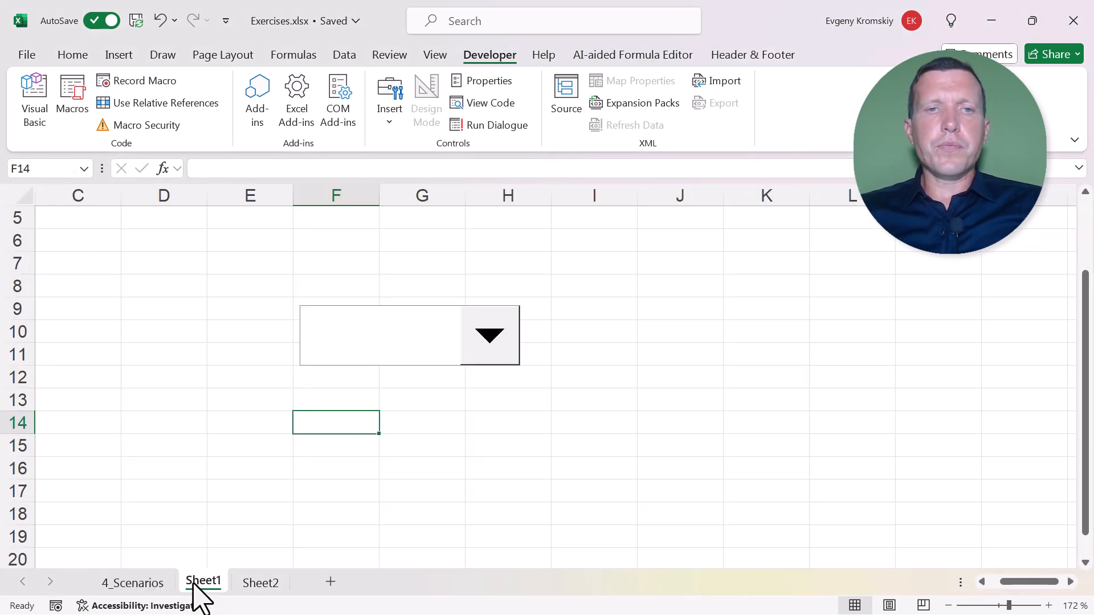
pyautogui.click(263, 582)
pyautogui.click(249, 398)
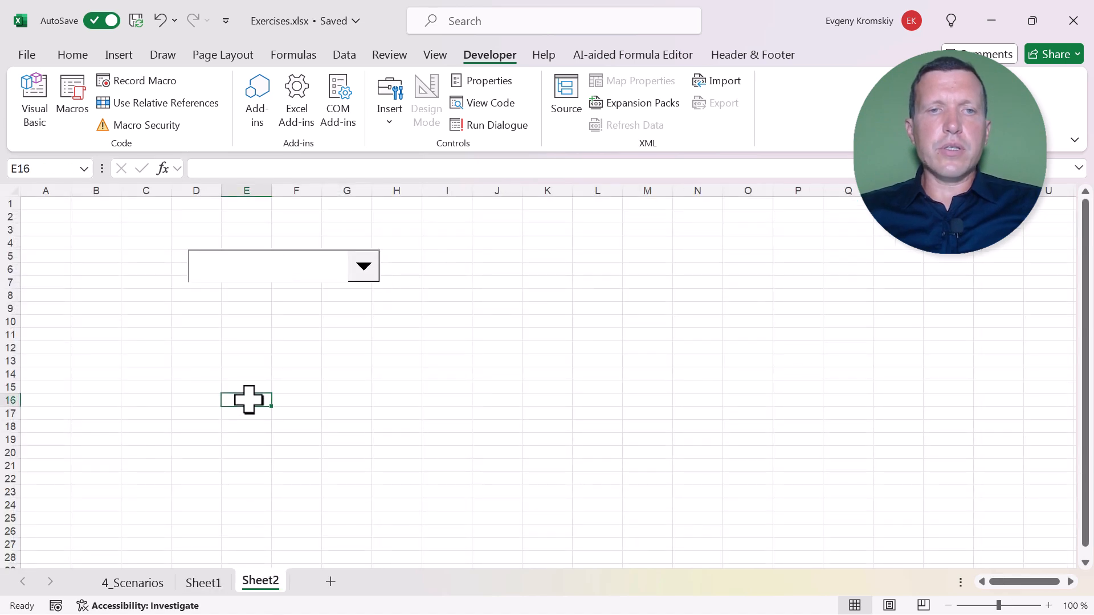
pyautogui.hotkey('ctrl', 'v')
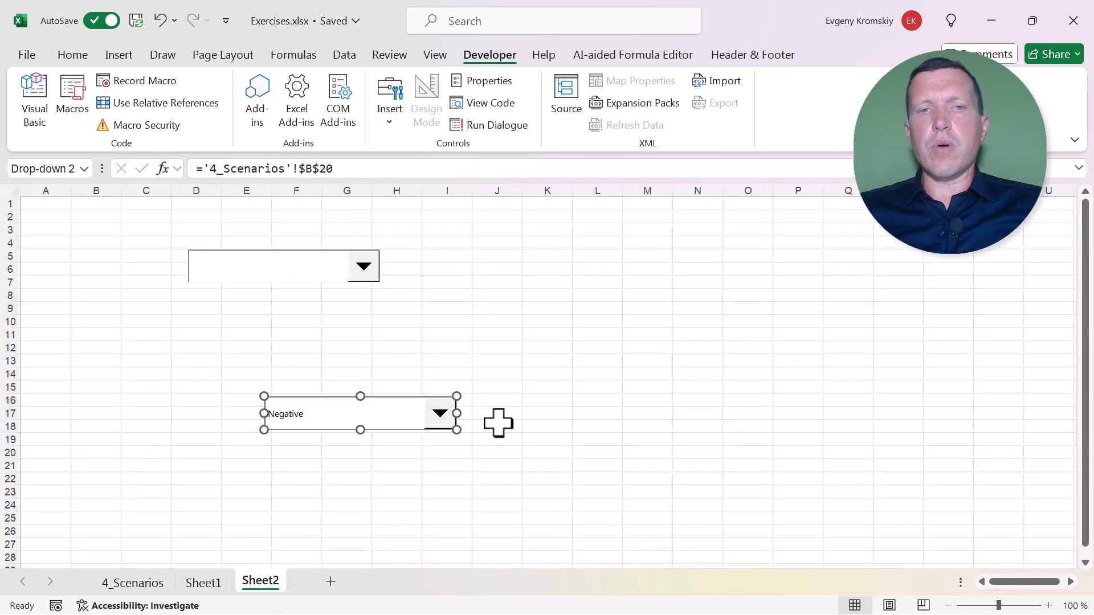
# Step: Open the scenario list of the newly pasted Sheet2 combo box, choose Negative and leave the box deselected
pyautogui.click(542, 428)
pyautogui.click(441, 417)
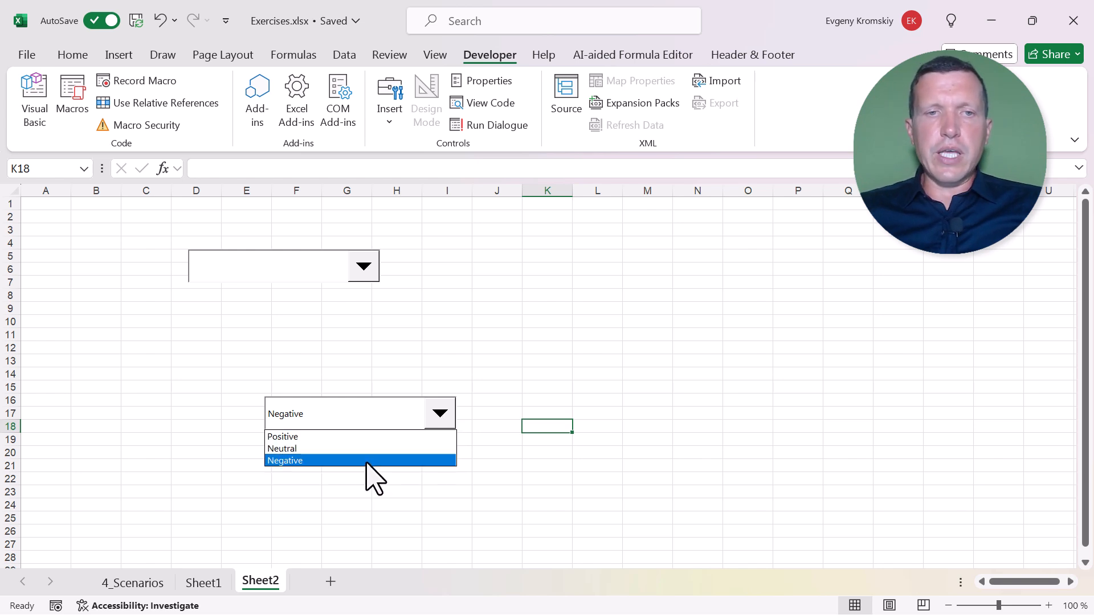
pyautogui.click(298, 461)
pyautogui.click(289, 451)
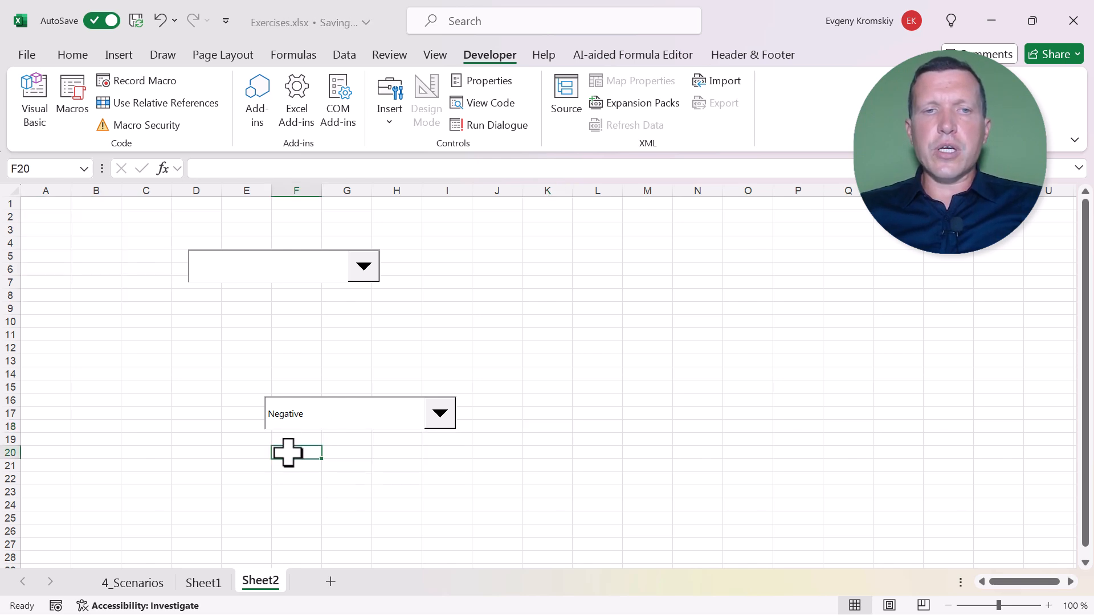
# Step: Review the linked scenario cell B20 and the CHOOSE formula results in B26:D26 on 4_Scenarios
pyautogui.click(136, 582)
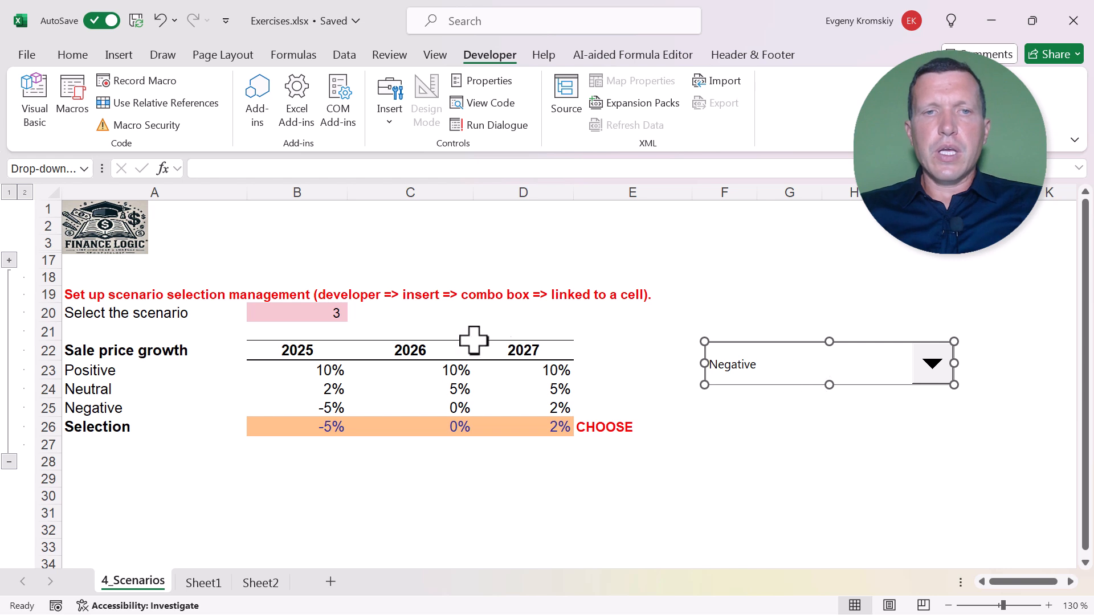
pyautogui.click(315, 312)
pyautogui.moveTo(329, 427); pyautogui.dragTo(530, 422)
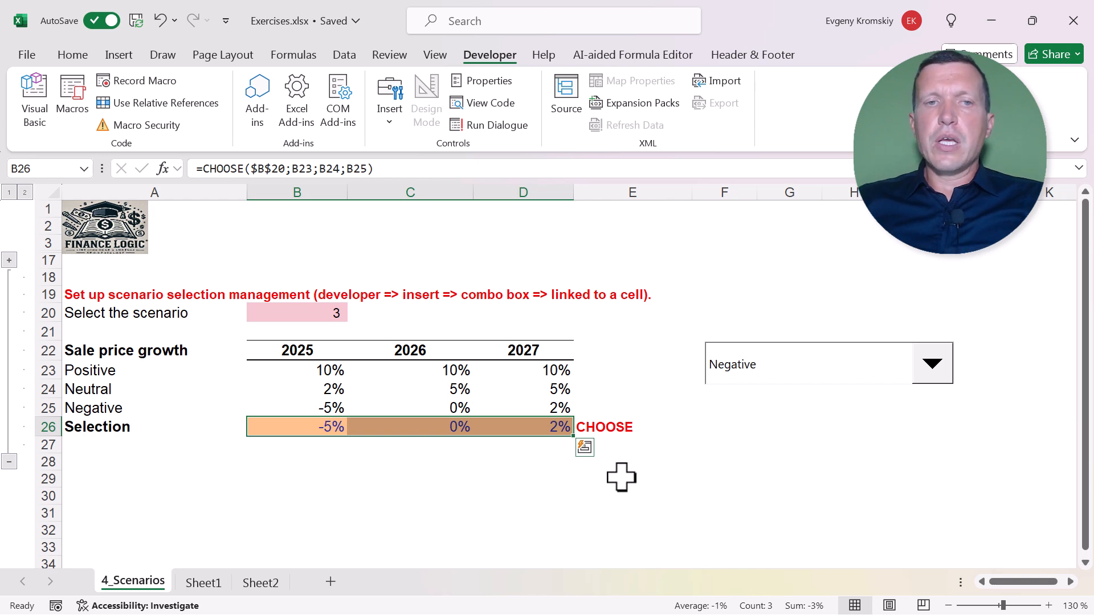
pyautogui.click(644, 478)
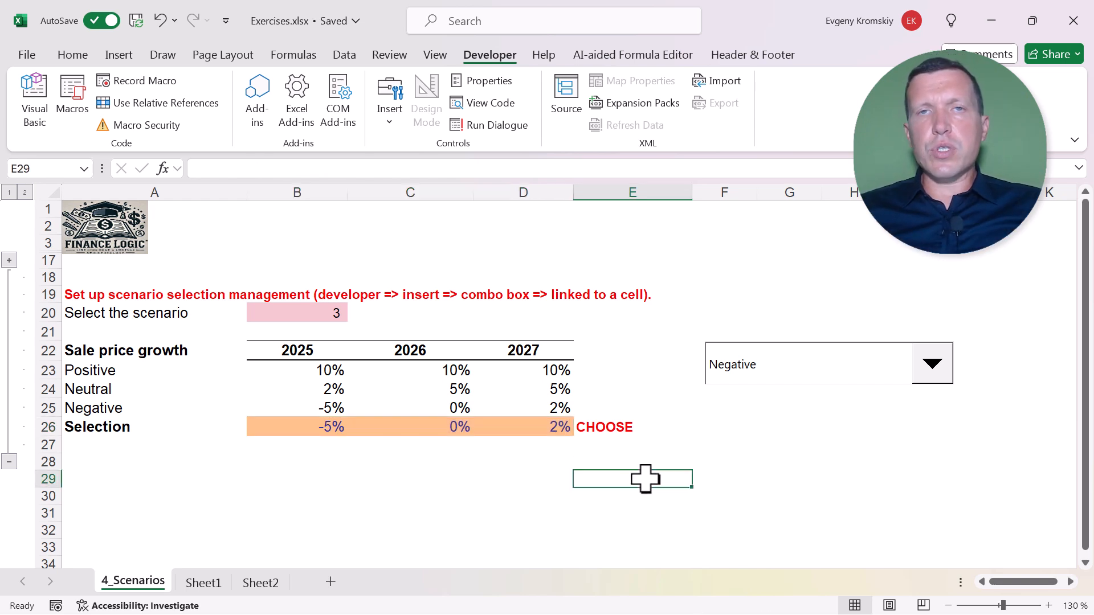